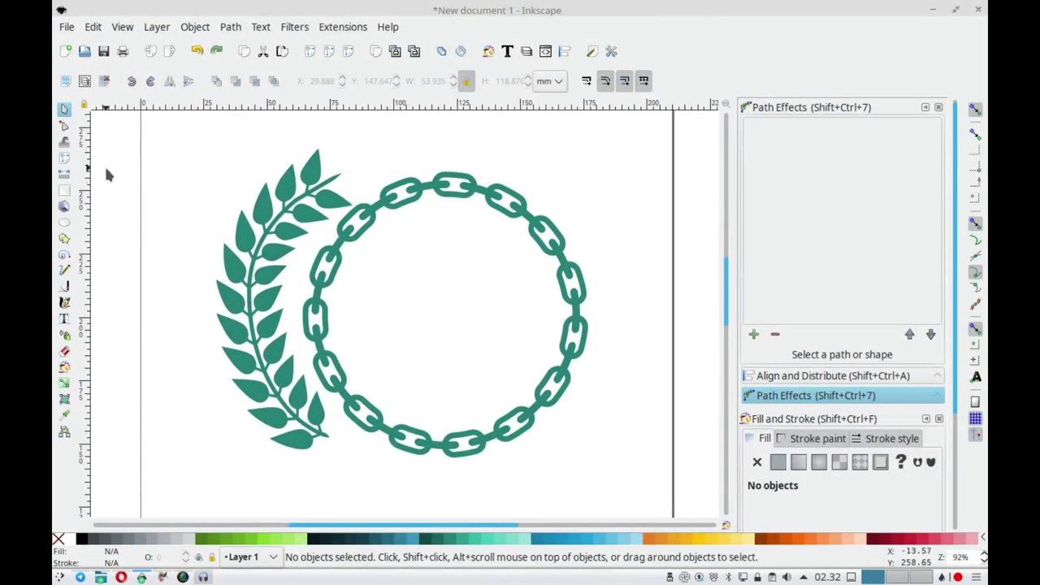
# Reshape the laurel branch's stem curve and set its leaf spacing to -7
pyautogui.click(64, 126)
pyautogui.click(279, 247)
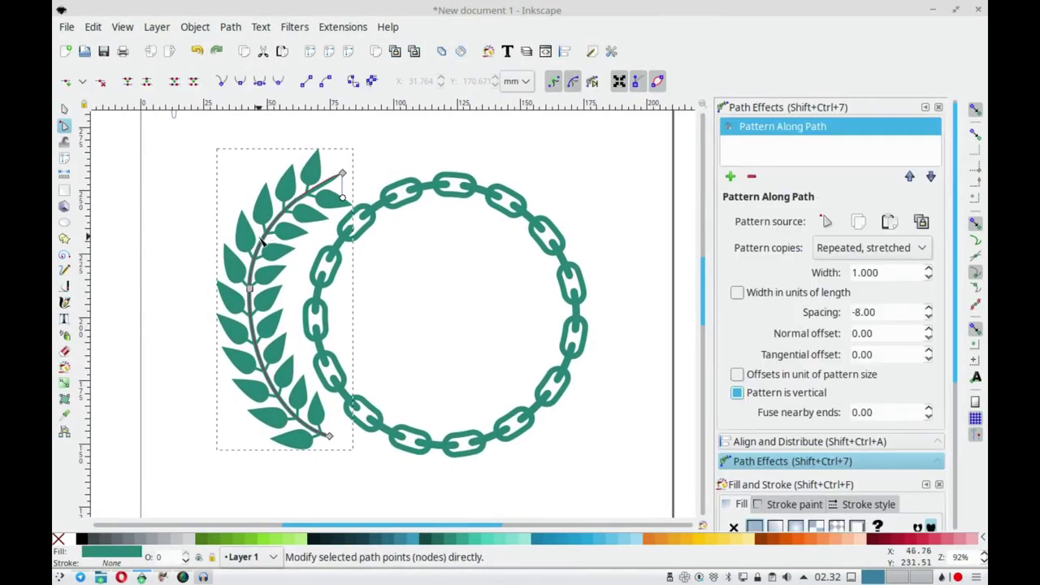
pyautogui.click(264, 339)
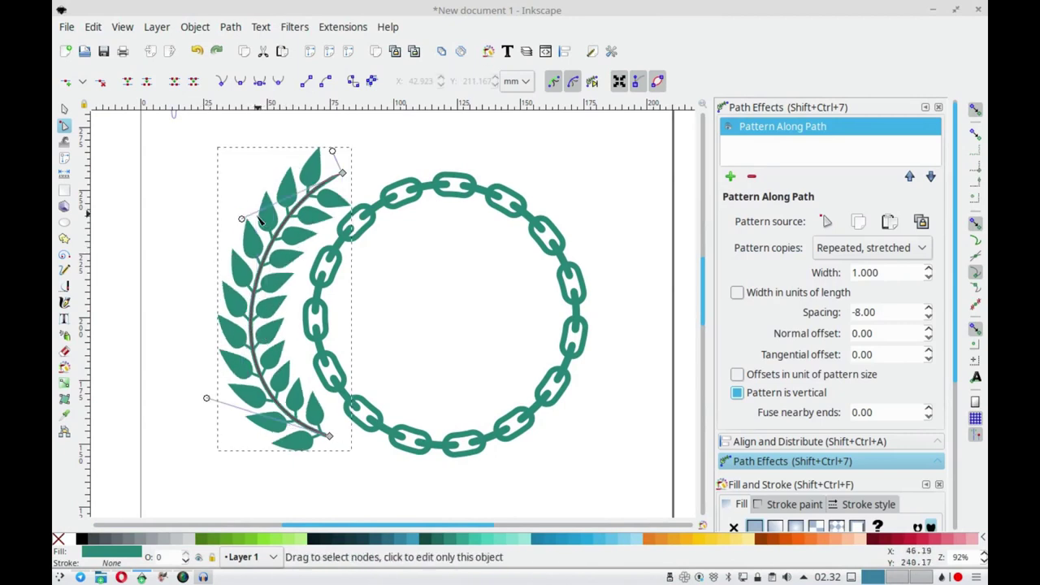
pyautogui.moveTo(206, 398); pyautogui.dragTo(214, 384)
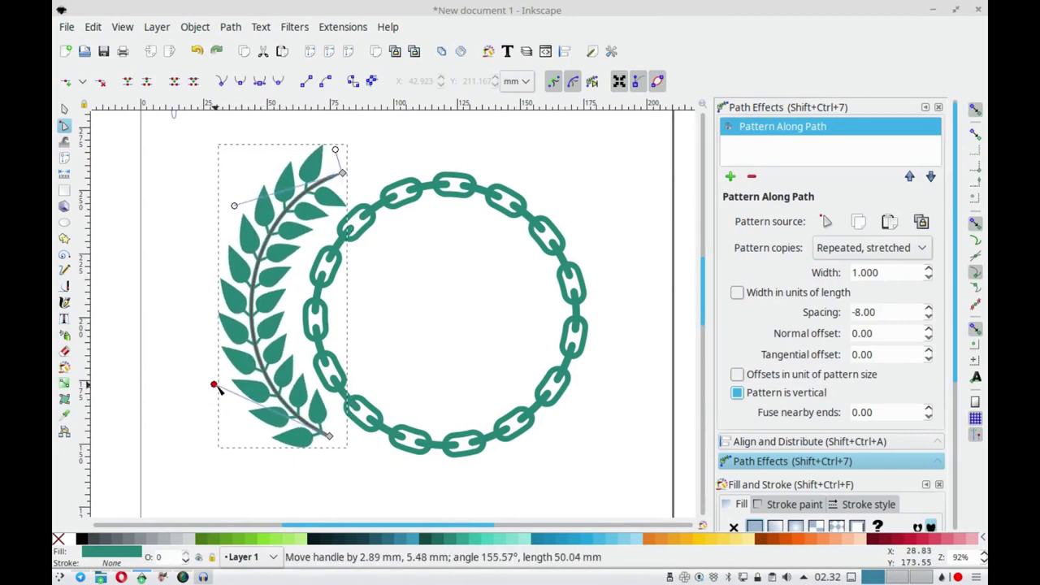
pyautogui.moveTo(342, 172); pyautogui.dragTo(335, 165)
pyautogui.moveTo(228, 199); pyautogui.dragTo(242, 218)
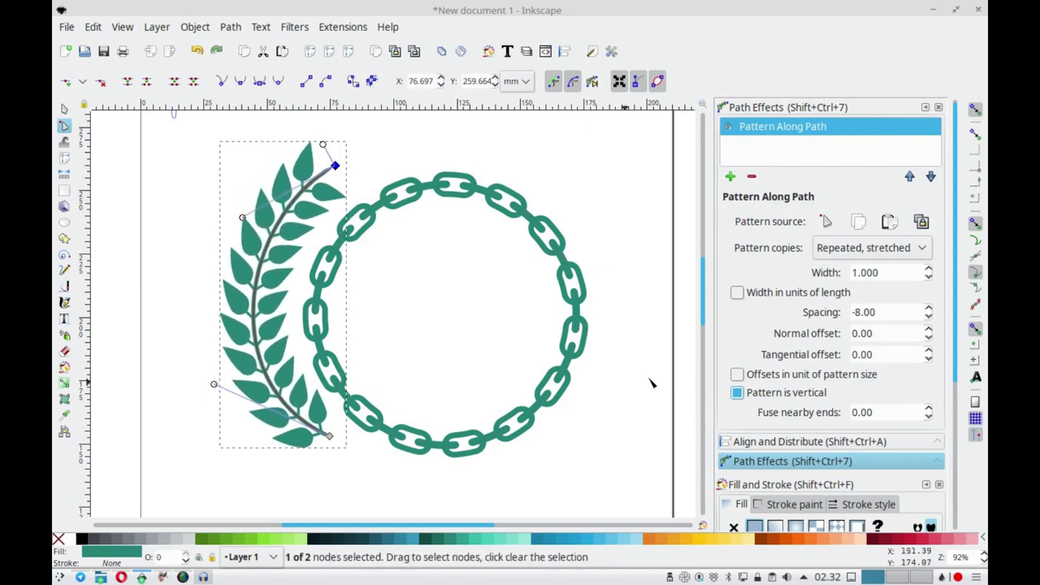
pyautogui.tripleClick(863, 312)
pyautogui.write('-')
pyautogui.write('7')
pyautogui.press('Return')
# Duplicate the laurel branch, flip it horizontally and place it at X 131.578 on the ring's right
pyautogui.click(65, 108)
pyautogui.press('Escape')
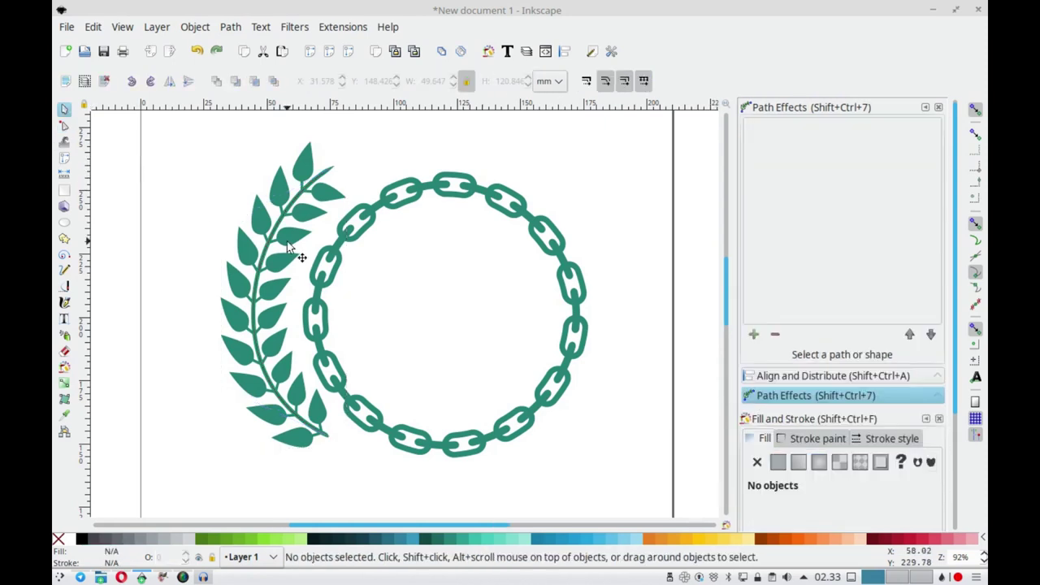
pyautogui.moveTo(376, 248); pyautogui.dragTo(329, 252)
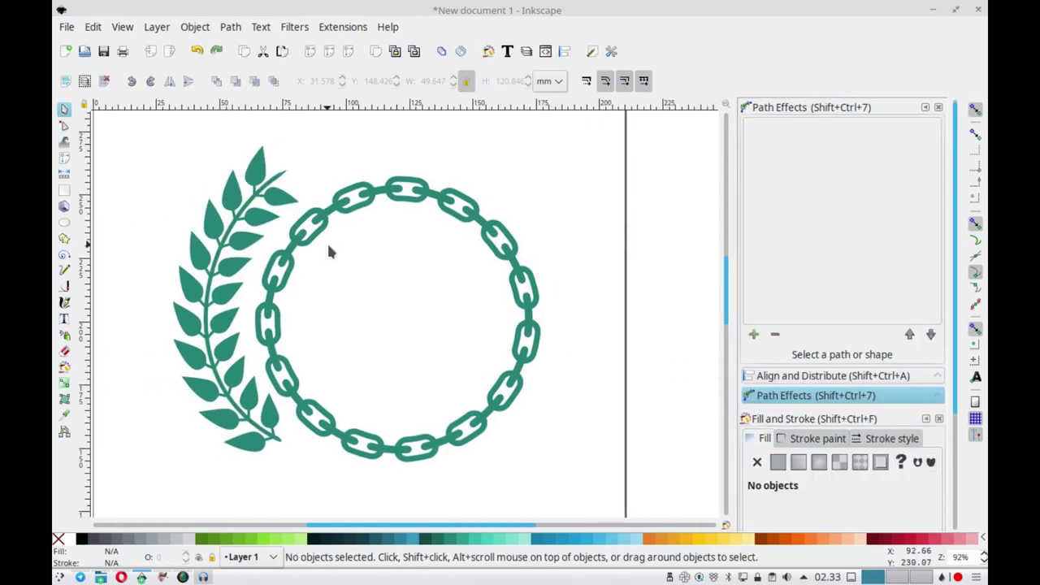
pyautogui.click(256, 218)
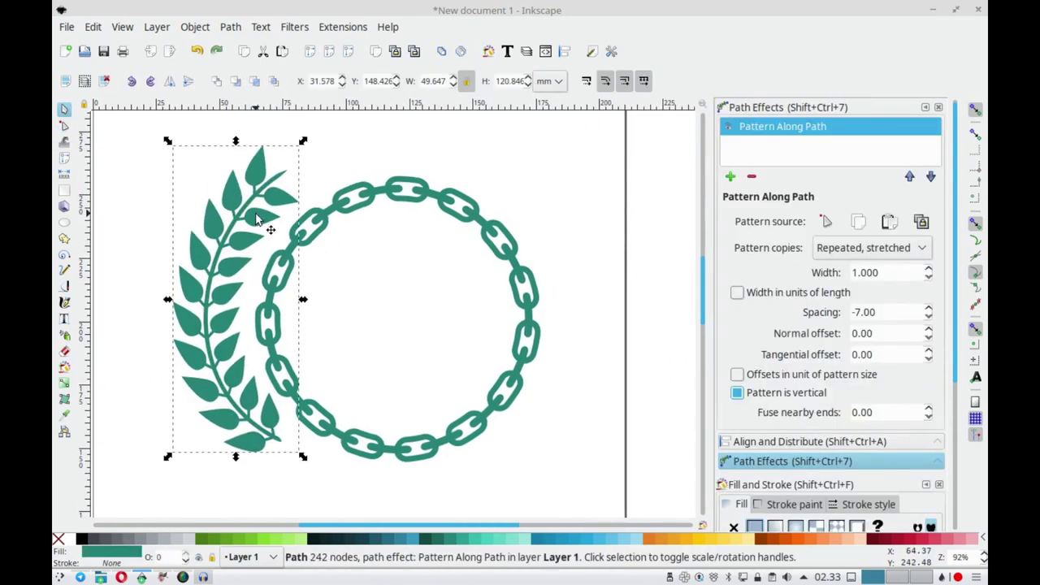
pyautogui.hotkey('ctrl', 'd')
pyautogui.write('h')
pyautogui.write('131.578')
pyautogui.press('Return')
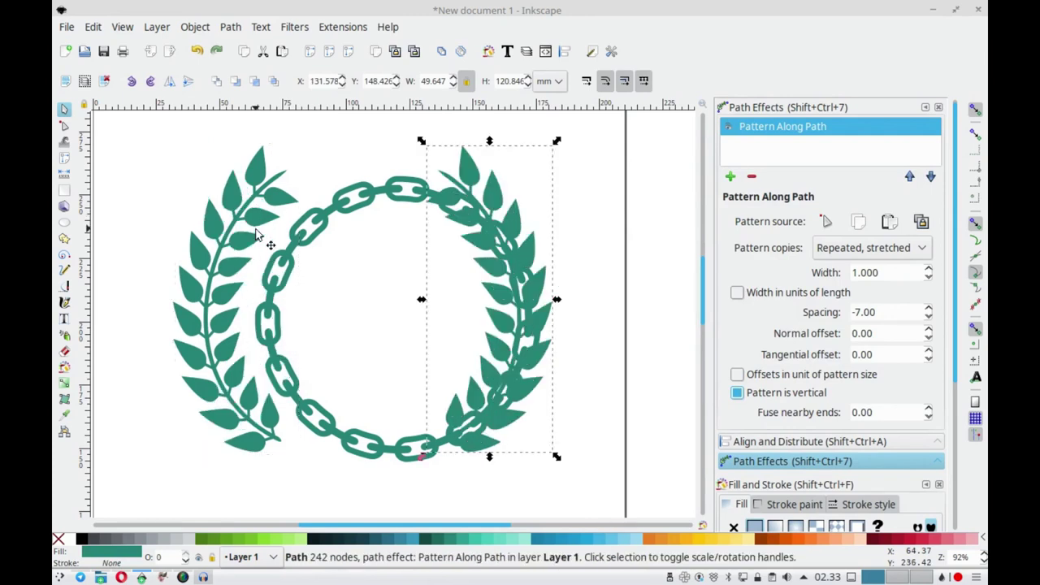
pyautogui.hotkey('alt', 'Right')
pyautogui.hotkey('alt', 'Right')
pyautogui.hotkey('alt', 'Right')
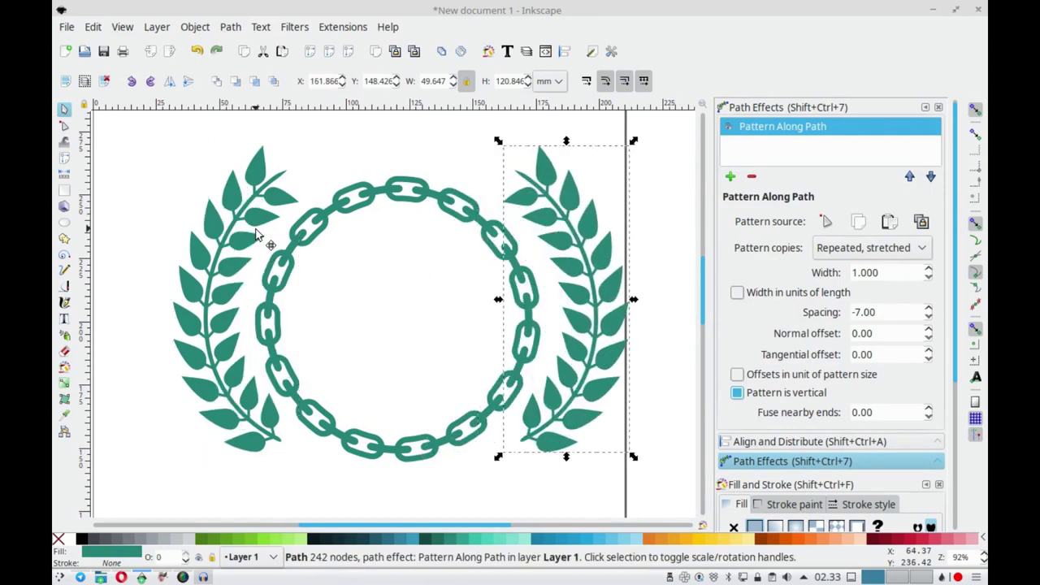
pyautogui.hotkey('alt', 'Left')
pyautogui.hotkey('alt', 'Left')
pyautogui.hotkey('alt', 'Left')
pyautogui.hotkey('alt', 'Left')
pyautogui.hotkey('alt', 'Left')
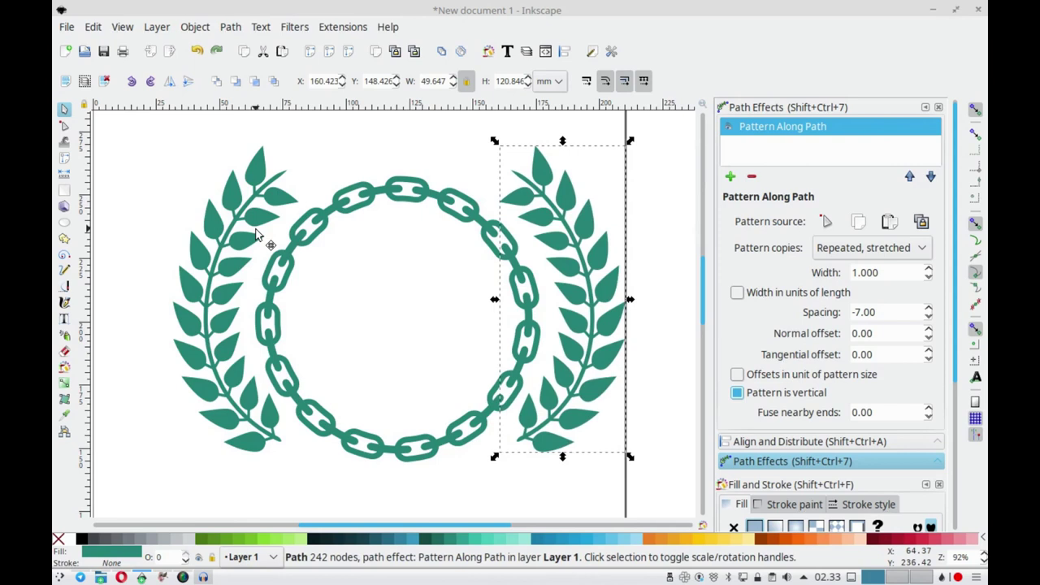
# Select all three wreath pieces and move them near the page's top centre
pyautogui.click(635, 231)
pyautogui.press('-')
pyautogui.press('-')
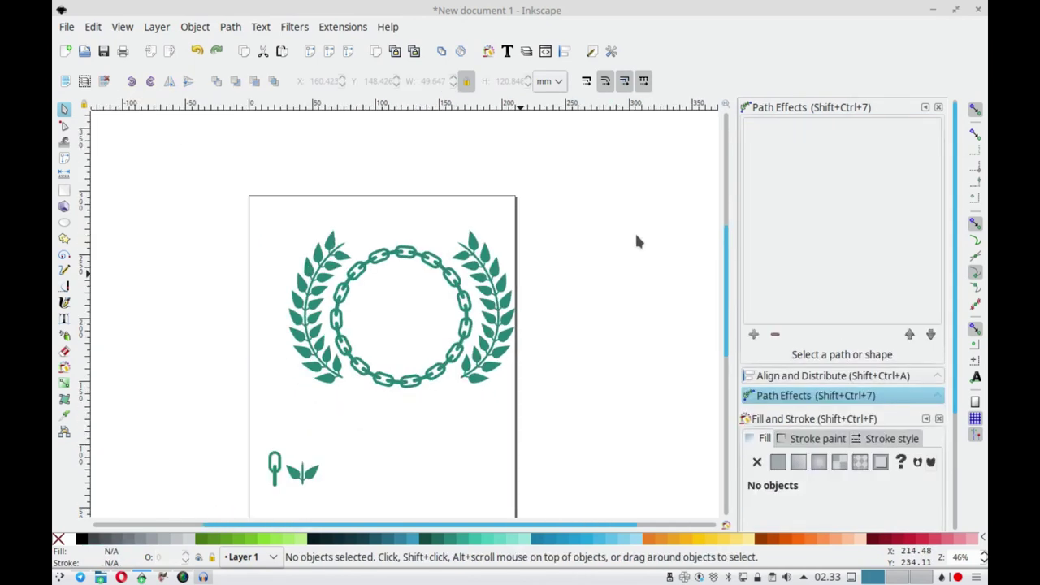
pyautogui.moveTo(615, 225); pyautogui.dragTo(272, 436)
pyautogui.moveTo(495, 317); pyautogui.dragTo(472, 325)
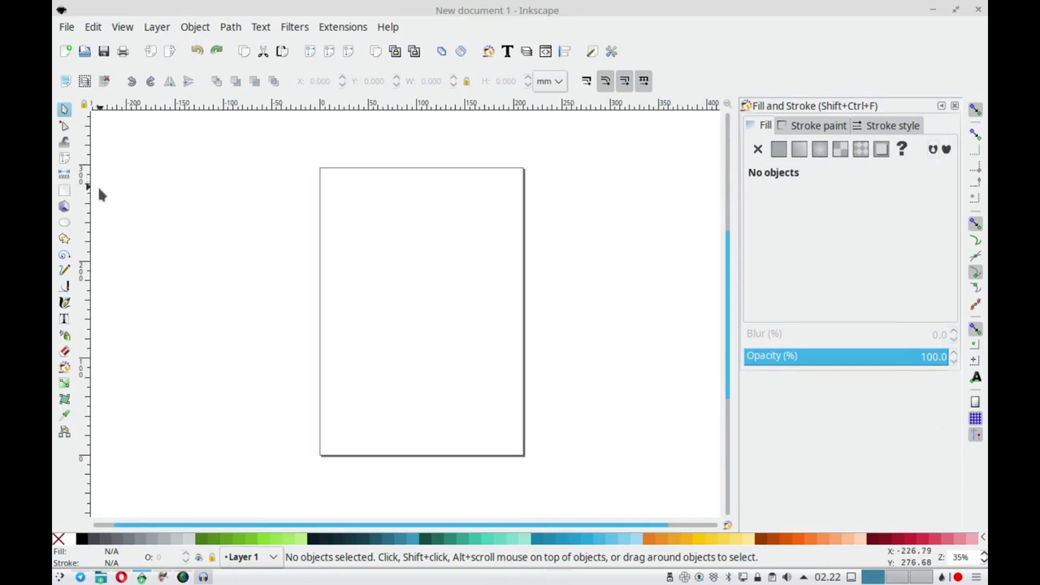
# Draw a teal (#35b9ab) rectangle and size it to W 40 mm, H 70 mm
pyautogui.click(64, 191)
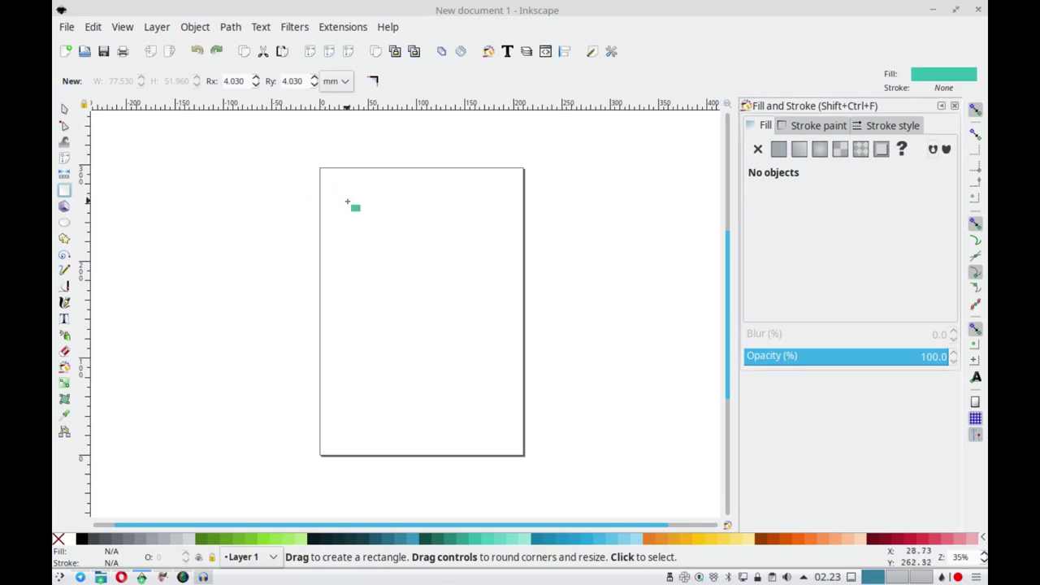
pyautogui.moveTo(351, 209); pyautogui.dragTo(379, 257)
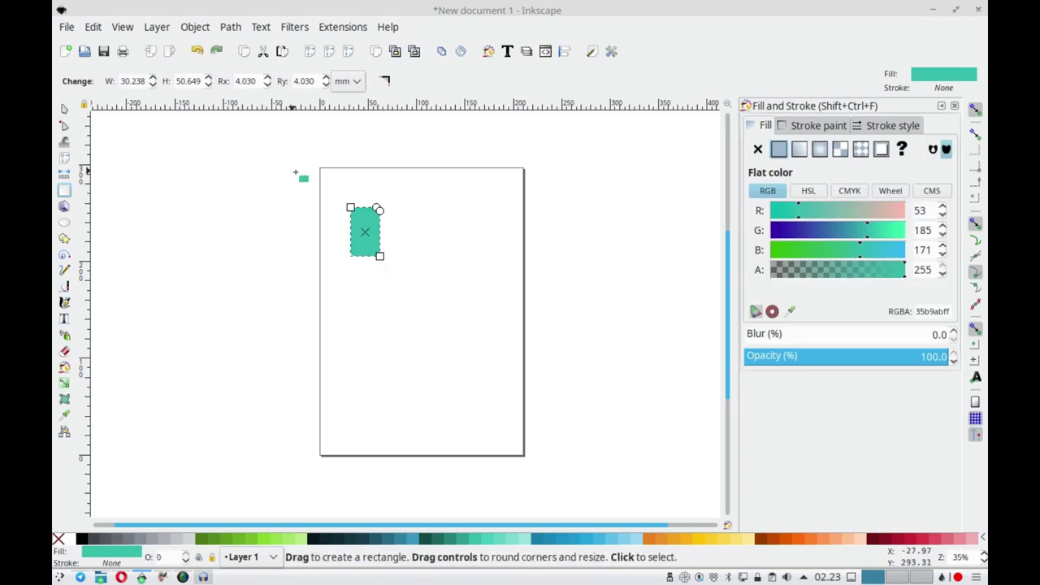
pyautogui.click(64, 109)
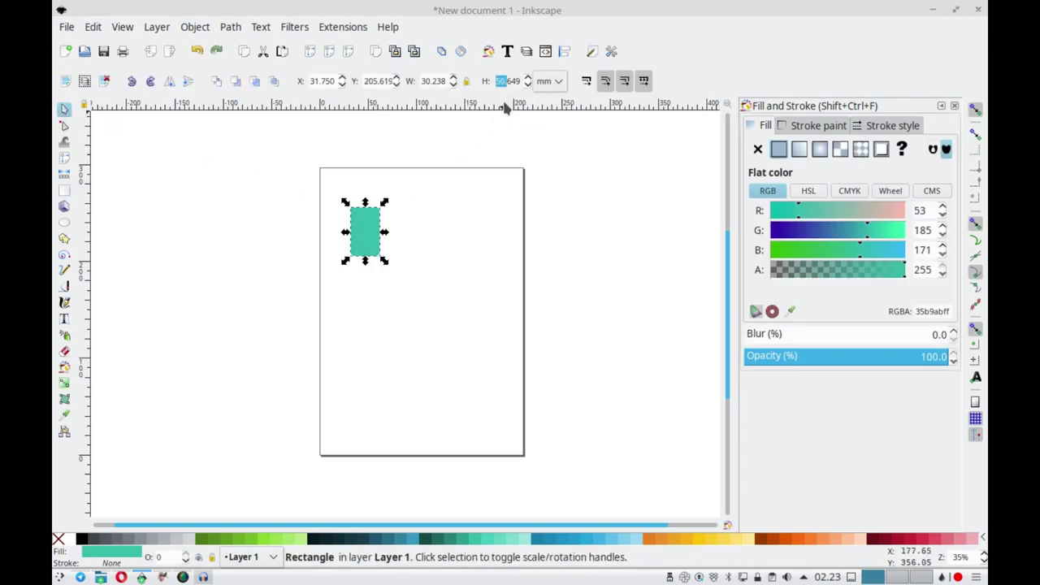
pyautogui.press('BackSpace')
pyautogui.write('0')
pyautogui.press('Return')
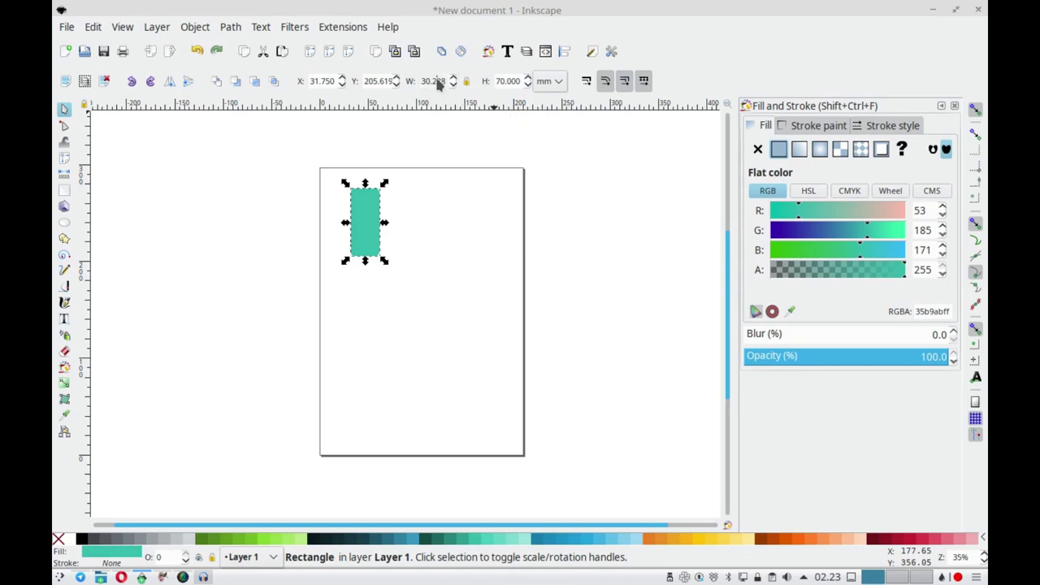
pyautogui.tripleClick(438, 82)
pyautogui.write('40')
pyautogui.press('Return')
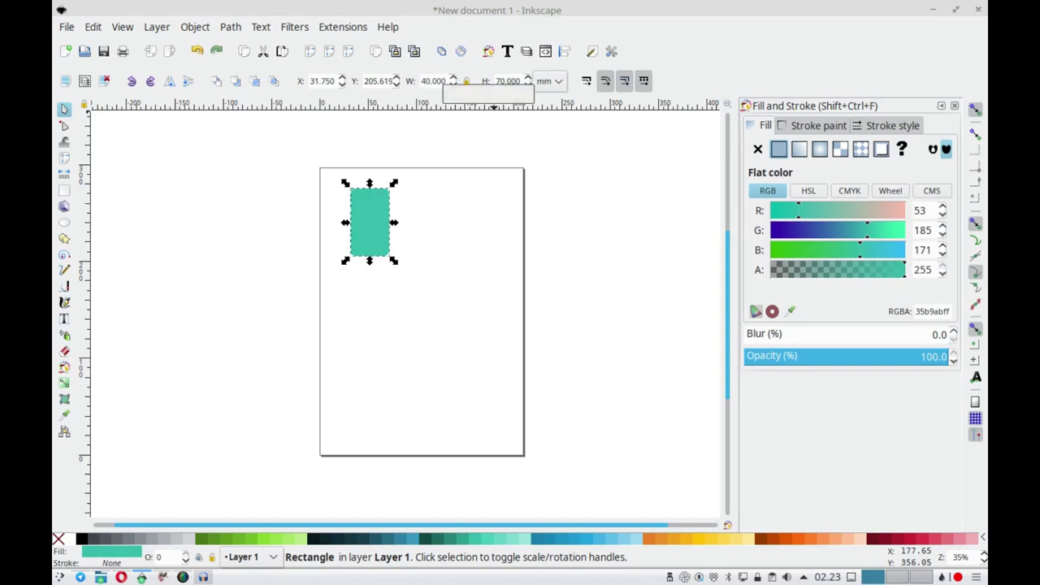
# Drag the rectangle's corner-rounding handles to the maximum to form a capsule
pyautogui.click(64, 125)
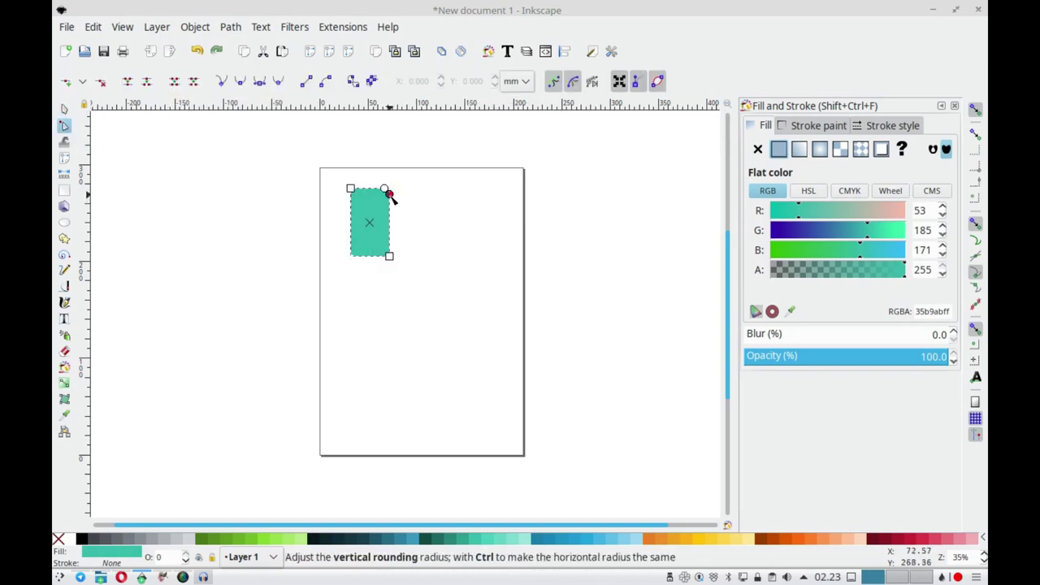
pyautogui.moveTo(390, 193); pyautogui.dragTo(390, 251)
pyautogui.moveTo(384, 188)
pyautogui.mouseDown()
pyautogui.moveTo(363, 191)
pyautogui.moveTo(390, 188)
pyautogui.mouseUp()
pyautogui.click(64, 109)
pyautogui.click(240, 207)
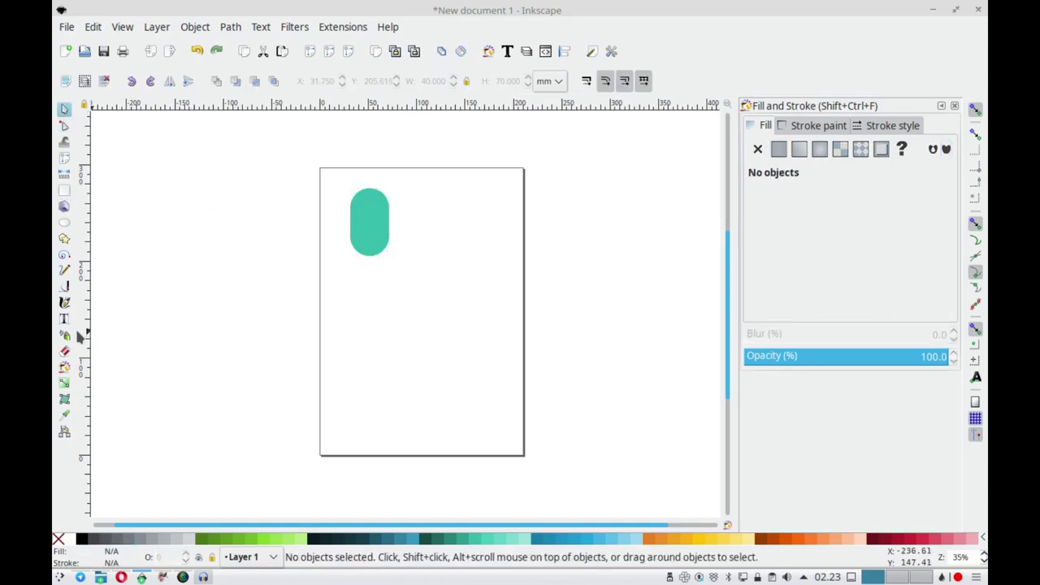
# Zoom in on the capsule and select it
pyautogui.scroll(2, 351, 230)
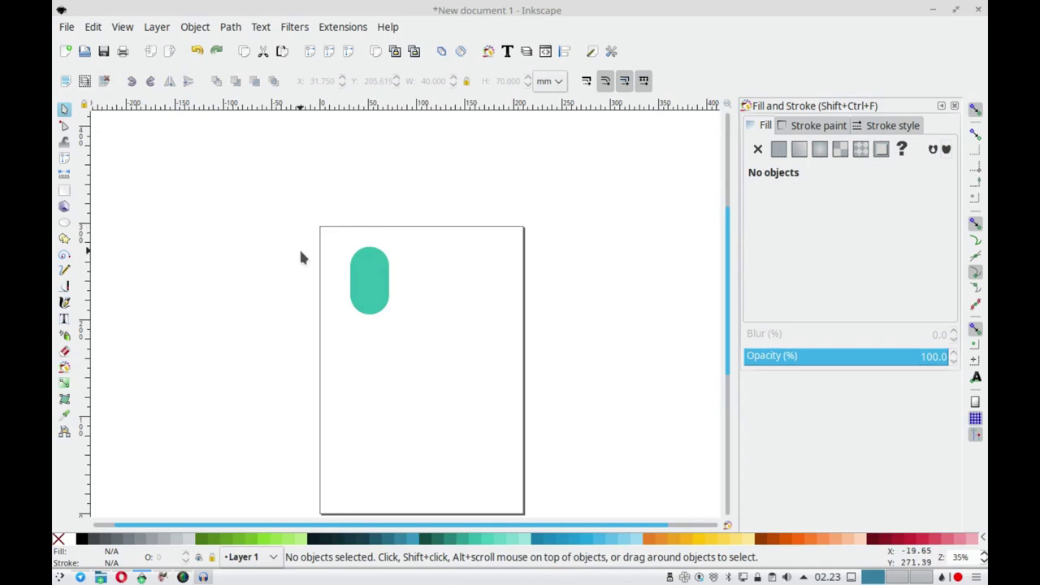
pyautogui.click(64, 158)
pyautogui.moveTo(298, 229); pyautogui.dragTo(419, 336)
pyautogui.click(64, 109)
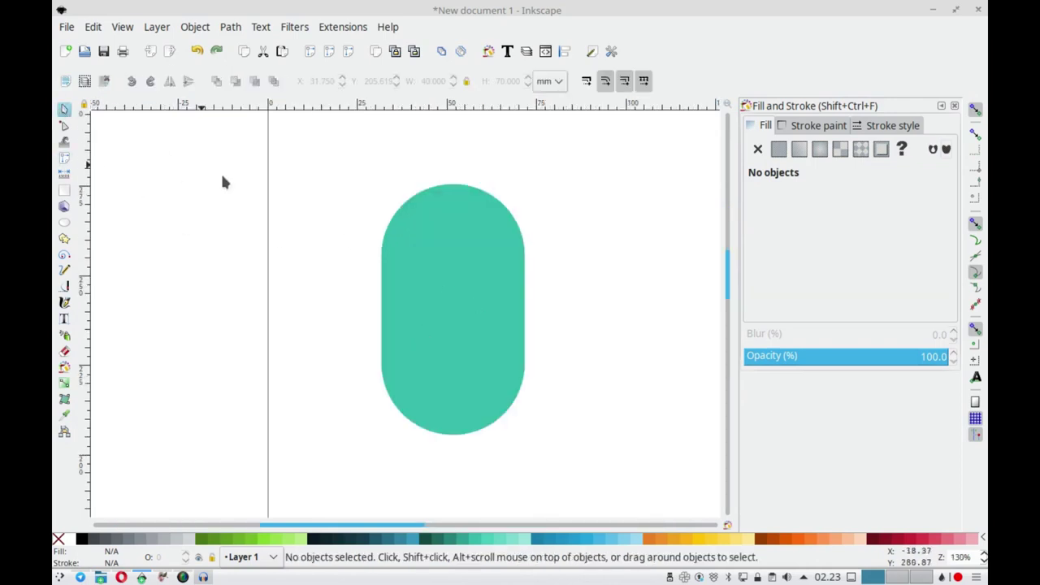
pyautogui.click(421, 244)
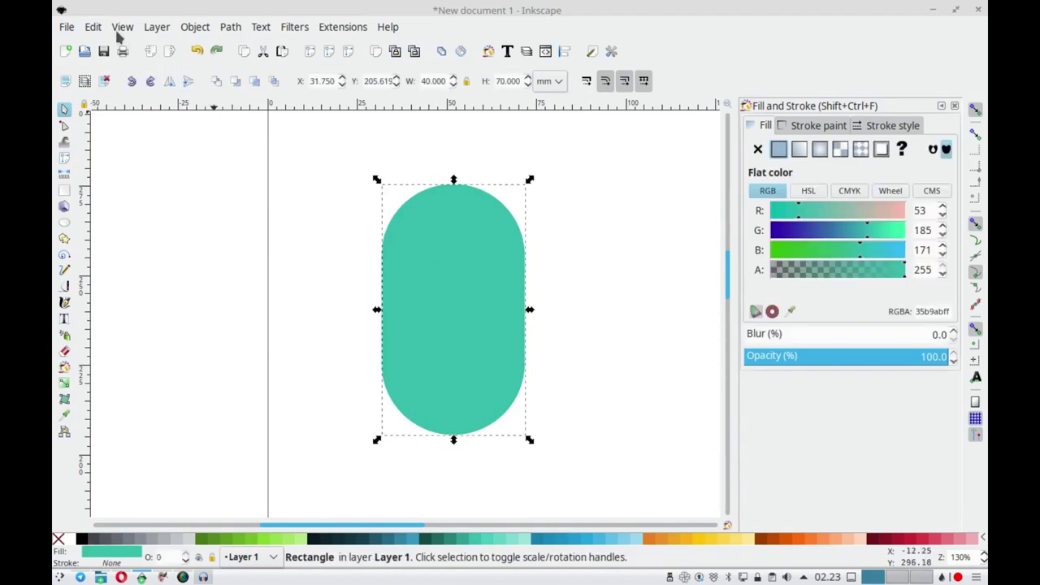
# Duplicate the capsule, give the copy a light green Dynamic Offset and shrink it inside
pyautogui.click(92, 28)
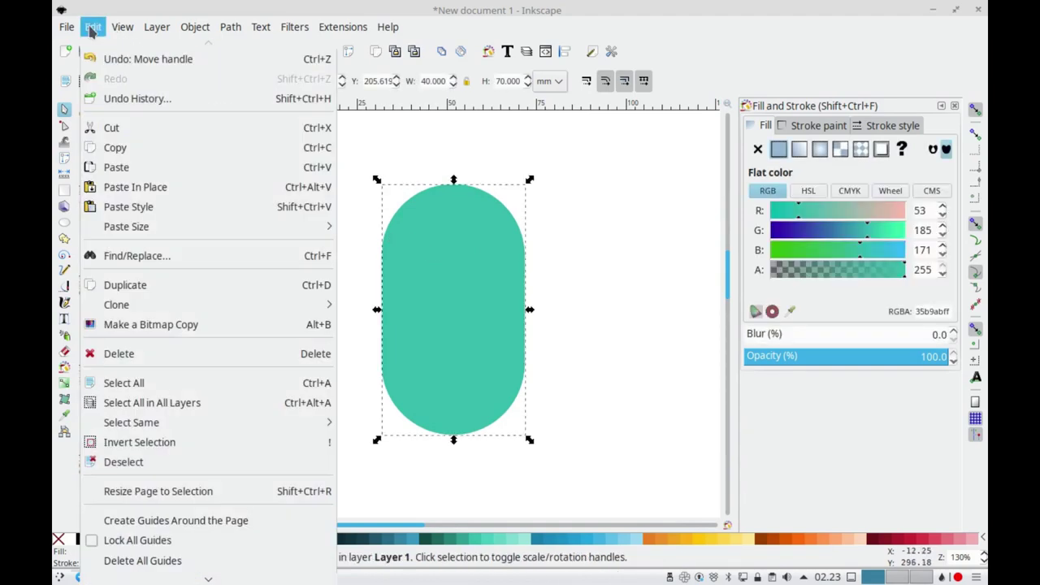
pyautogui.click(155, 286)
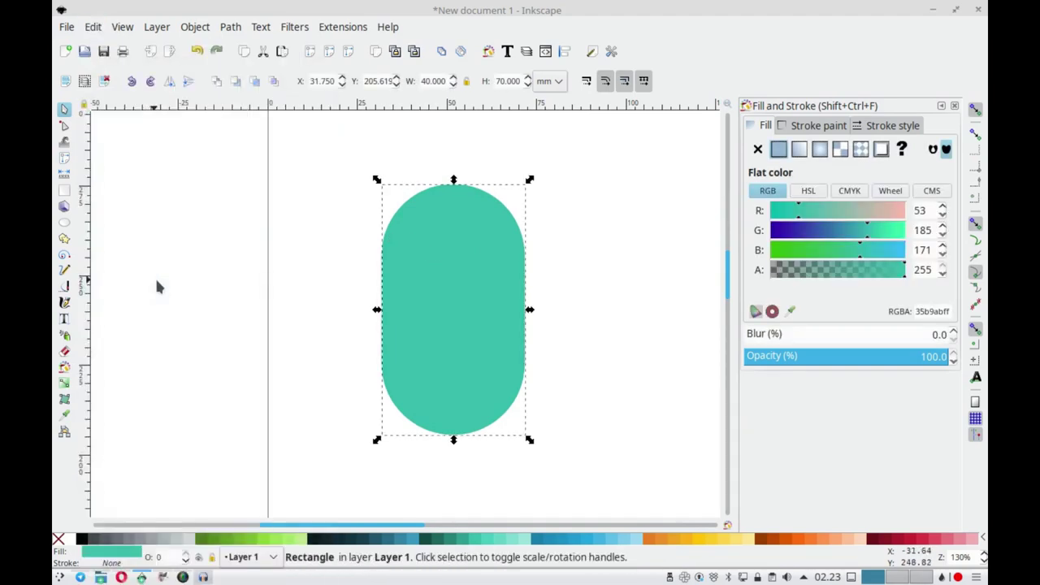
pyautogui.click(228, 26)
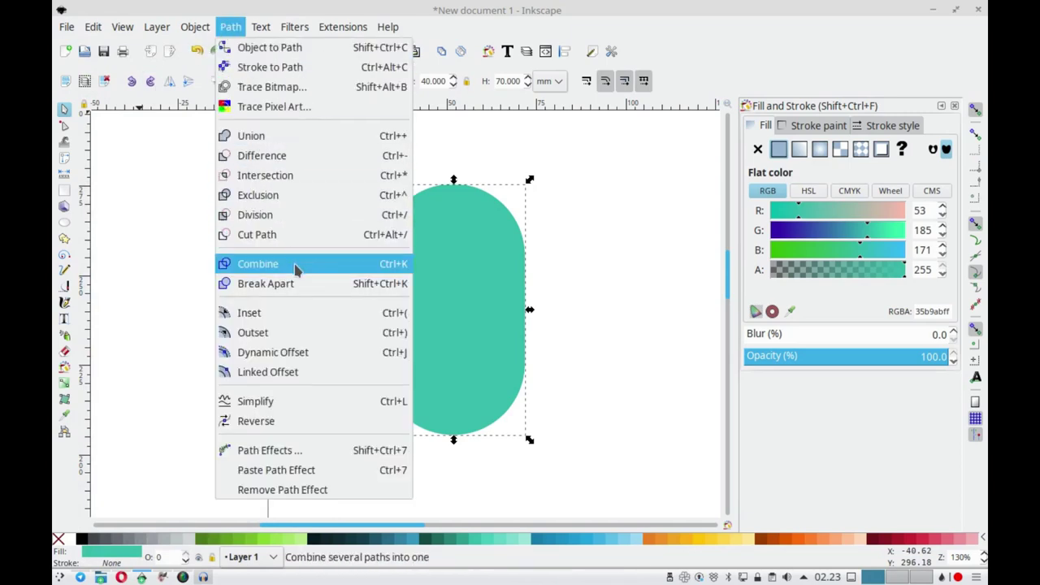
pyautogui.click(297, 351)
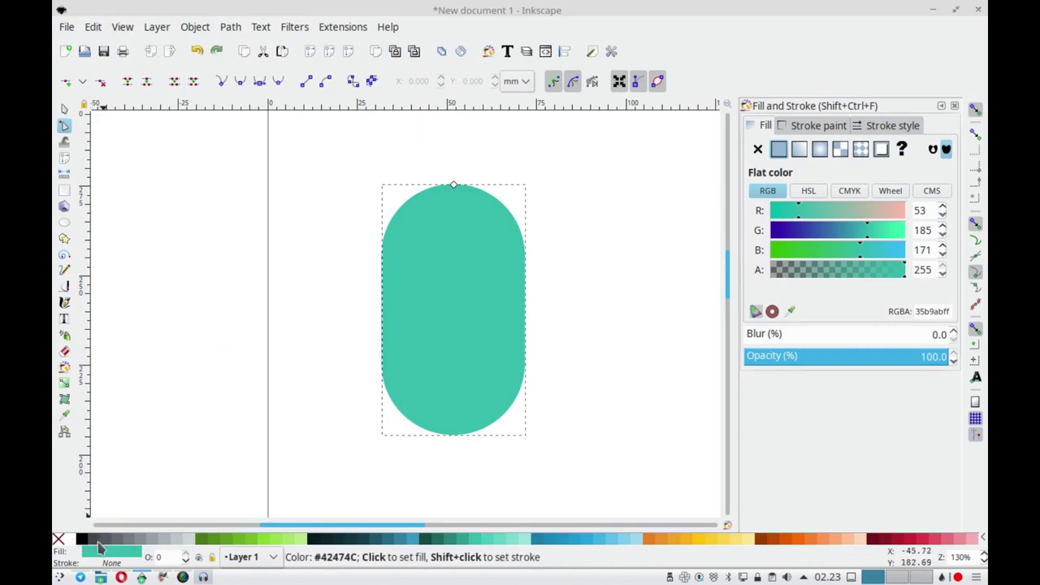
pyautogui.click(295, 541)
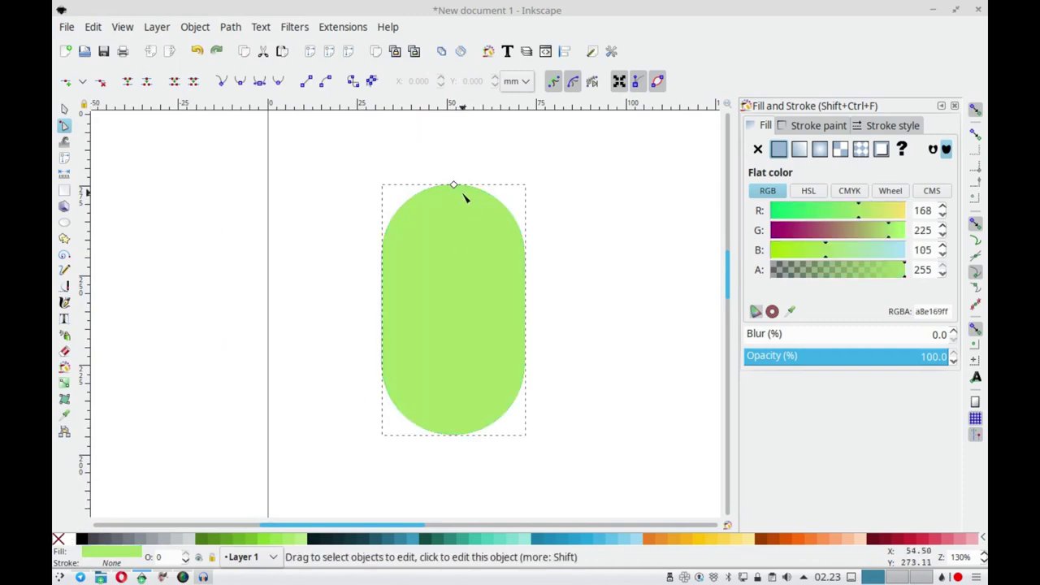
pyautogui.moveTo(454, 186)
pyautogui.mouseDown()
pyautogui.moveTo(460, 221)
pyautogui.moveTo(490, 243)
pyautogui.mouseUp()
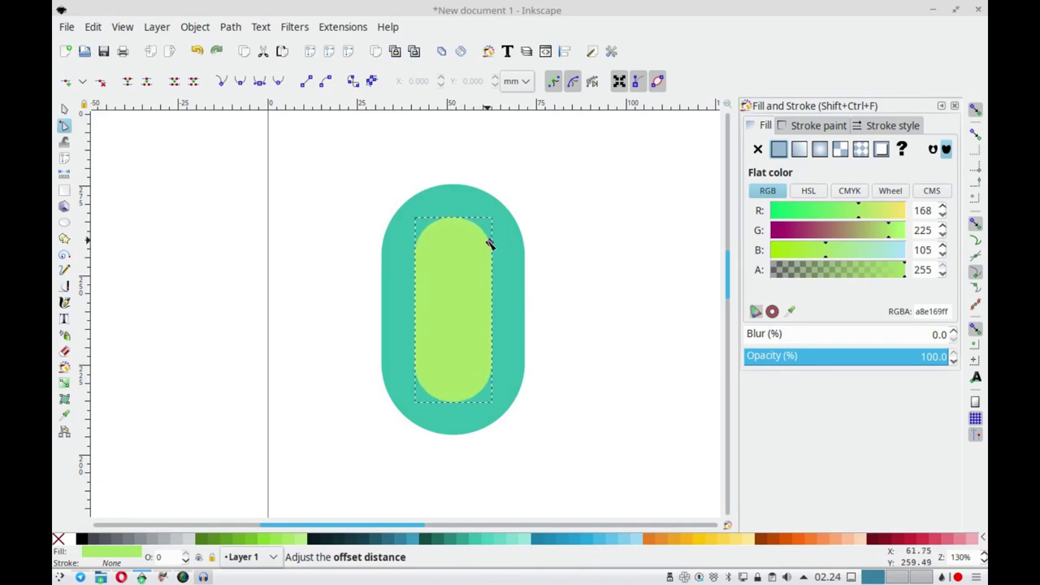
# Select both shapes and apply Path > Difference to hollow out the teal capsule
pyautogui.press('s')
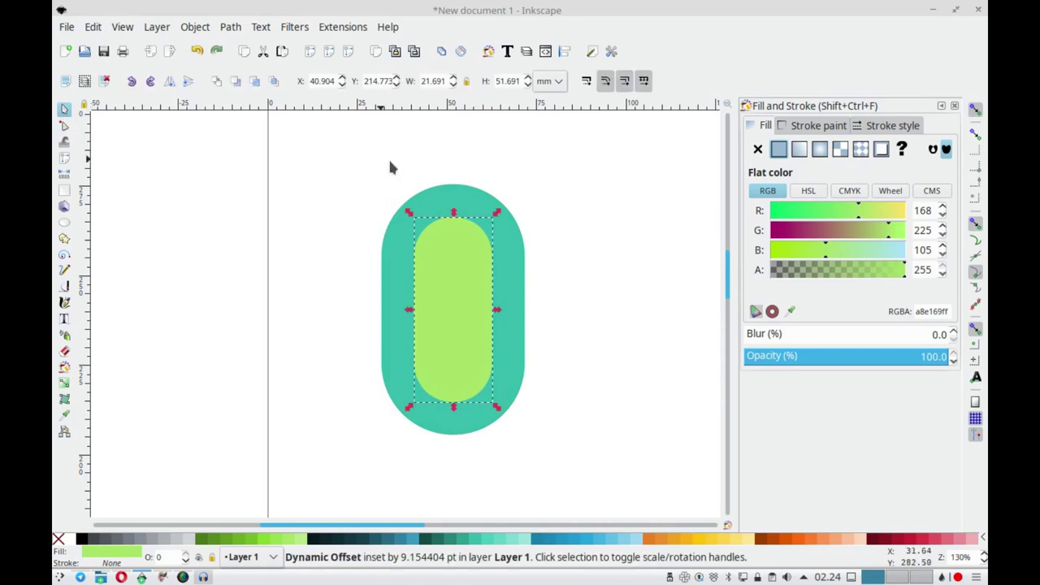
pyautogui.moveTo(598, 165); pyautogui.dragTo(363, 313)
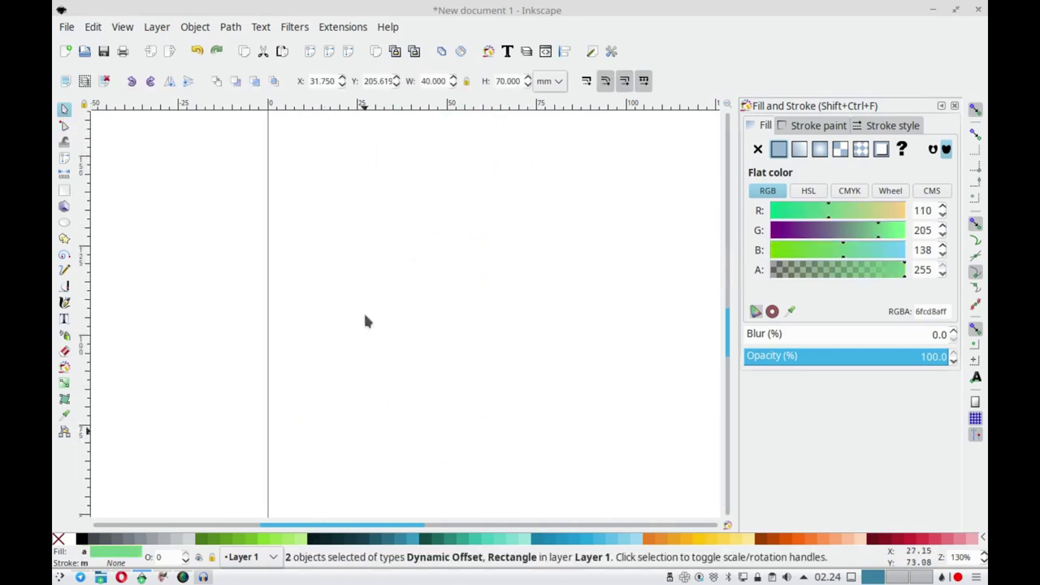
pyautogui.scroll(9, 480, 277)
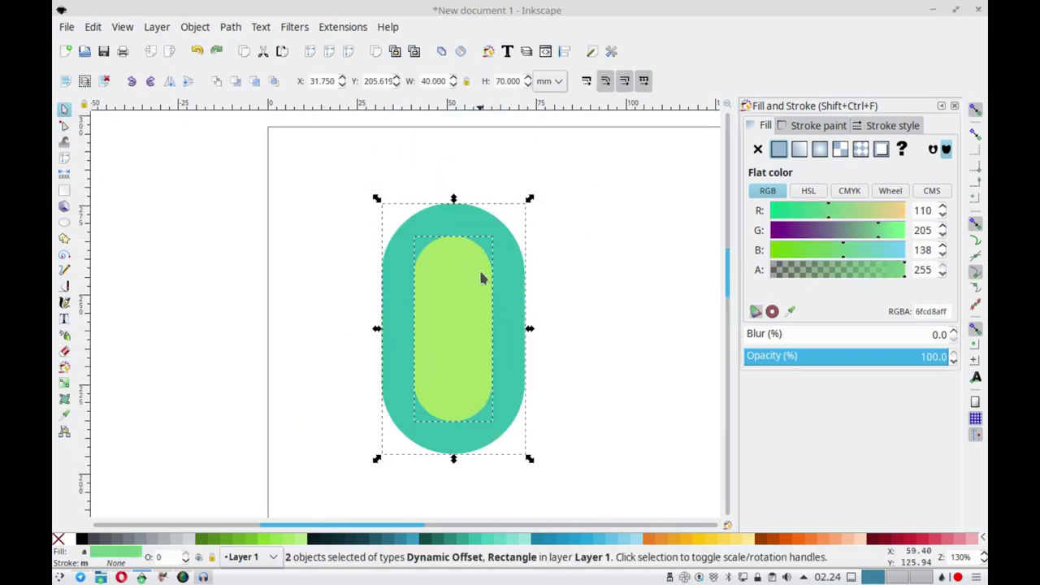
pyautogui.click(231, 27)
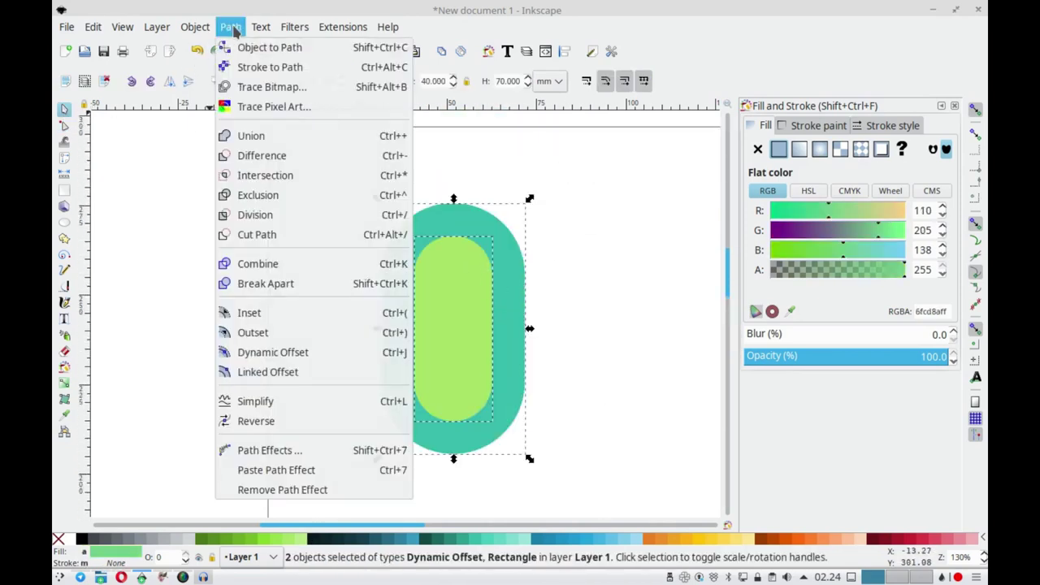
pyautogui.click(288, 155)
pyautogui.click(477, 193)
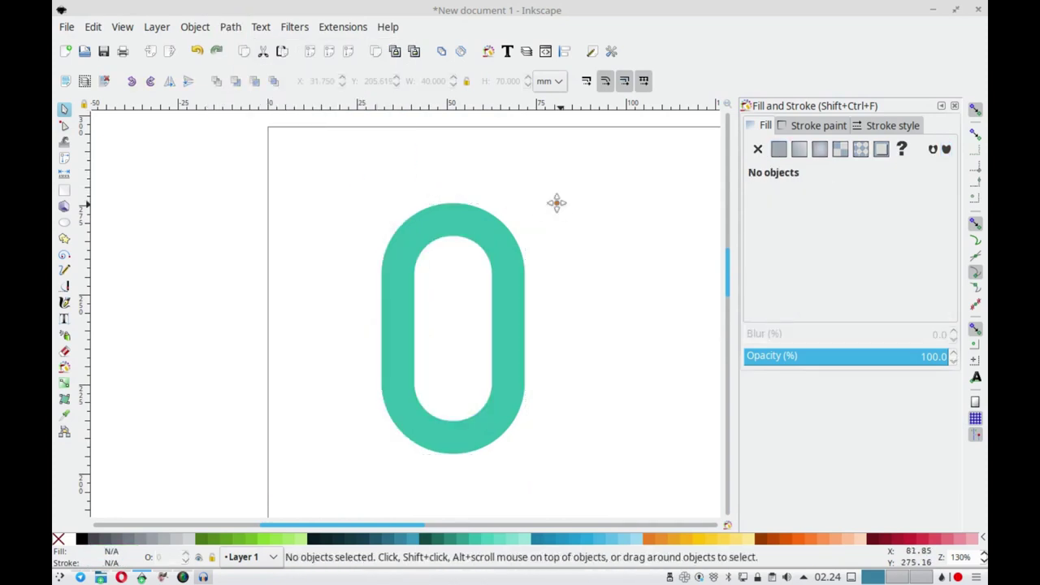
pyautogui.moveTo(556, 202); pyautogui.dragTo(363, 203)
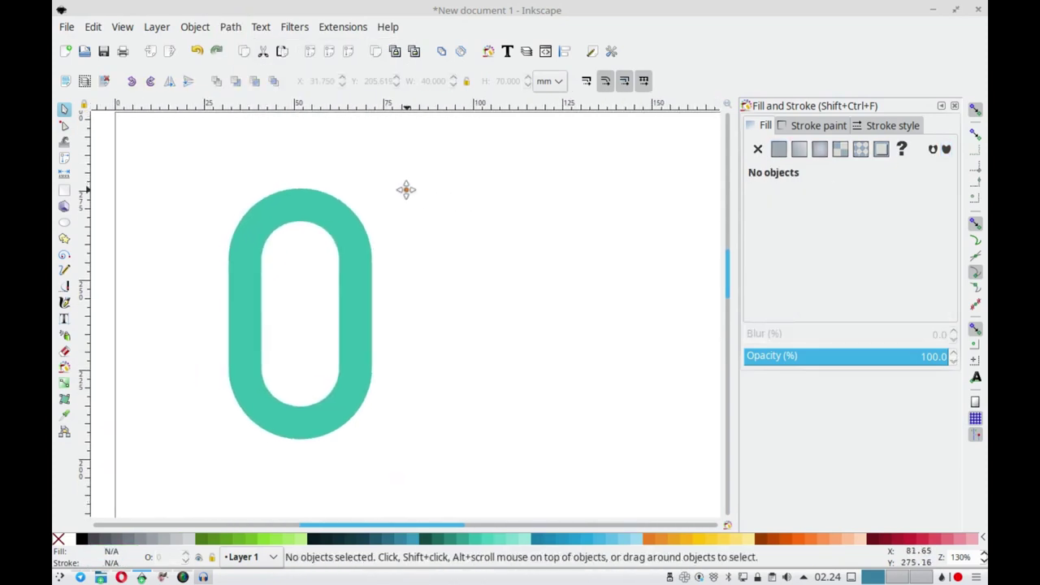
# Draw a tall bar beside the ring and size it to 12 mm wide by 70 mm tall
pyautogui.click(65, 190)
pyautogui.moveTo(357, 196)
pyautogui.mouseDown()
pyautogui.moveTo(399, 347)
pyautogui.moveTo(410, 439)
pyautogui.mouseUp()
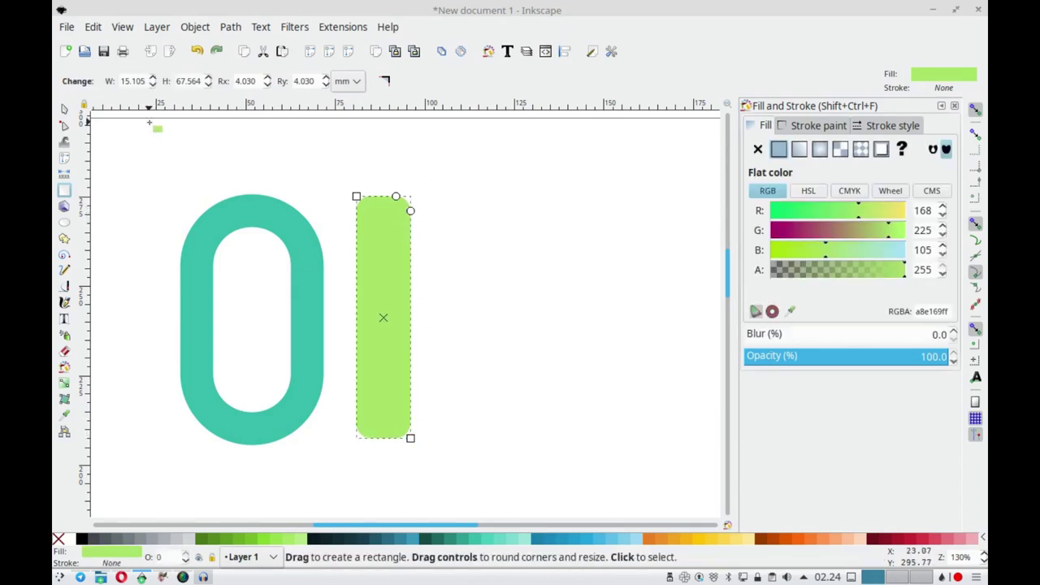
pyautogui.click(64, 108)
pyautogui.doubleClick(507, 81)
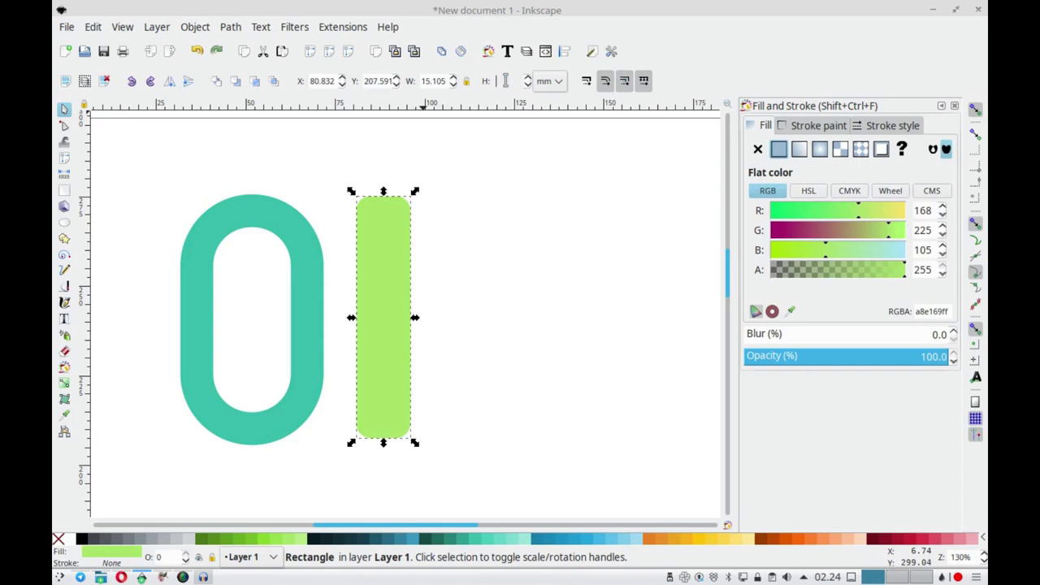
pyautogui.write('70')
pyautogui.press('Return')
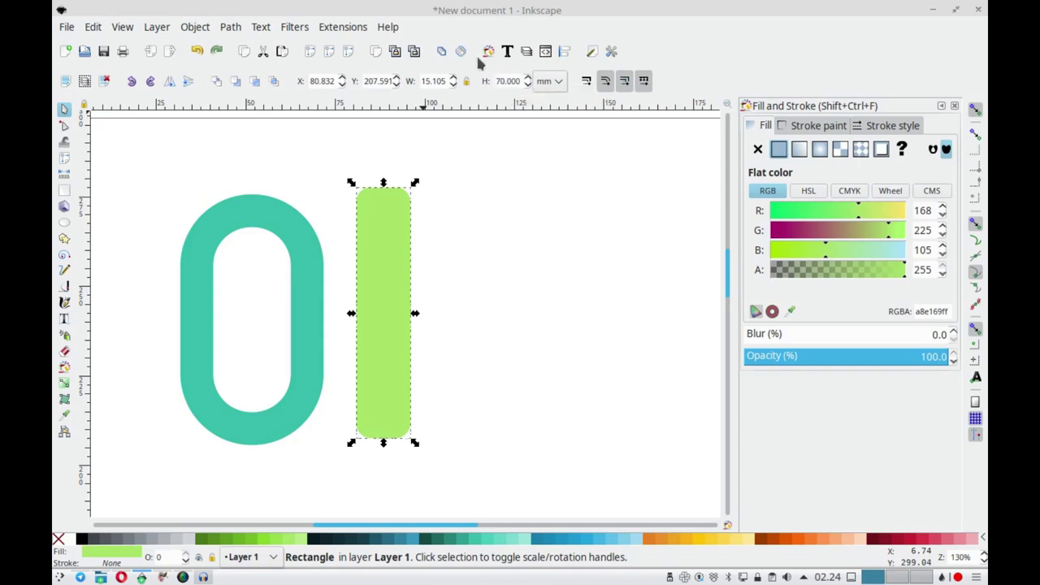
pyautogui.doubleClick(437, 81)
pyautogui.press('Return')
pyautogui.write('10.000')
pyautogui.press('Return')
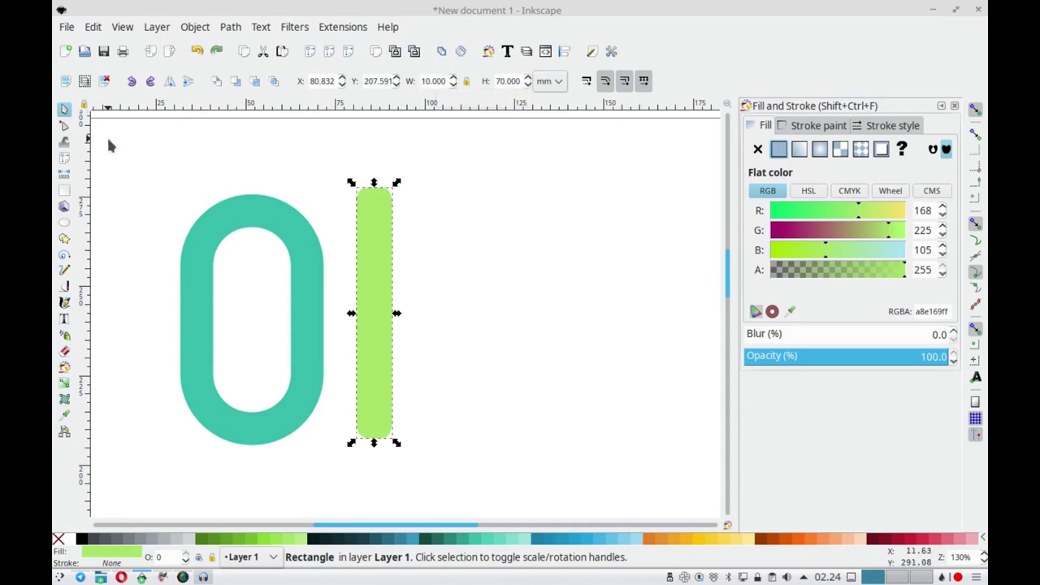
pyautogui.doubleClick(438, 81)
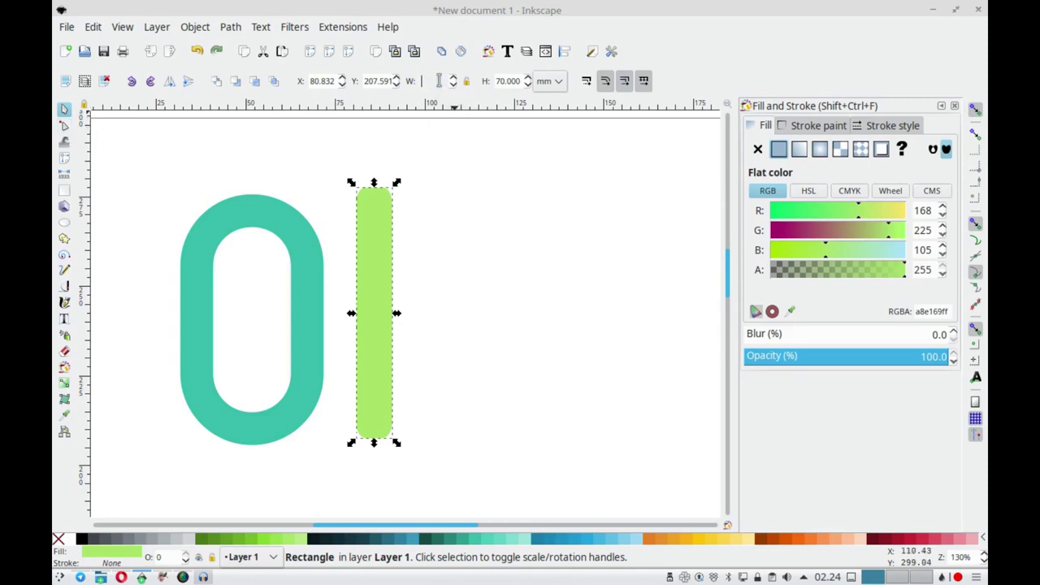
pyautogui.write('12.000')
pyautogui.press('Return')
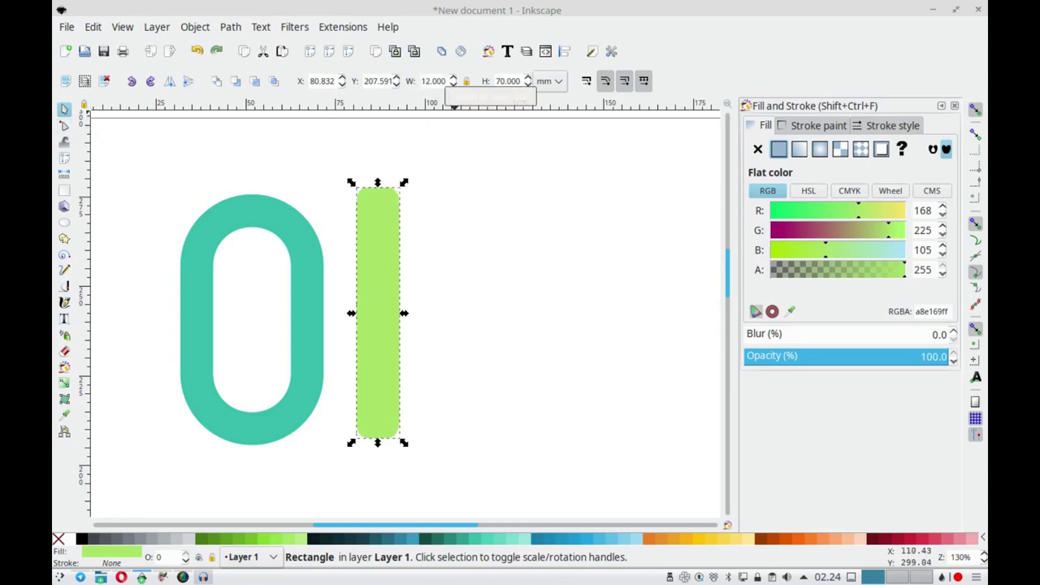
# Round the bar's corners fully into a slim pill, then select both ring and bar
pyautogui.click(64, 125)
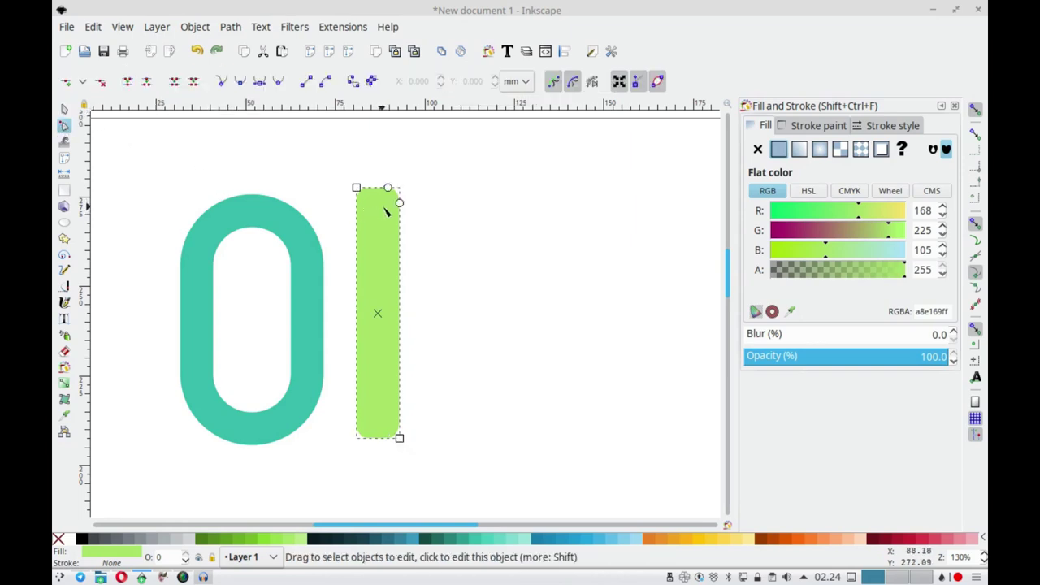
pyautogui.moveTo(399, 203); pyautogui.dragTo(400, 226)
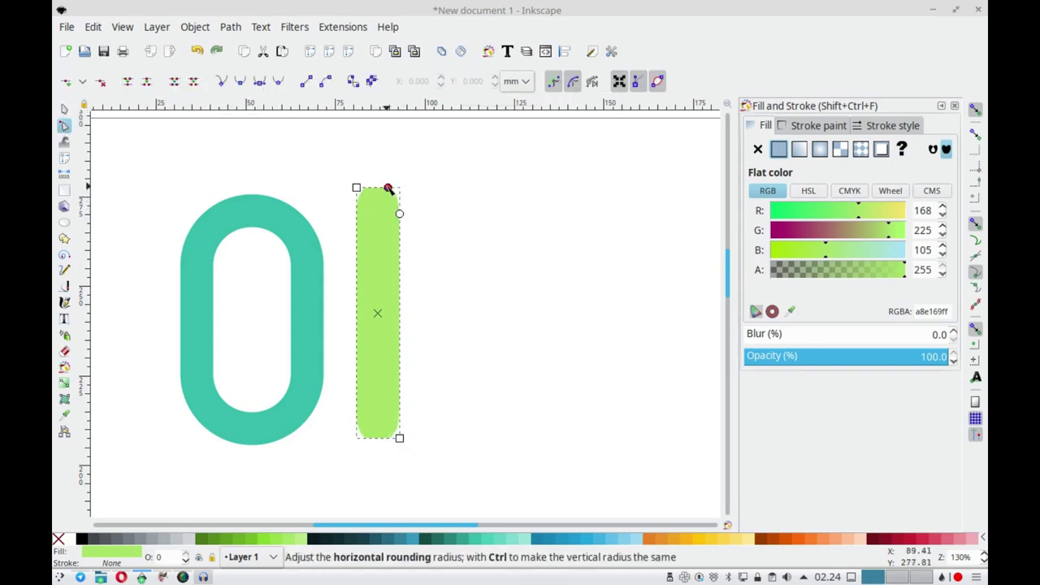
pyautogui.moveTo(388, 187); pyautogui.dragTo(348, 186)
pyautogui.moveTo(399, 214); pyautogui.dragTo(399, 209)
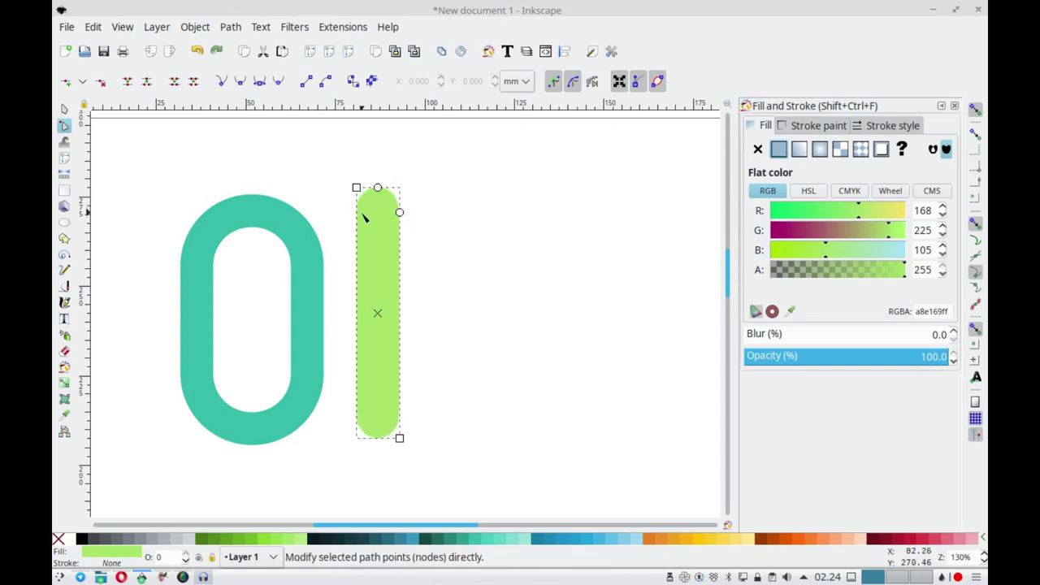
pyautogui.press('s')
pyautogui.moveTo(460, 157)
pyautogui.mouseDown()
pyautogui.moveTo(391, 290)
pyautogui.moveTo(154, 476)
pyautogui.mouseUp()
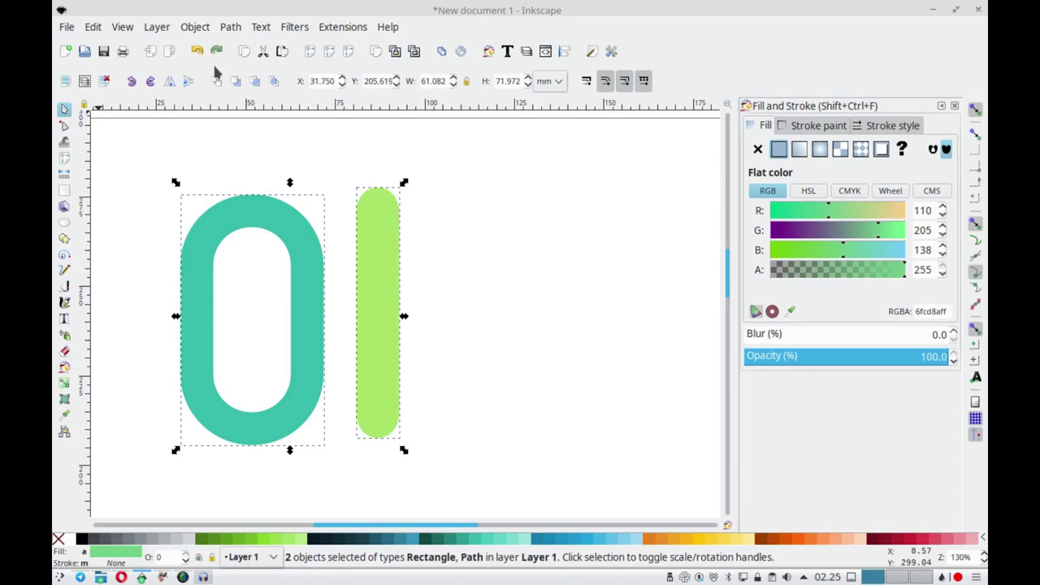
# In Align and Distribute, align the ring's top with the bar and centre it horizontally
pyautogui.hotkey('ctrl', 'shift', 'a')
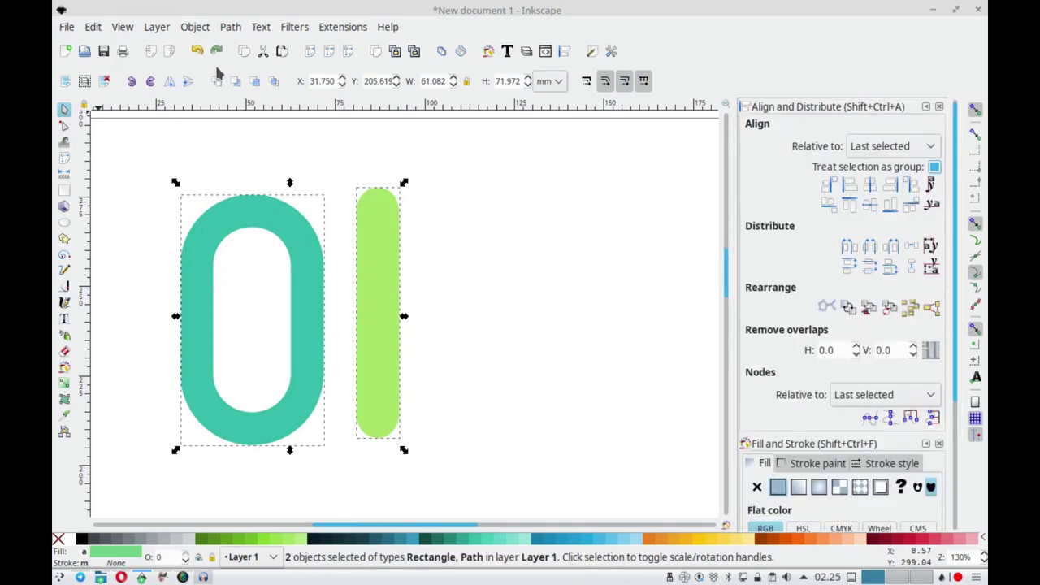
pyautogui.click(935, 165)
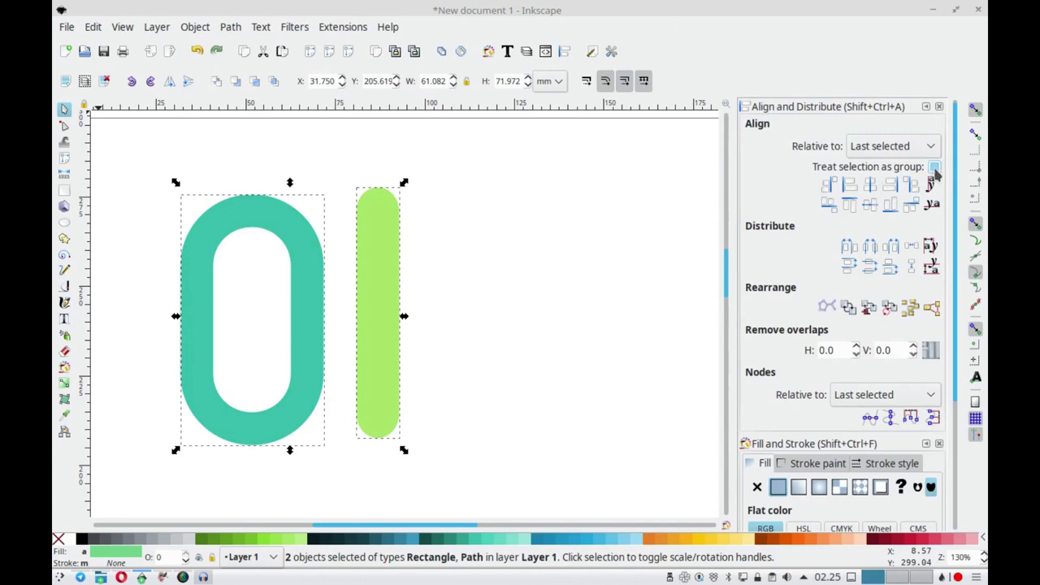
pyautogui.click(849, 204)
pyautogui.click(870, 186)
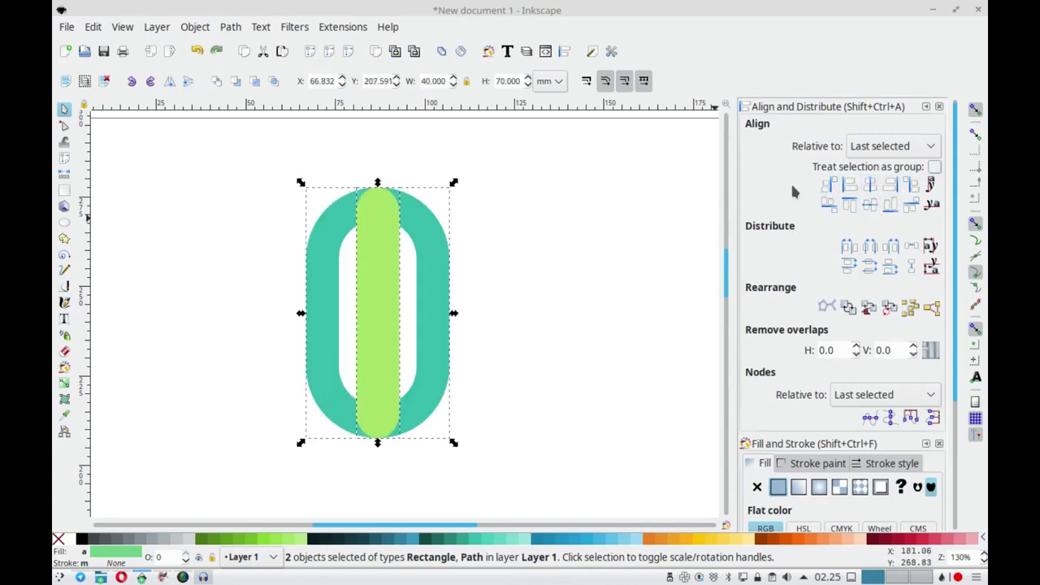
# Nudge the green bar down with arrow keys so its top sits inside the ring's hole
pyautogui.press('Escape')
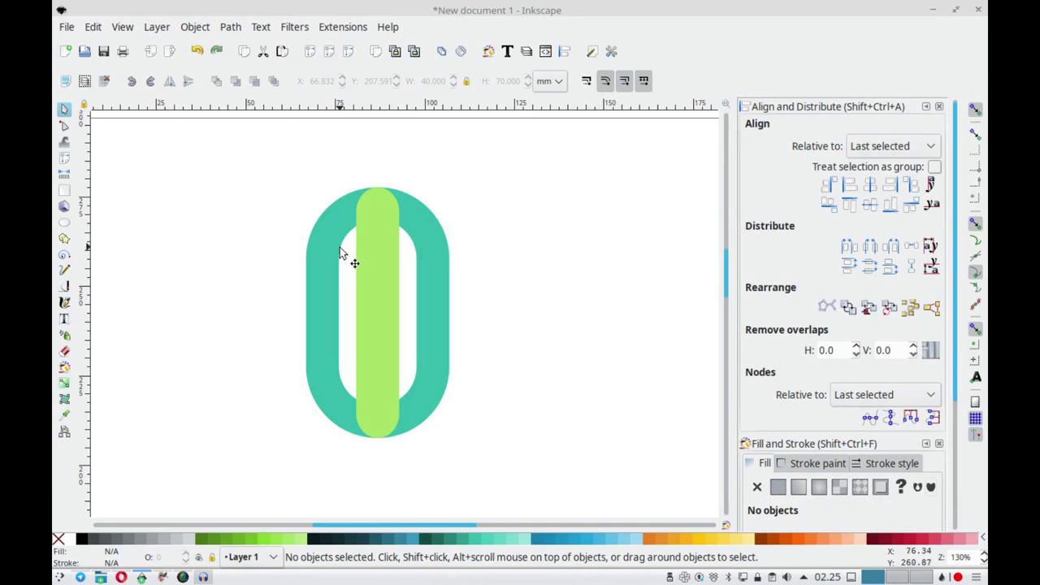
pyautogui.click(375, 255)
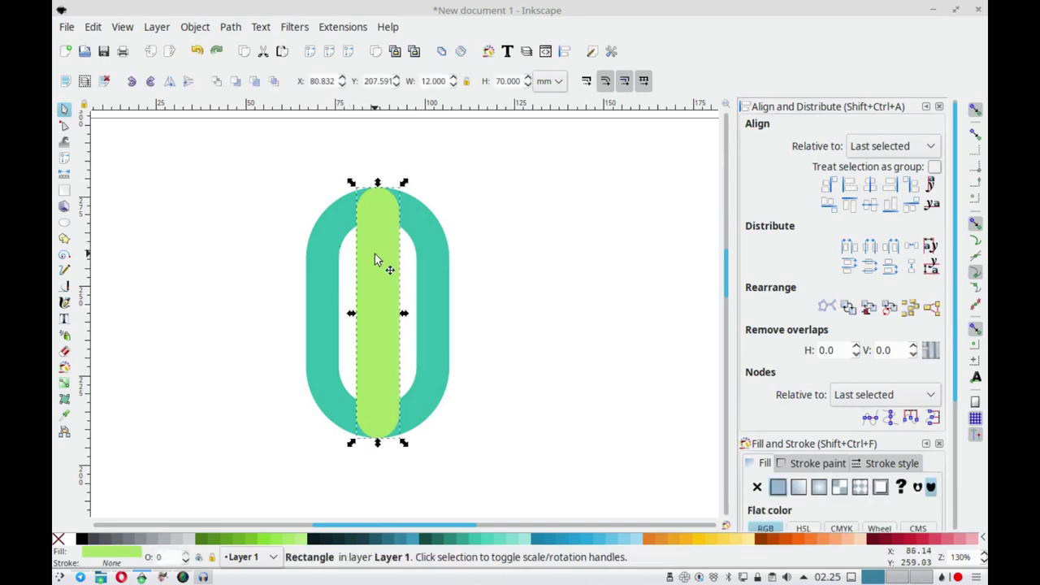
pyautogui.press('Down')
pyautogui.press('Down')
pyautogui.press('Down')
pyautogui.press('Down')
pyautogui.press('Down')
pyautogui.press('Down')
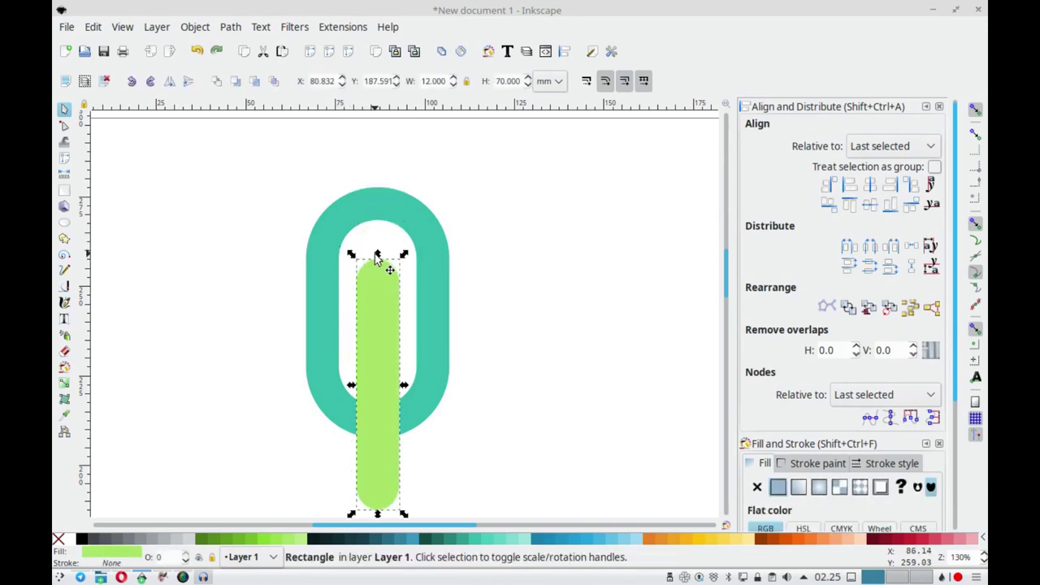
pyautogui.press('Down')
pyautogui.press('Down')
pyautogui.press('Down')
pyautogui.press('Down')
pyautogui.press('Down')
pyautogui.press('Down')
pyautogui.press('Down')
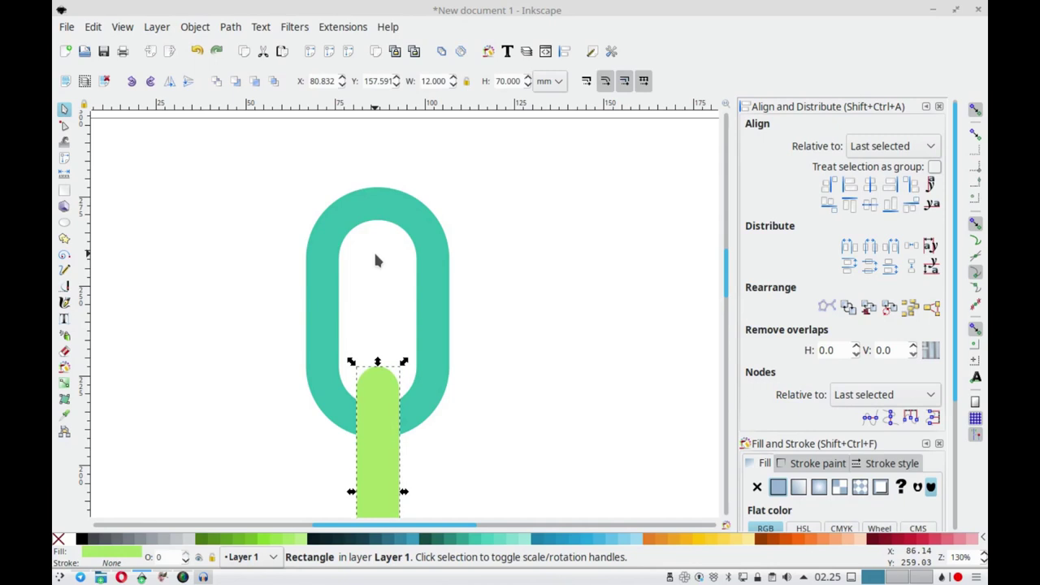
pyautogui.press('Up')
pyautogui.press('Up')
pyautogui.press('Up')
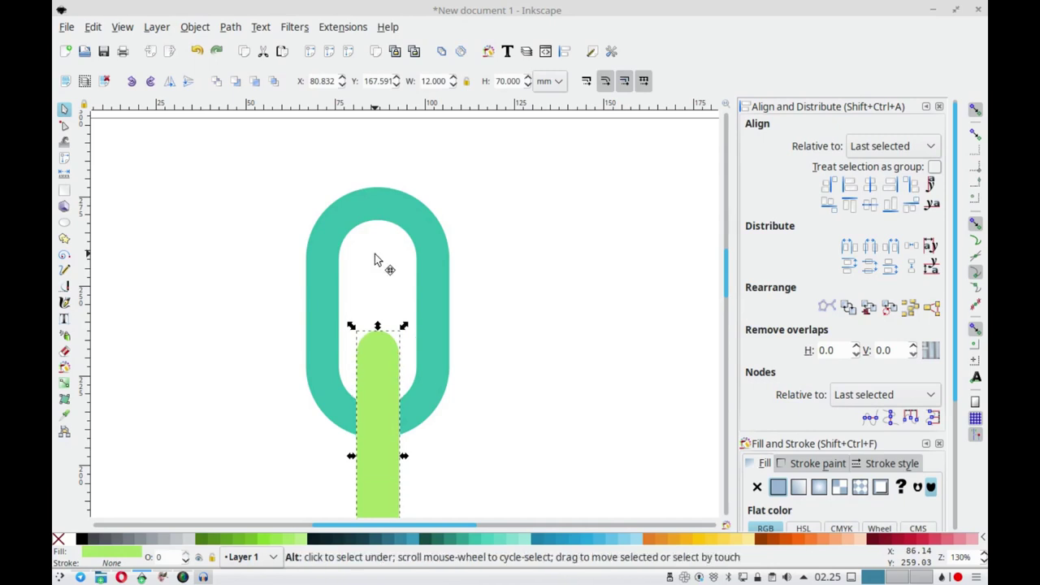
pyautogui.press('Down')
pyautogui.press('Down')
pyautogui.press('Down')
pyautogui.press('Down')
pyautogui.press('Down')
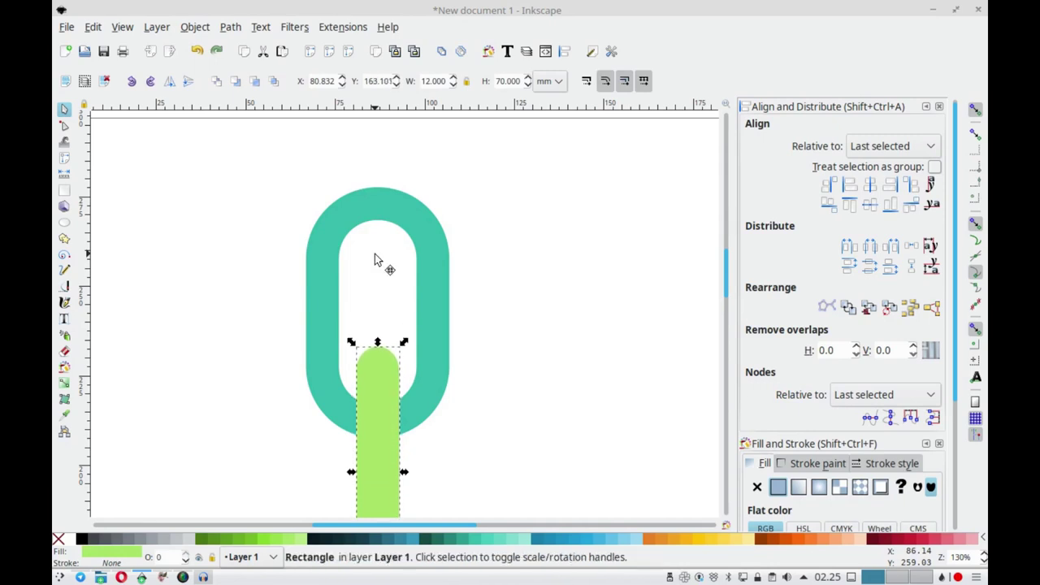
pyautogui.press('Down')
pyautogui.press('Down')
pyautogui.press('Down')
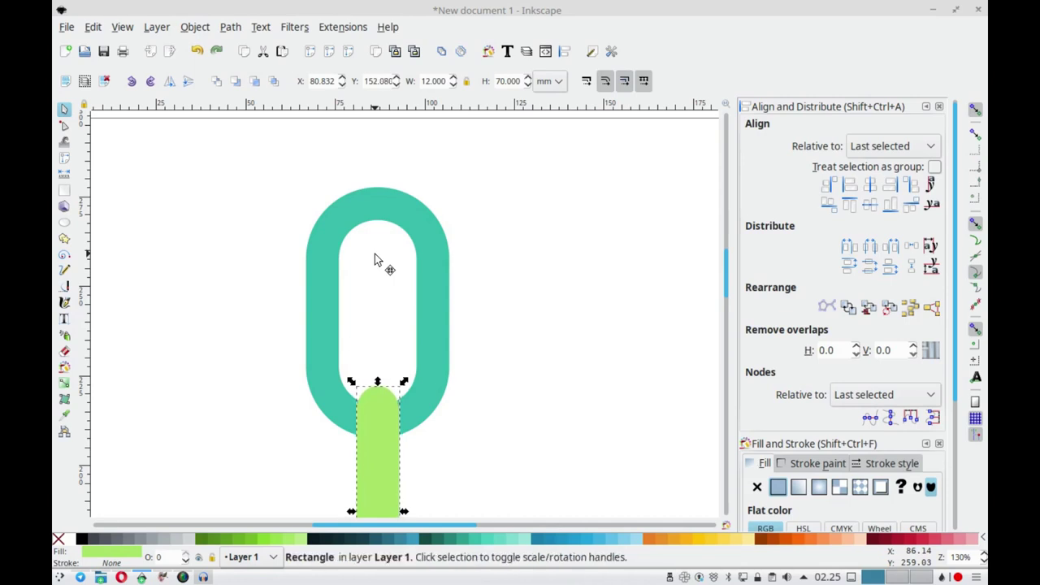
pyautogui.press('Up')
pyautogui.press('Up')
pyautogui.press('Up')
pyautogui.press('Up')
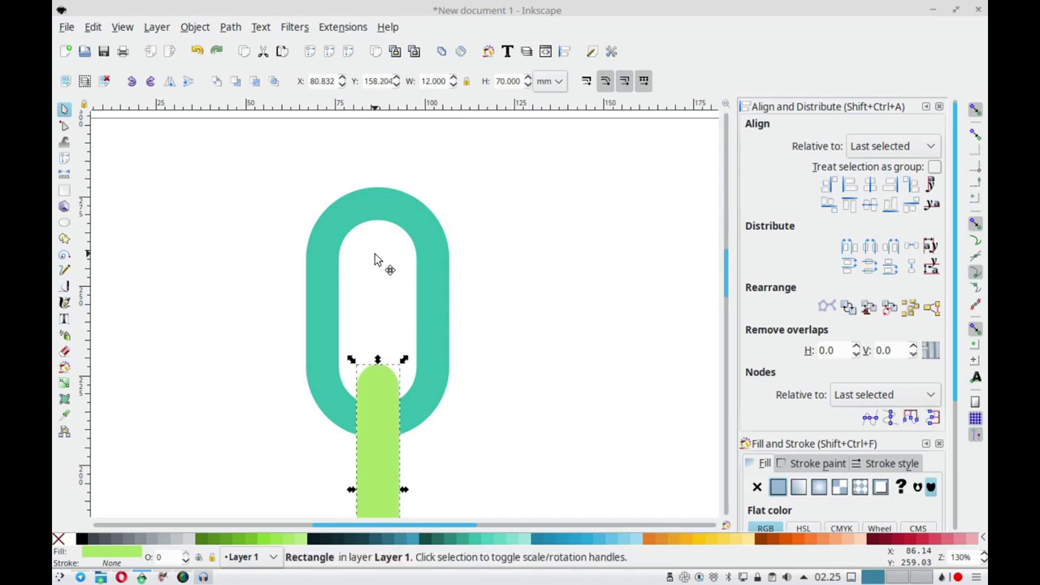
pyautogui.press('Up')
pyautogui.press('Up')
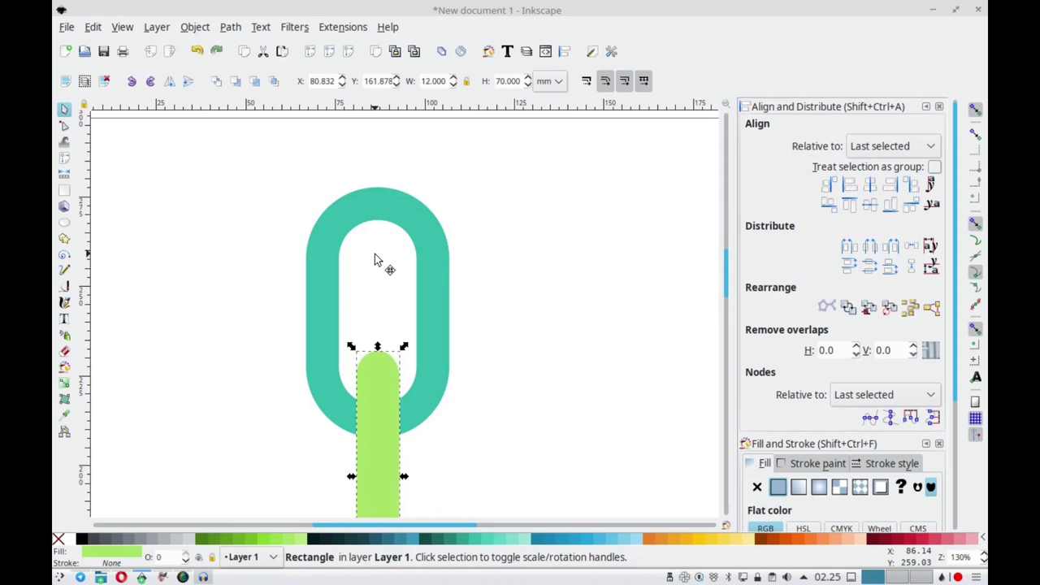
pyautogui.press('Up')
pyautogui.press('Up')
pyautogui.press('Up')
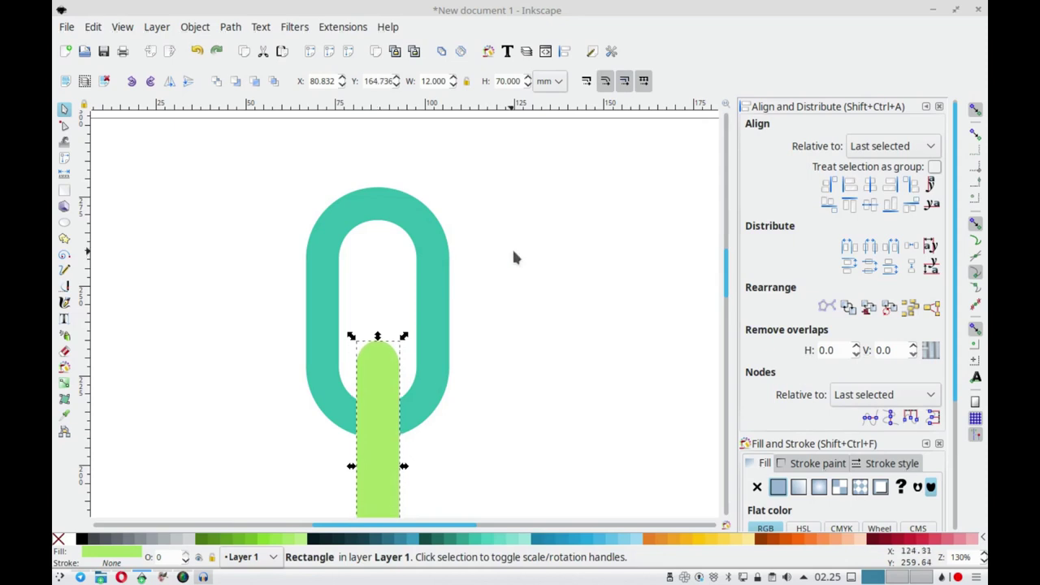
pyautogui.click(409, 269)
pyautogui.scroll(1, 409, 269)
pyautogui.scroll(-3, 408, 270)
pyautogui.scroll(-1, 408, 270)
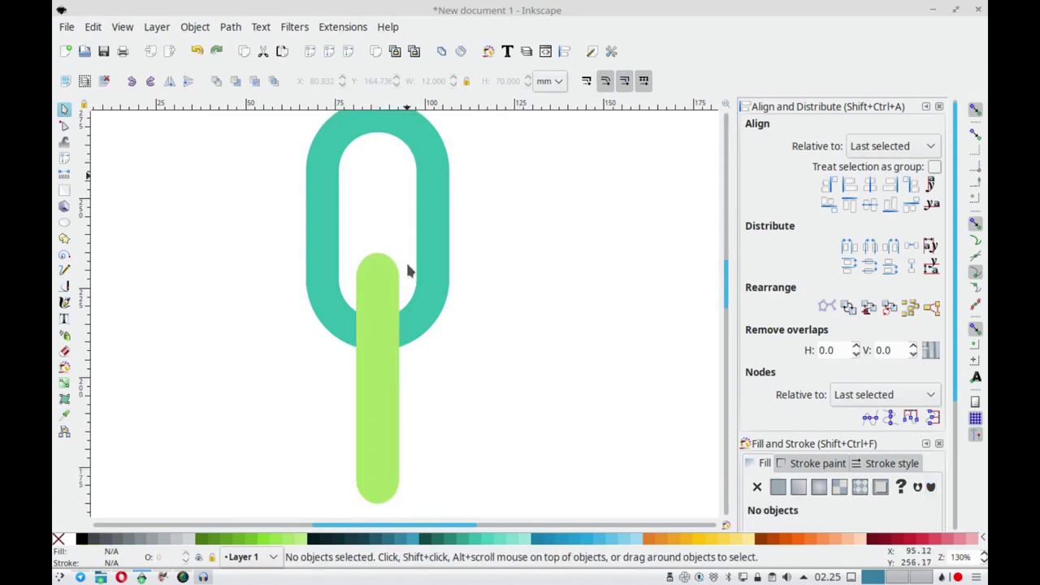
# Fill the link and pill with dark teal #258278 and merge them with Path > Union
pyautogui.press('-')
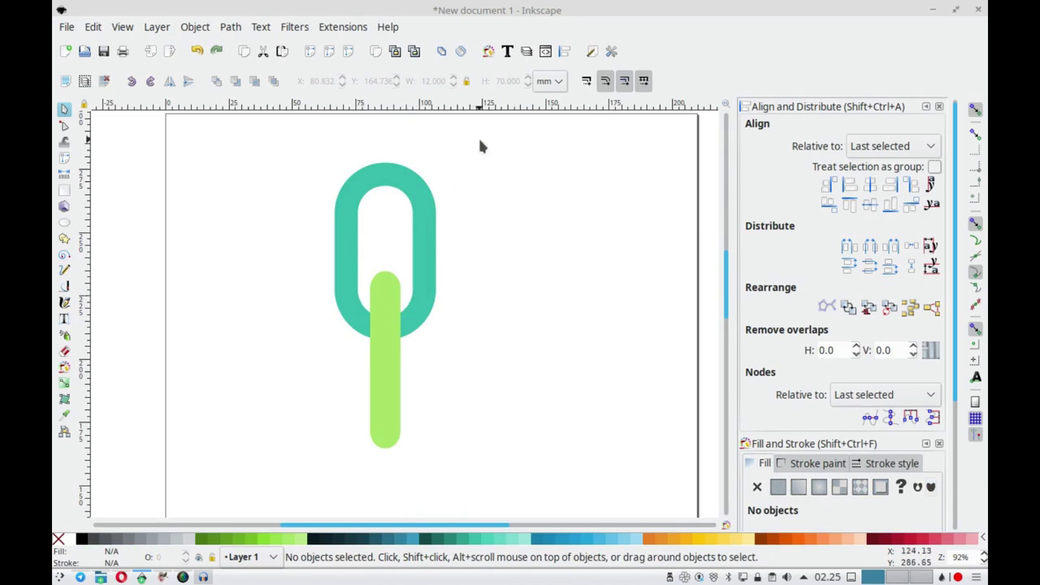
pyautogui.moveTo(478, 135); pyautogui.dragTo(287, 457)
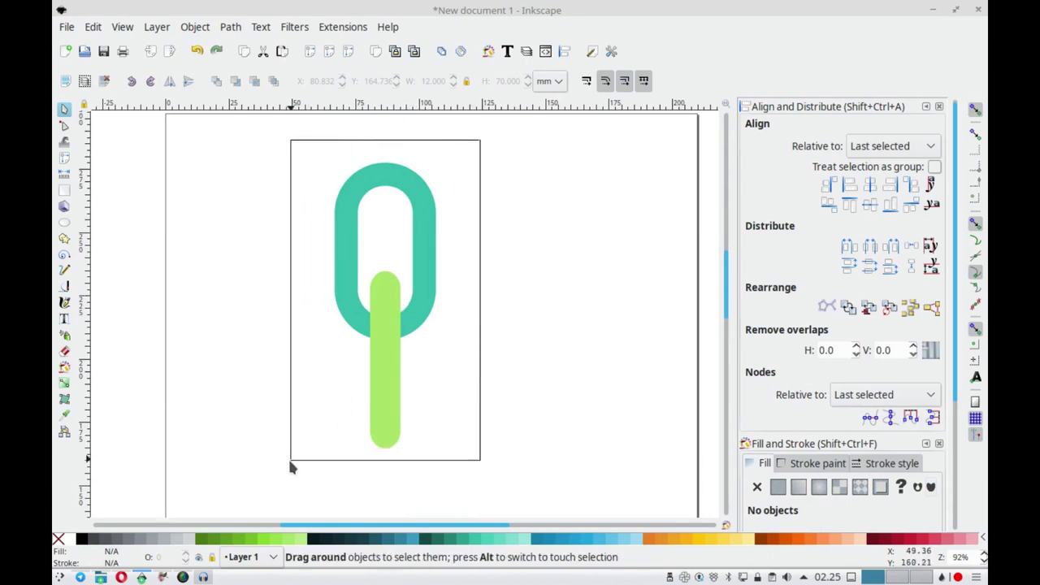
pyautogui.click(455, 541)
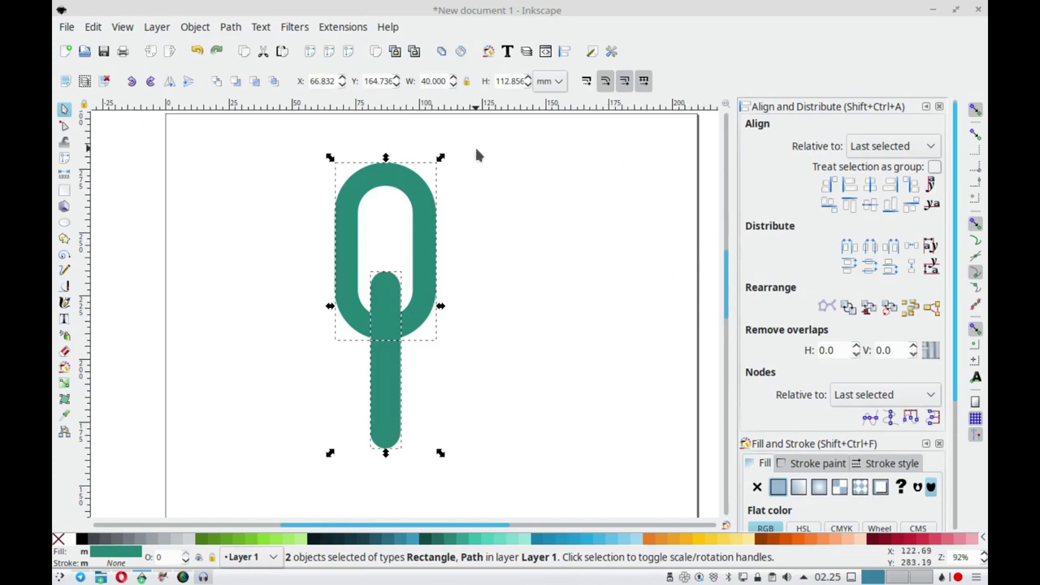
pyautogui.moveTo(477, 155); pyautogui.dragTo(281, 458)
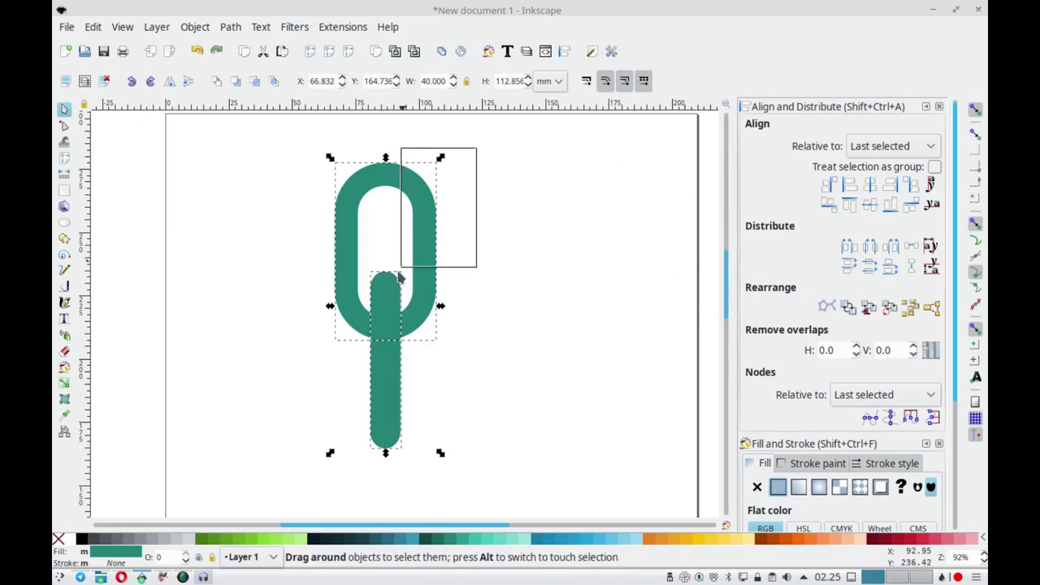
pyautogui.click(230, 27)
pyautogui.click(273, 135)
# Move the merged link shape to the left, undoing an uneven resize
pyautogui.click(476, 211)
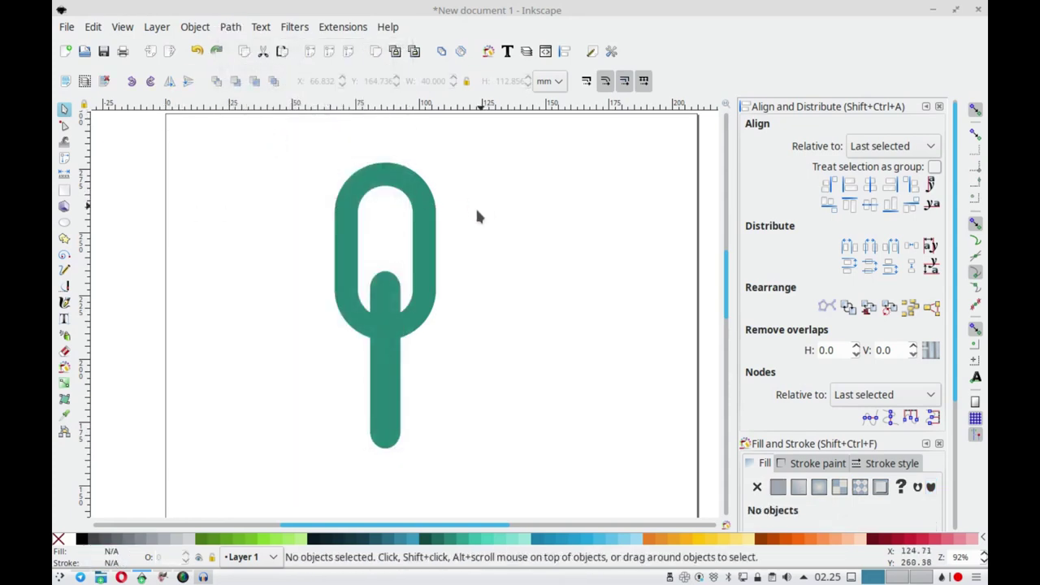
pyautogui.moveTo(440, 246); pyautogui.dragTo(285, 247)
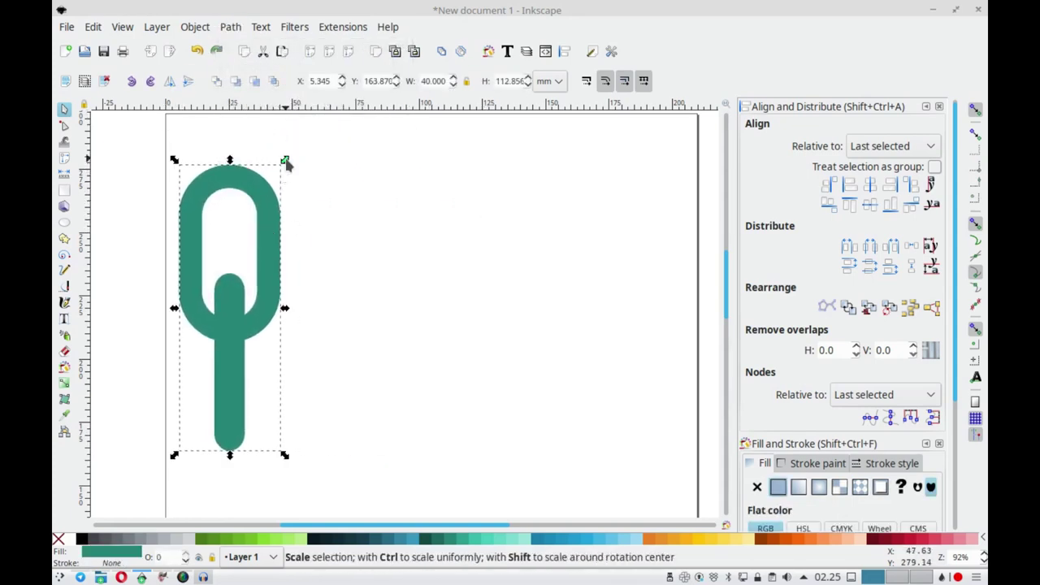
pyautogui.moveTo(285, 160); pyautogui.dragTo(277, 211)
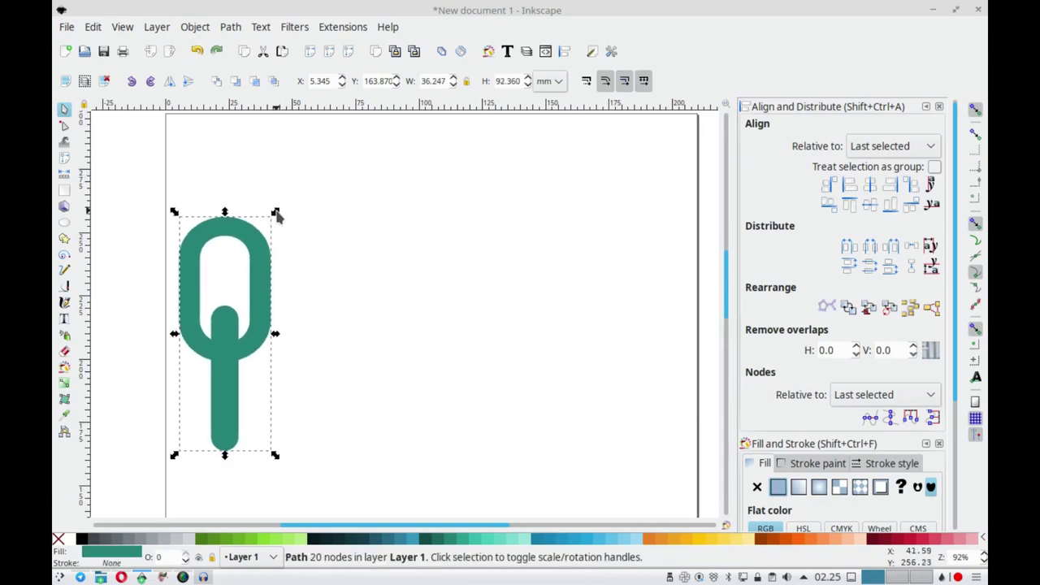
pyautogui.hotkey('ctrl', 'z')
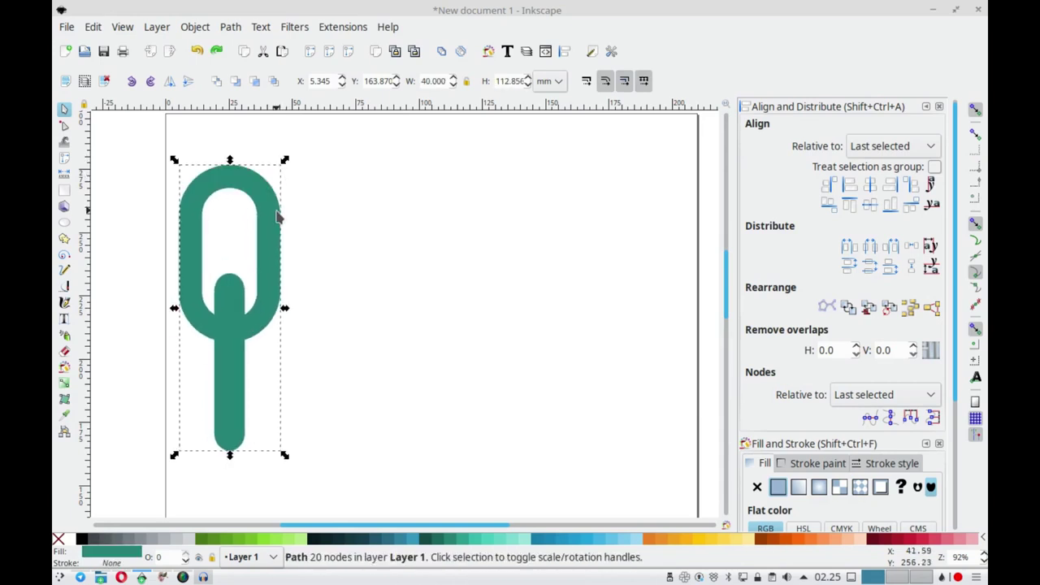
# Lock proportions and scale the link to 10 mm wide by 28.214 mm tall
pyautogui.click(465, 81)
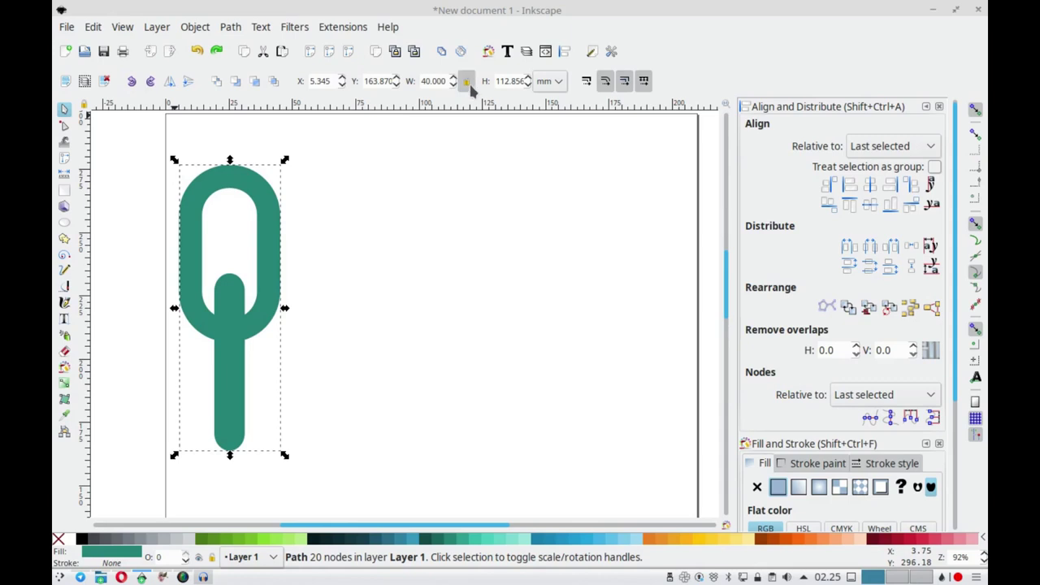
pyautogui.doubleClick(439, 80)
pyautogui.press('BackSpace')
pyautogui.press('BackSpace')
pyautogui.write('0')
pyautogui.press('Return')
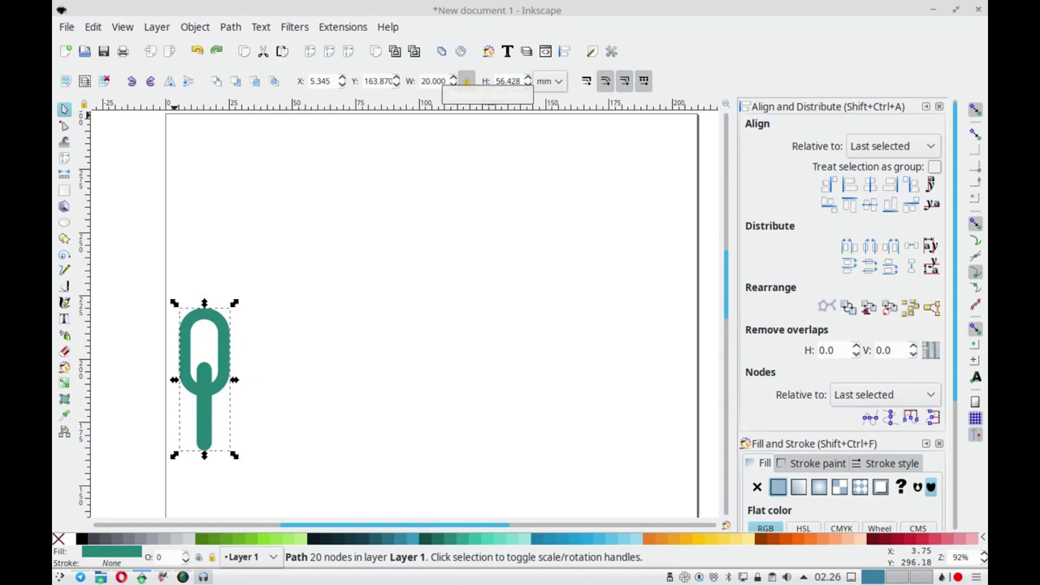
pyautogui.doubleClick(423, 81)
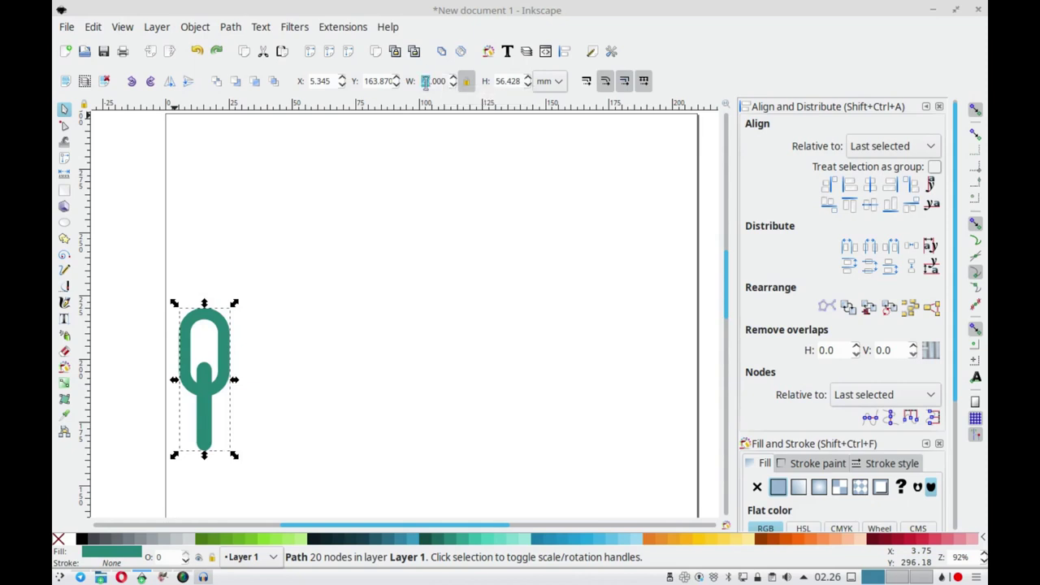
pyautogui.tripleClick(424, 81)
pyautogui.write('10')
pyautogui.press('Return')
pyautogui.click(258, 163)
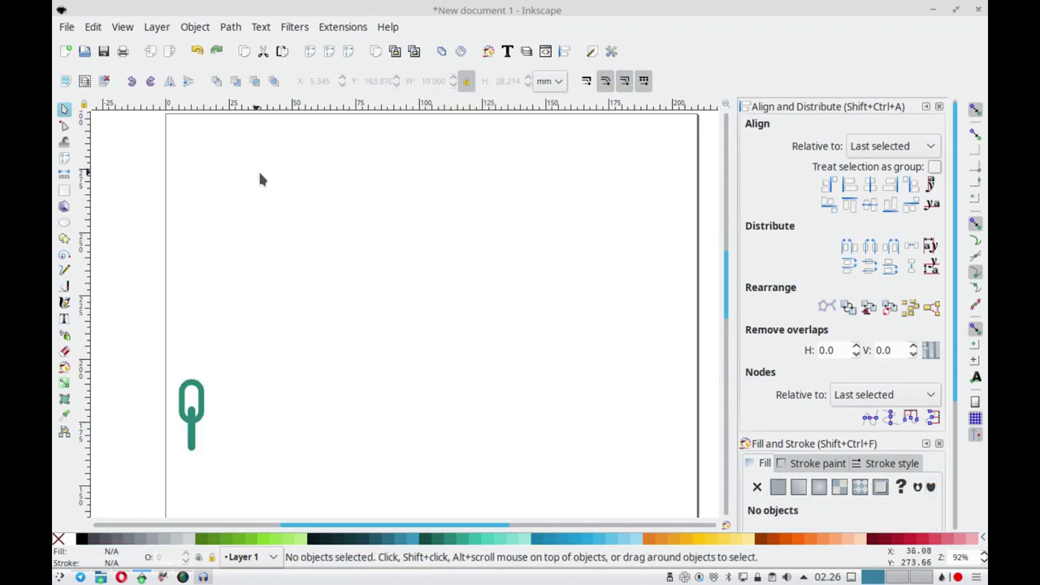
# Draw a curved half-lens leaf shape, 36.676 × 103.922 mm, beside the small link with the Bezier tool
pyautogui.scroll(-2, 216, 314)
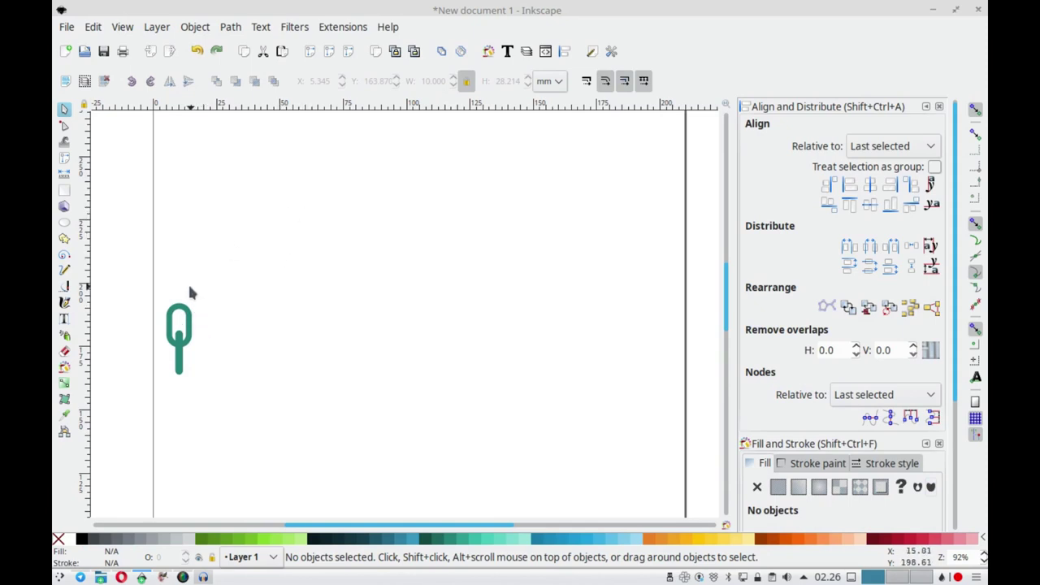
pyautogui.moveTo(137, 270); pyautogui.dragTo(214, 381)
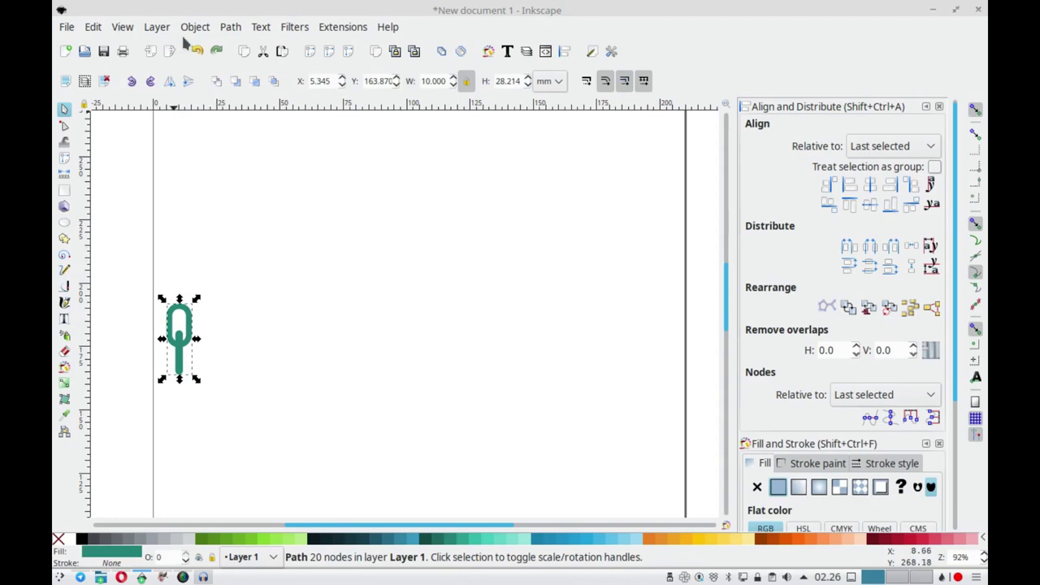
pyautogui.click(64, 286)
pyautogui.click(368, 161)
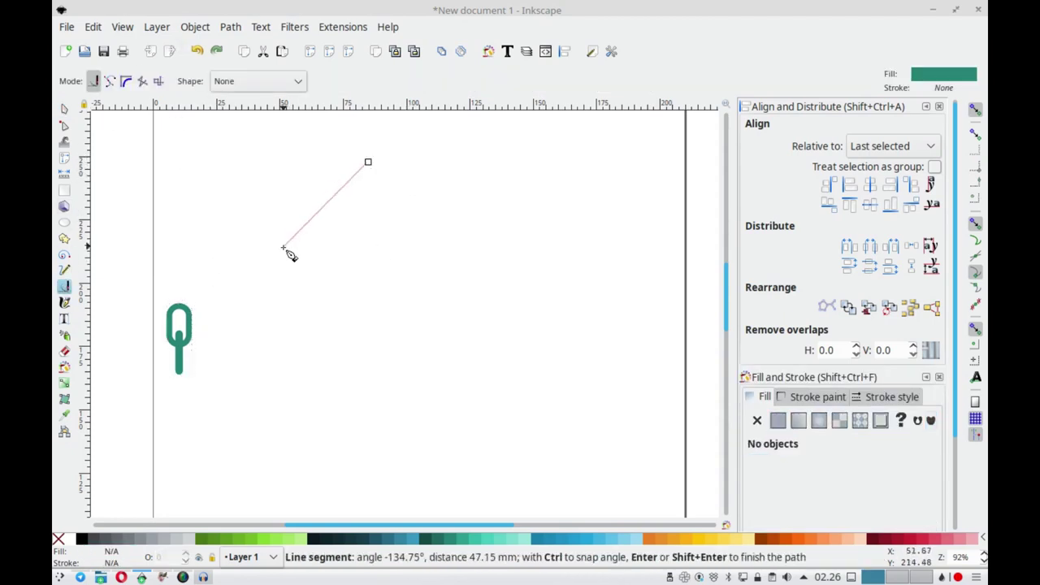
pyautogui.moveTo(275, 239); pyautogui.dragTo(278, 369)
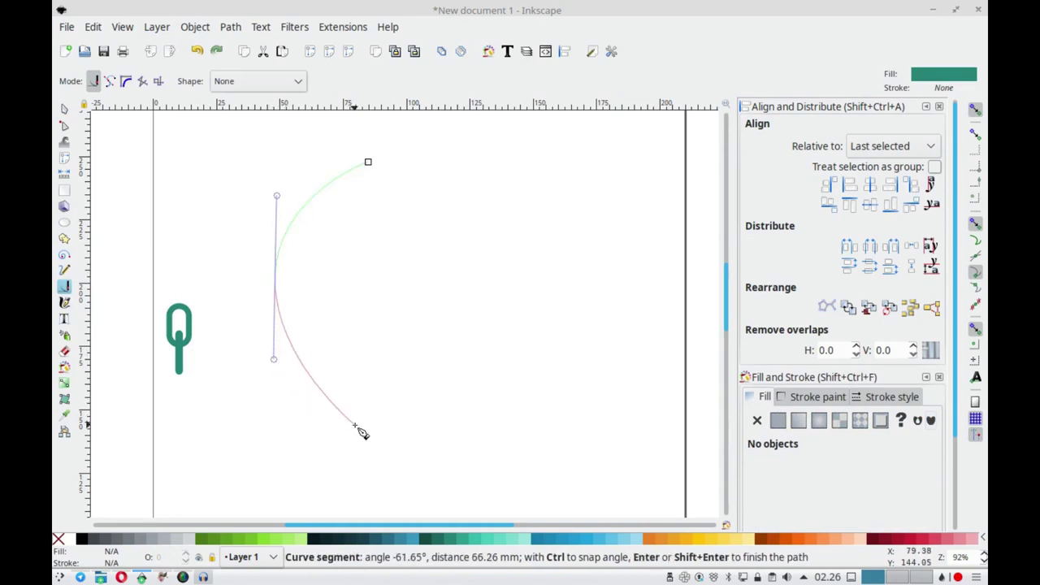
pyautogui.moveTo(358, 428); pyautogui.dragTo(402, 439)
pyautogui.press('Return')
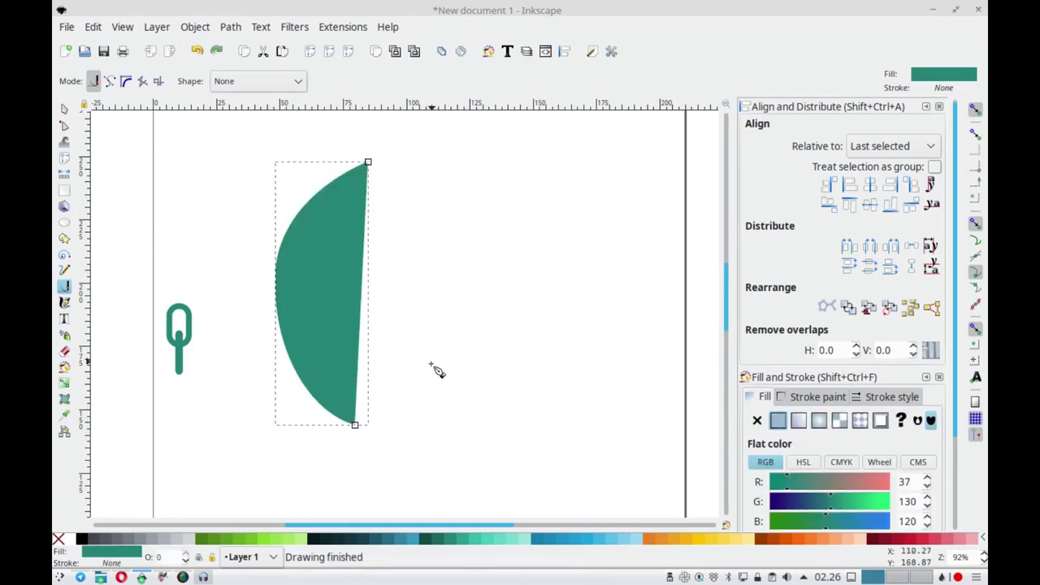
pyautogui.click(64, 108)
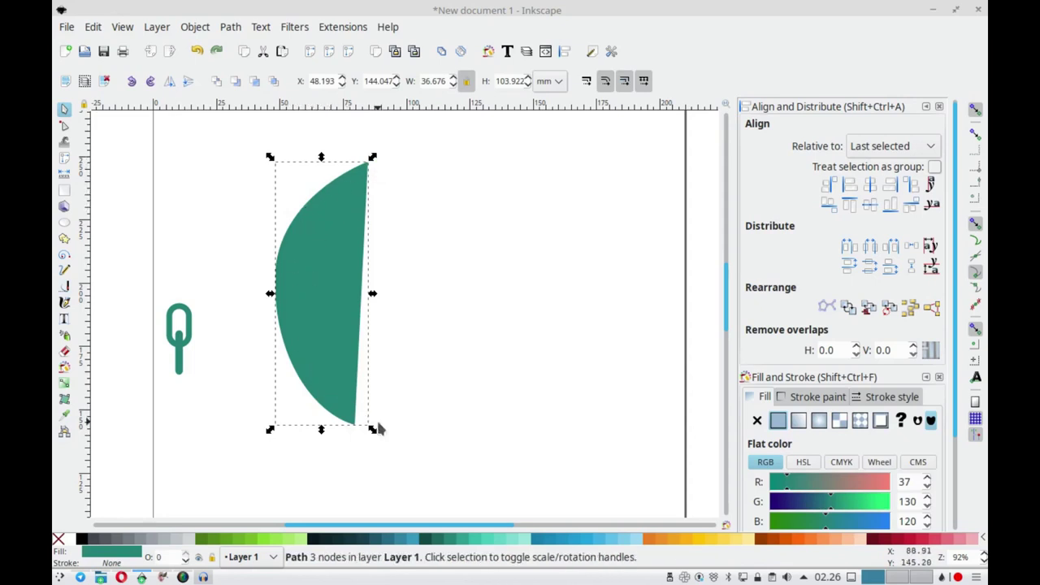
# Add a Pattern Along Path effect to the half-circle via the Path Effects panel
pyautogui.click(231, 27)
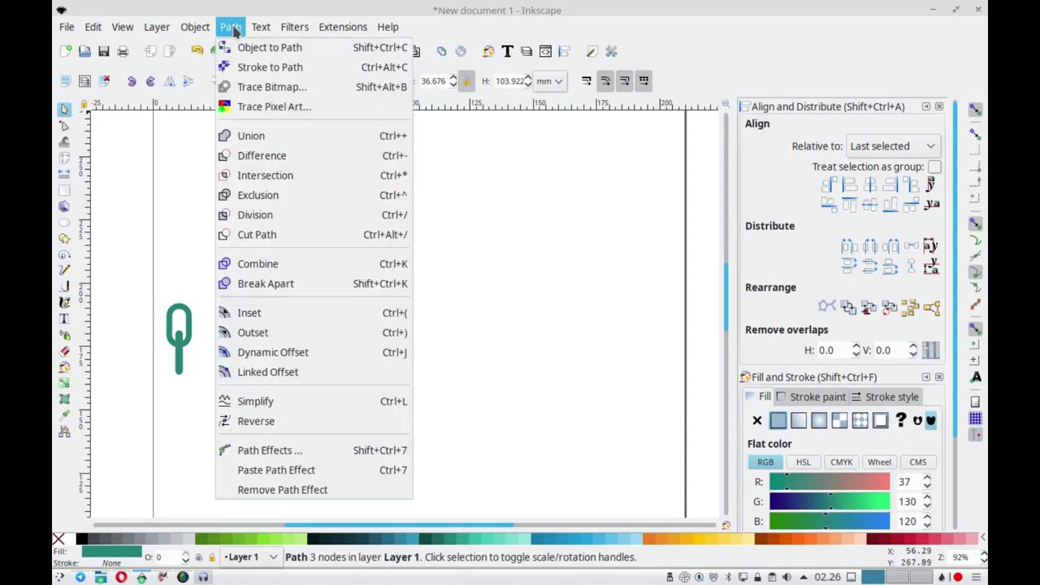
pyautogui.click(268, 450)
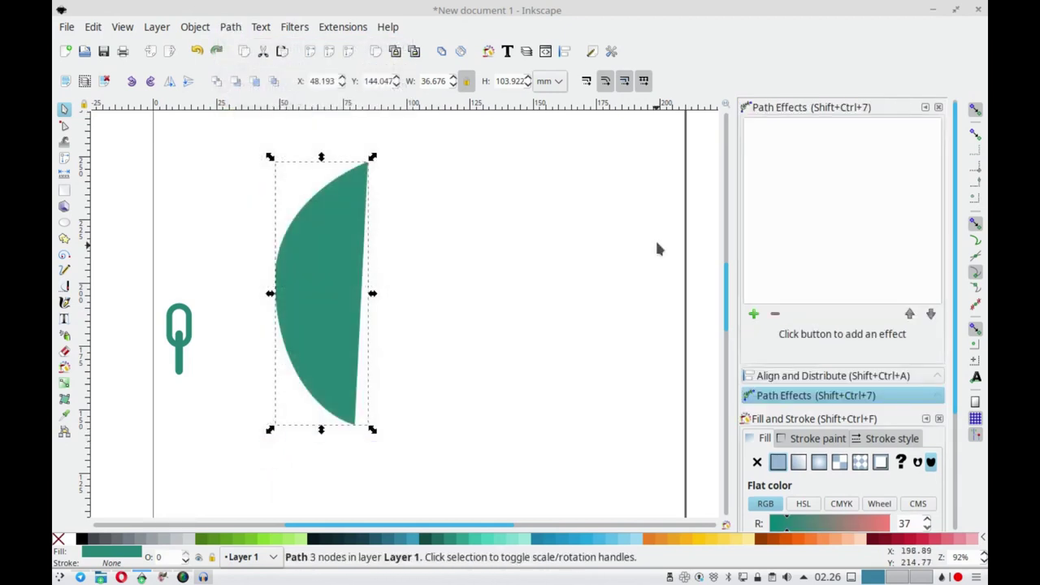
pyautogui.click(753, 317)
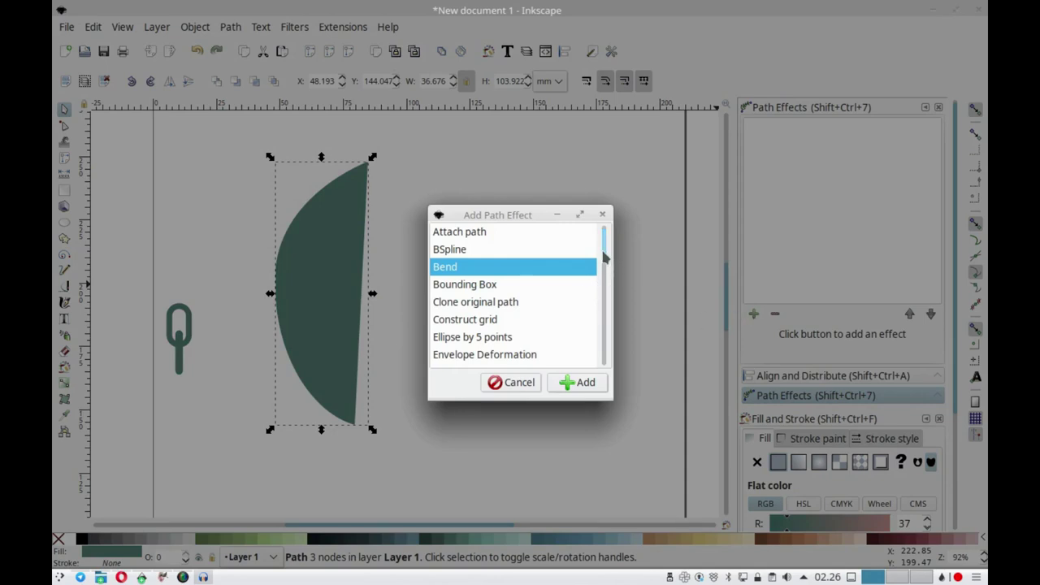
pyautogui.moveTo(604, 253); pyautogui.dragTo(600, 309)
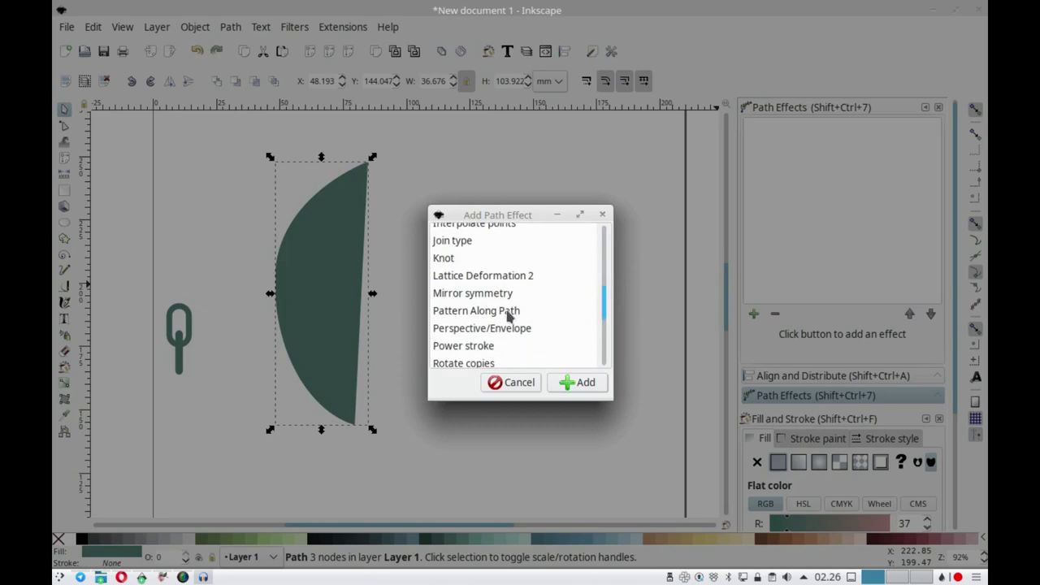
pyautogui.click(508, 314)
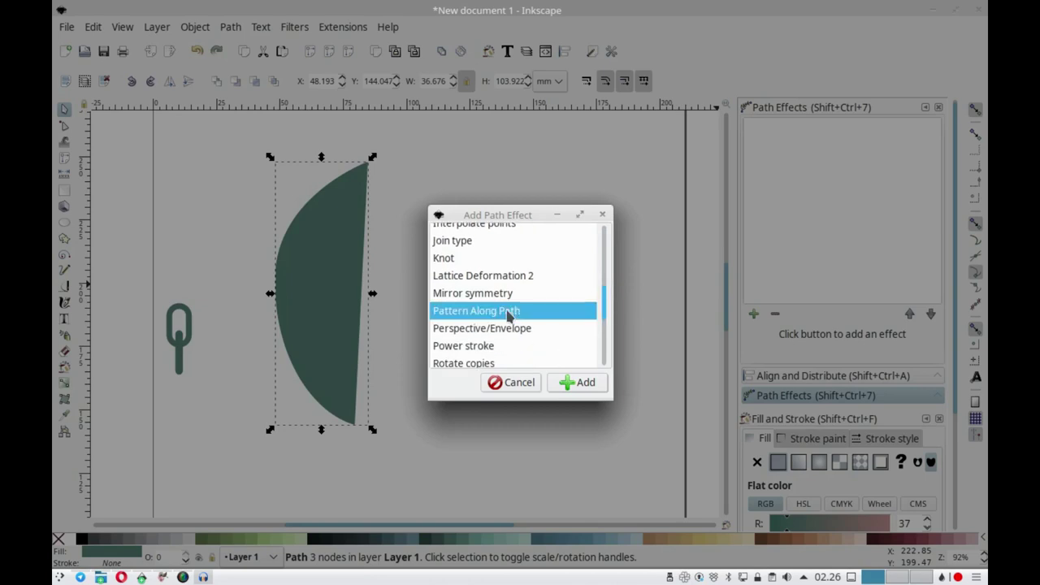
pyautogui.click(568, 387)
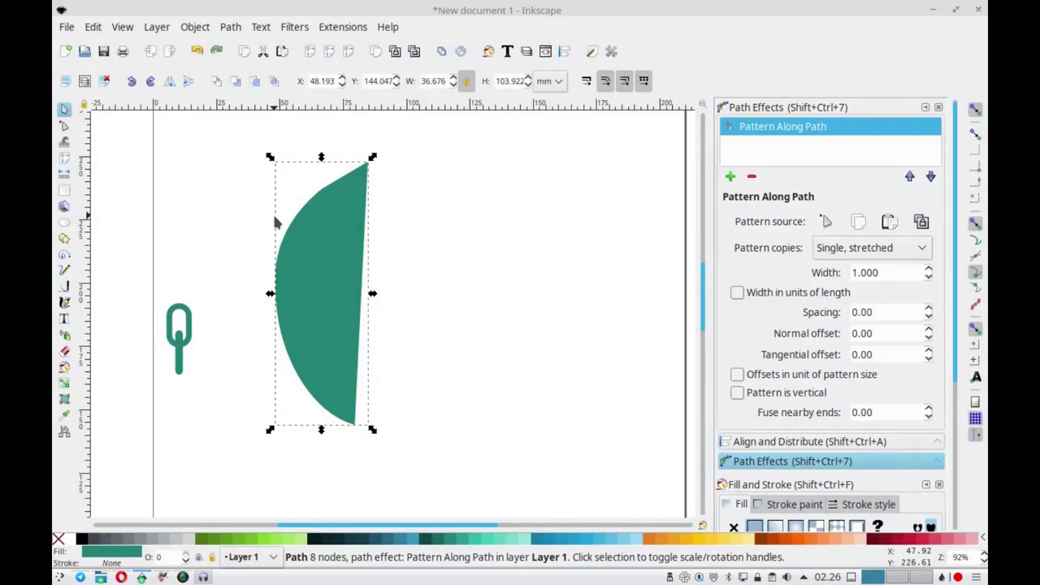
# Copy the small link shape to the clipboard and reselect the half-circle
pyautogui.click(220, 279)
pyautogui.click(189, 323)
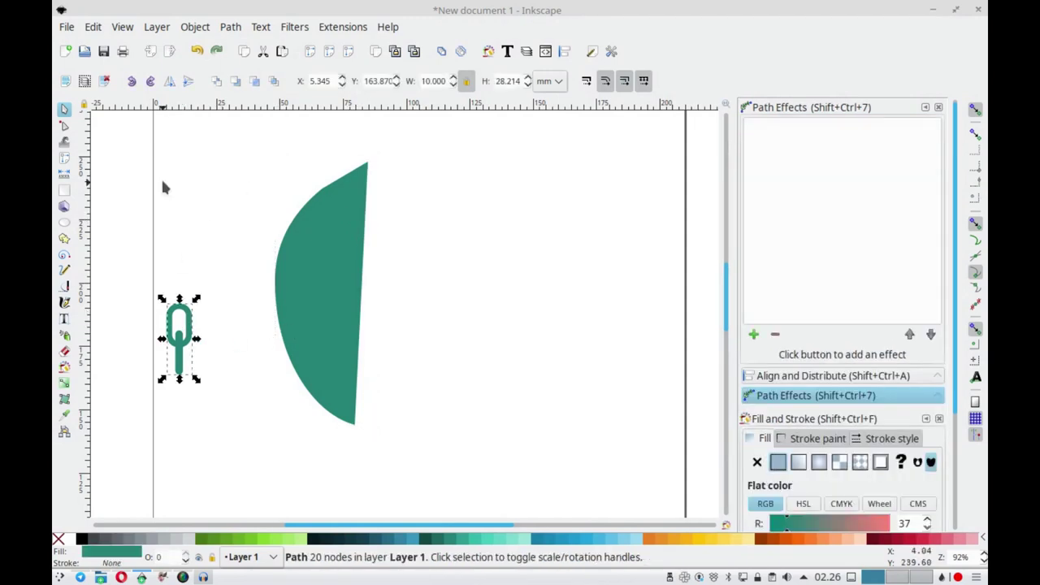
pyautogui.rightClick(170, 325)
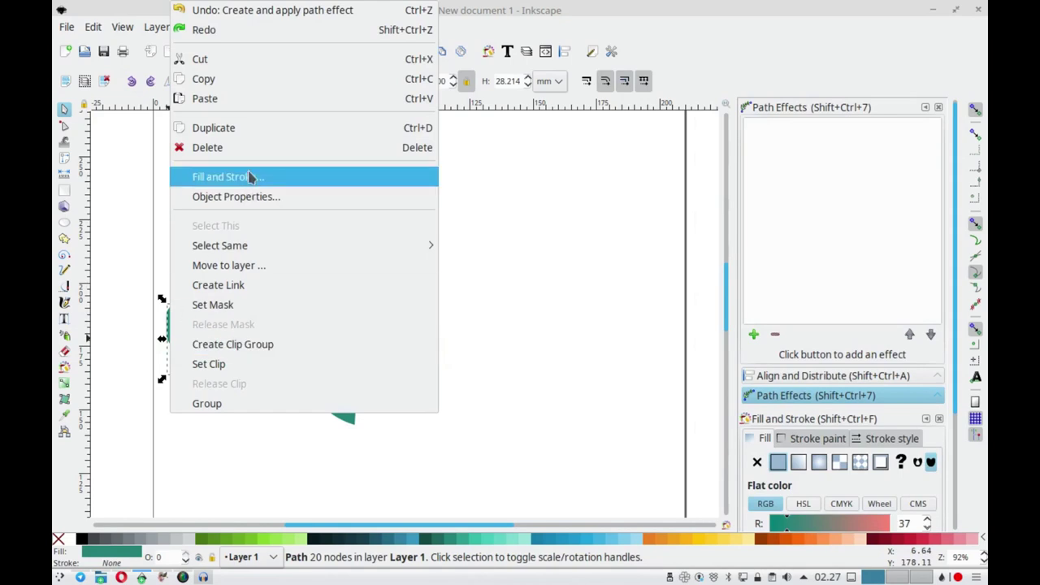
pyautogui.click(263, 78)
pyautogui.click(356, 252)
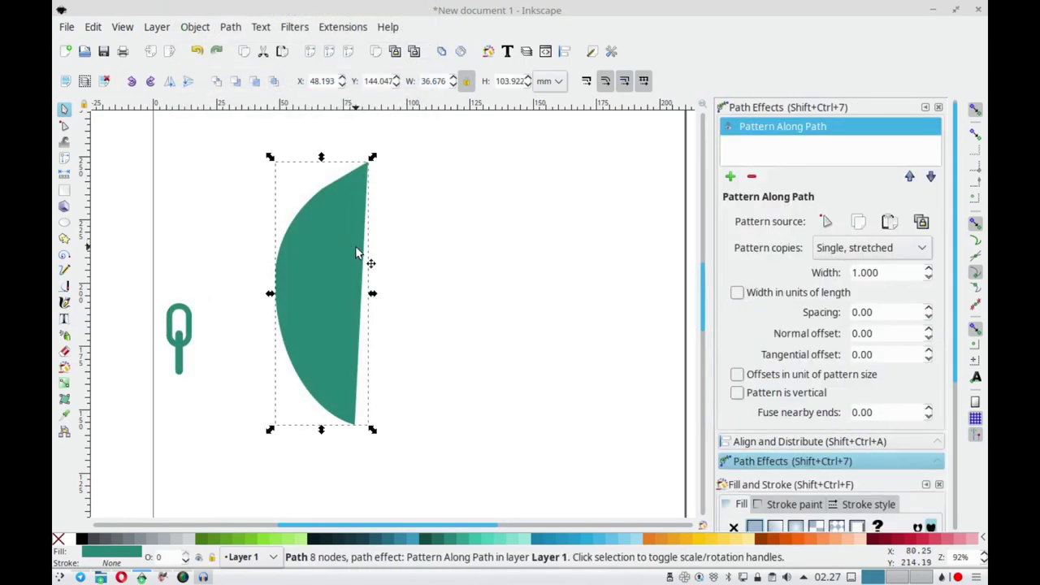
# Use the copied link as a vertical pattern along the curve, with copies set to Repeated, stretched
pyautogui.click(889, 223)
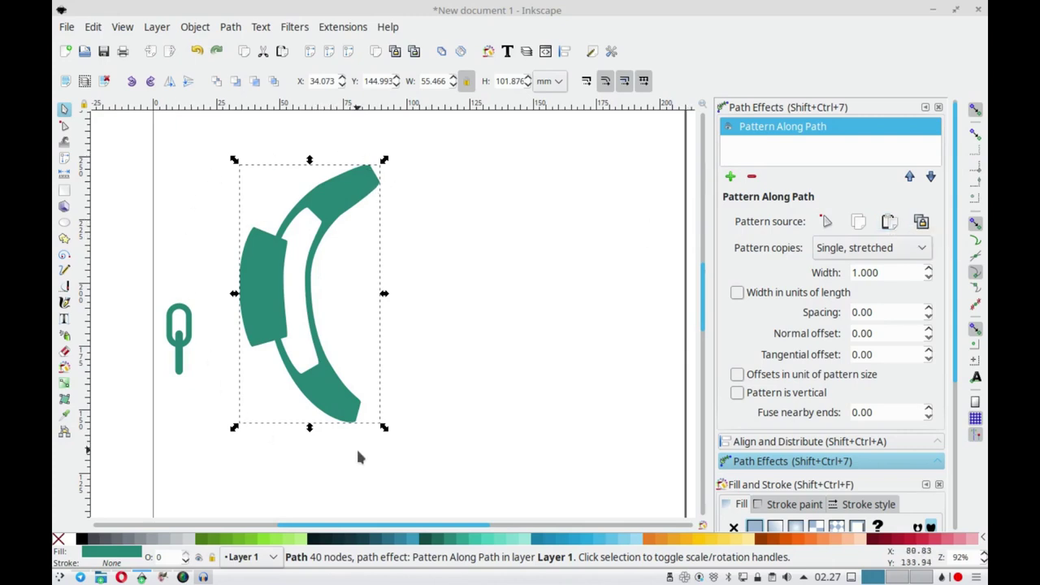
pyautogui.click(737, 393)
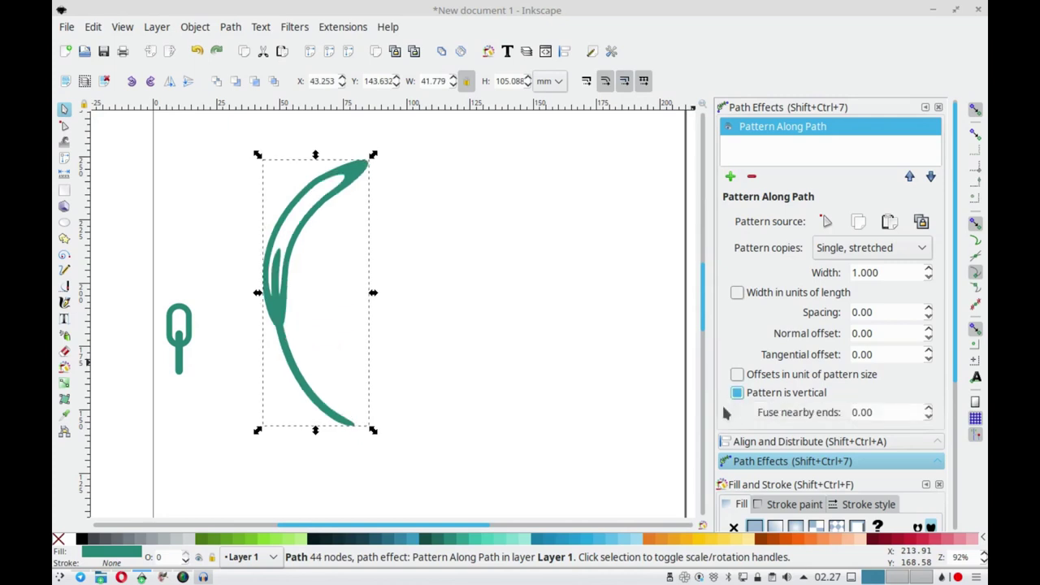
pyautogui.click(865, 254)
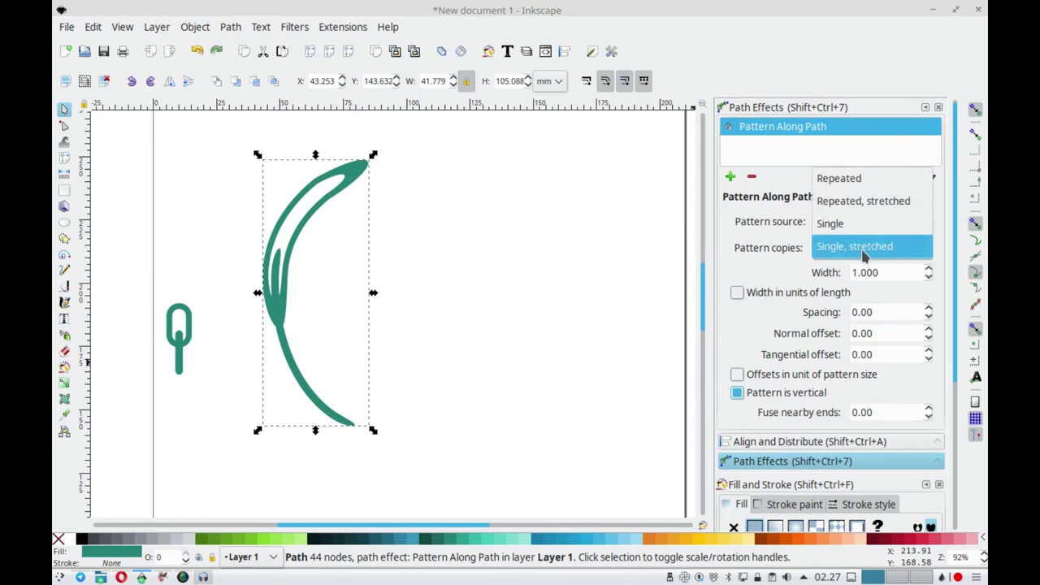
pyautogui.click(855, 203)
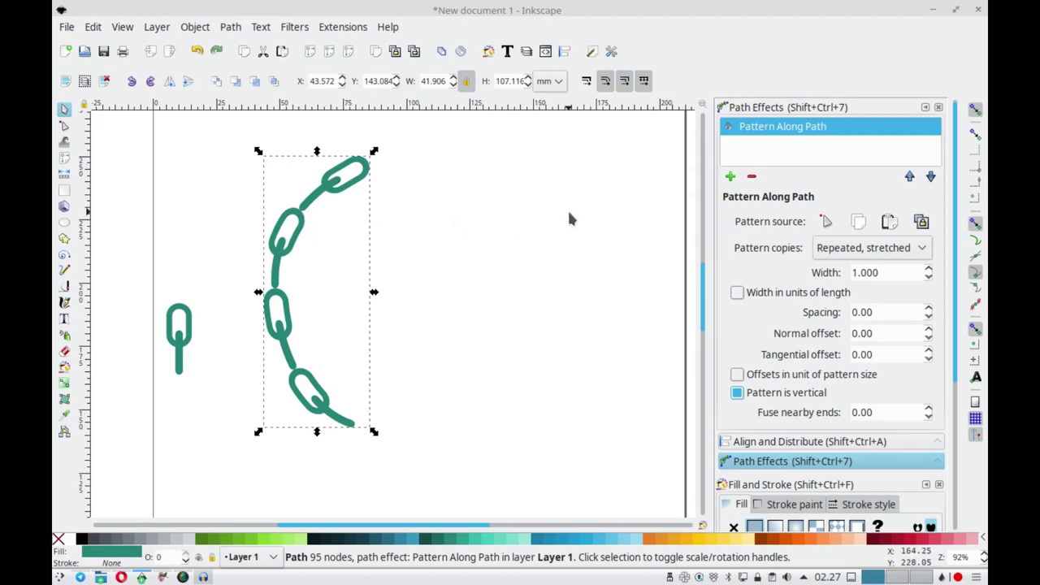
# Change the Pattern Along Path spacing to -7.00 so the teal links overlap
pyautogui.moveTo(884, 311); pyautogui.dragTo(845, 315)
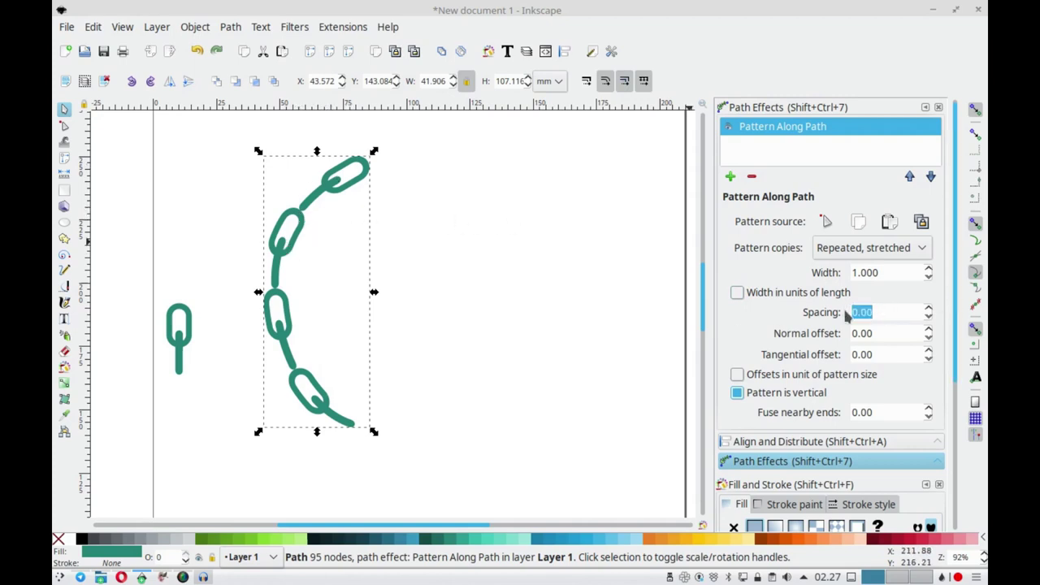
pyautogui.write('-')
pyautogui.press('Return')
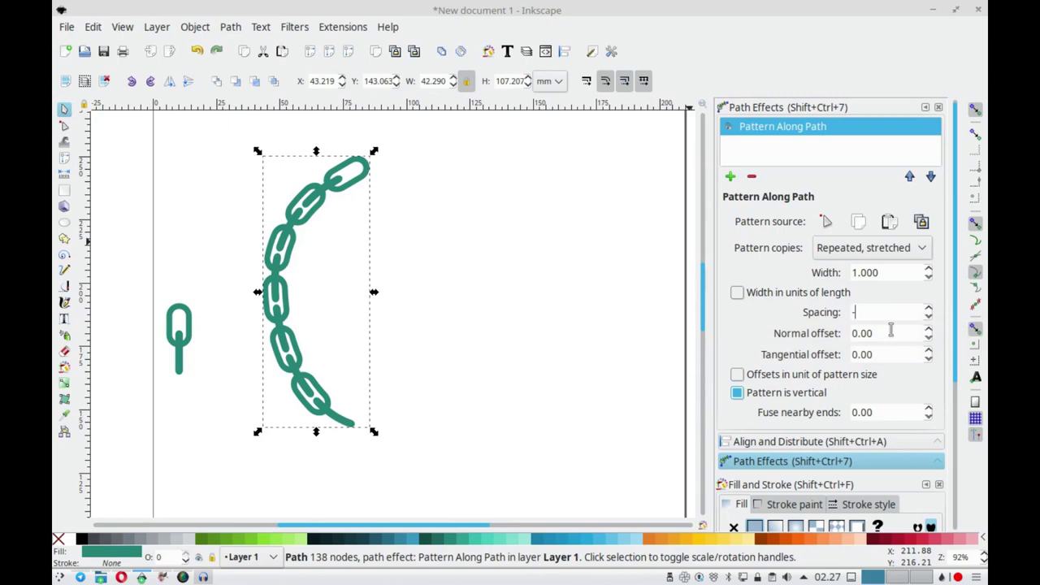
pyautogui.press('Return')
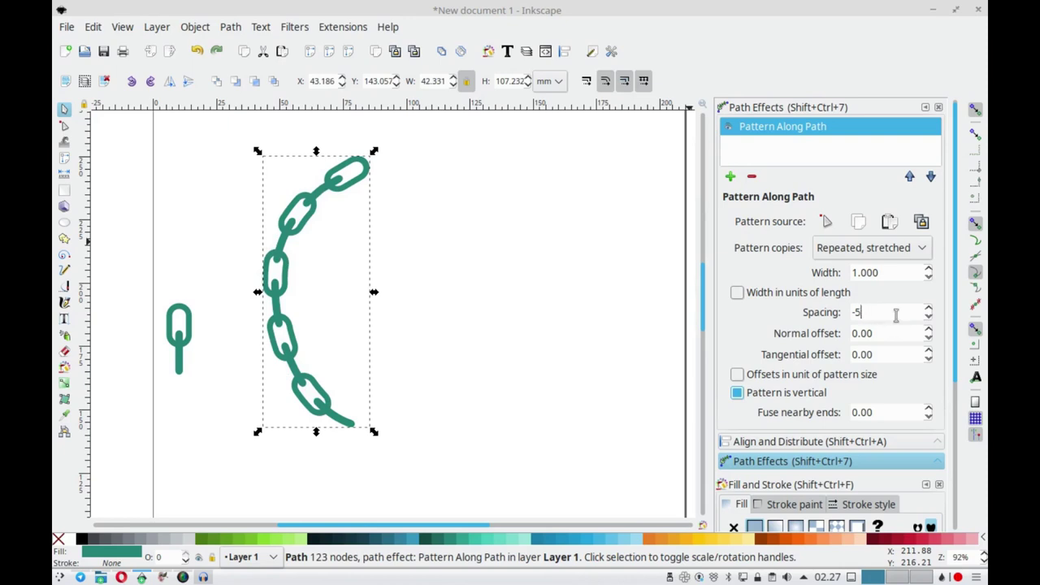
pyautogui.write('7')
pyautogui.press('Return')
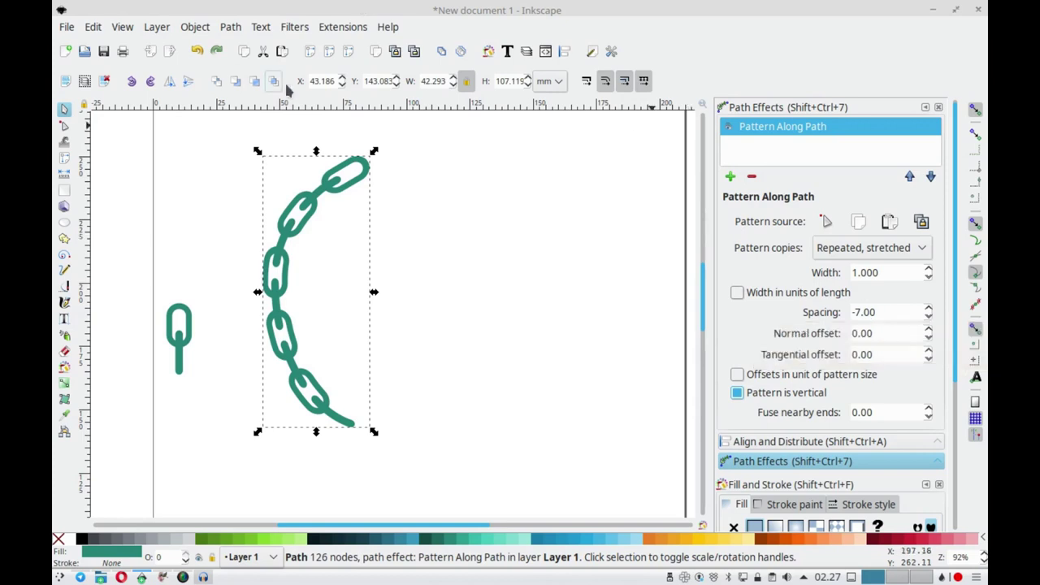
pyautogui.click(426, 207)
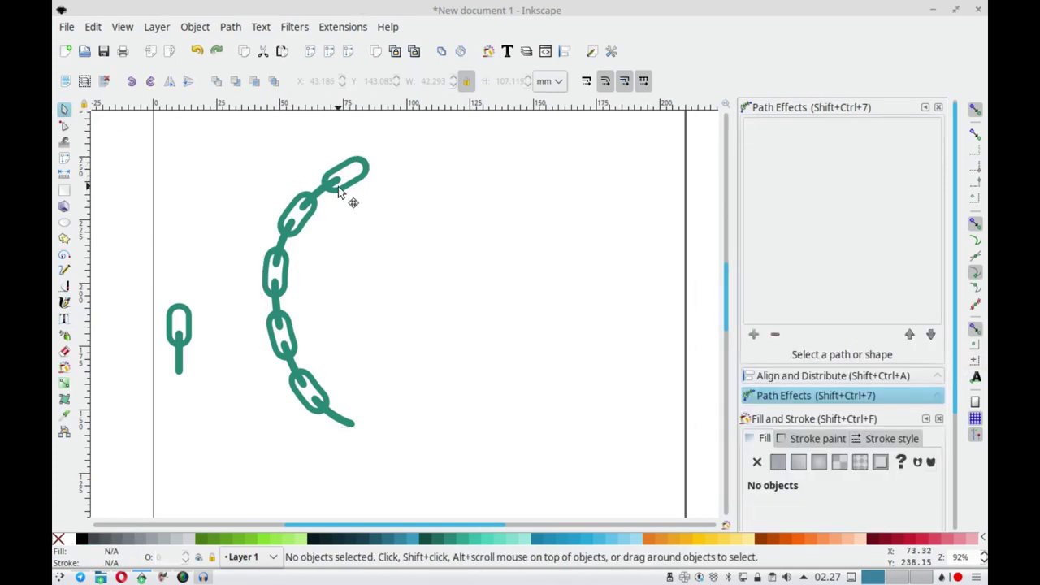
# Shift the chain left, zoom out, and draw a large teal circle to its right
pyautogui.moveTo(349, 197); pyautogui.dragTo(296, 180)
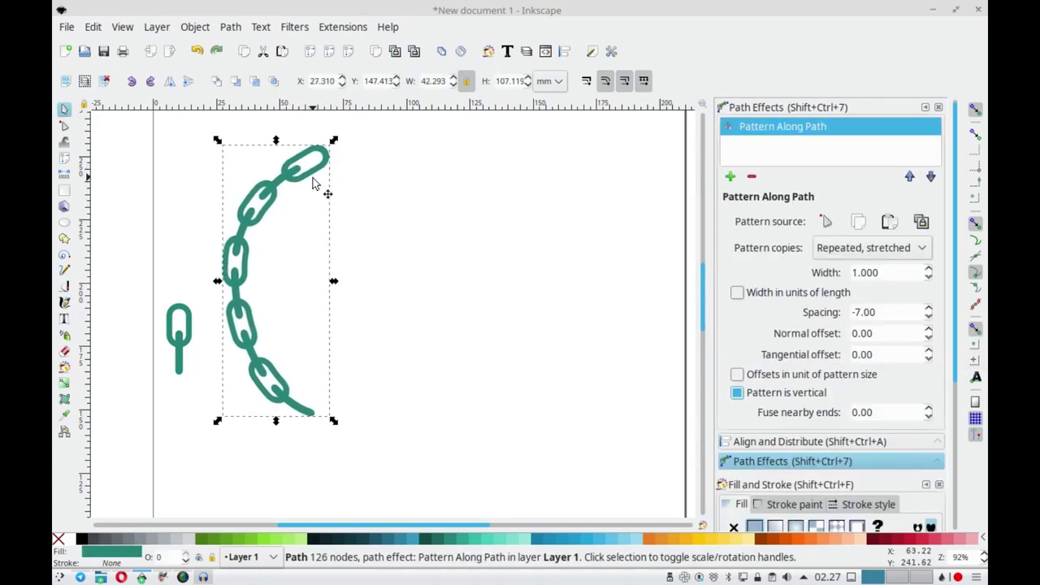
pyautogui.press('-')
pyautogui.press('-')
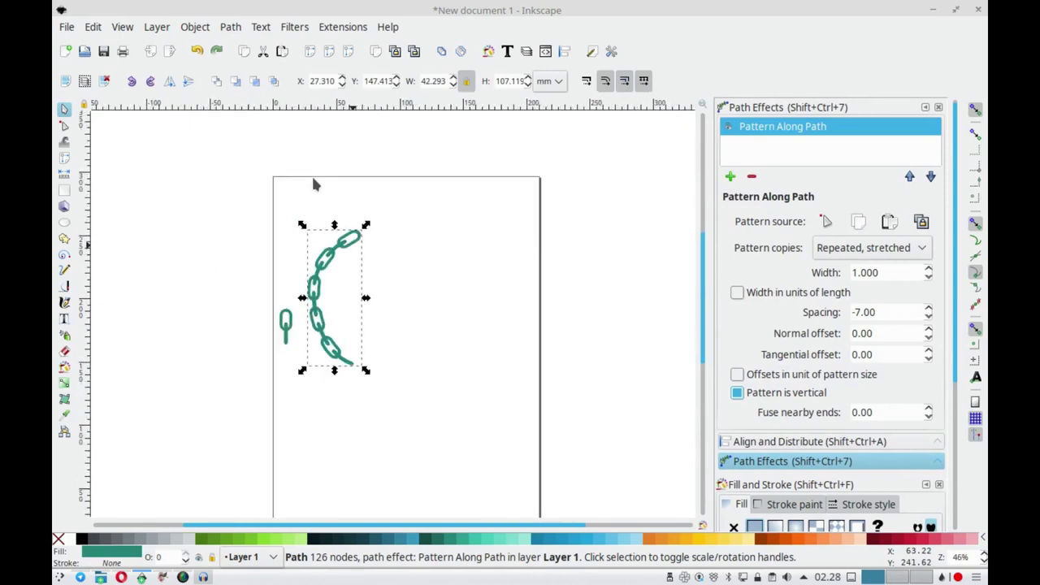
pyautogui.click(64, 222)
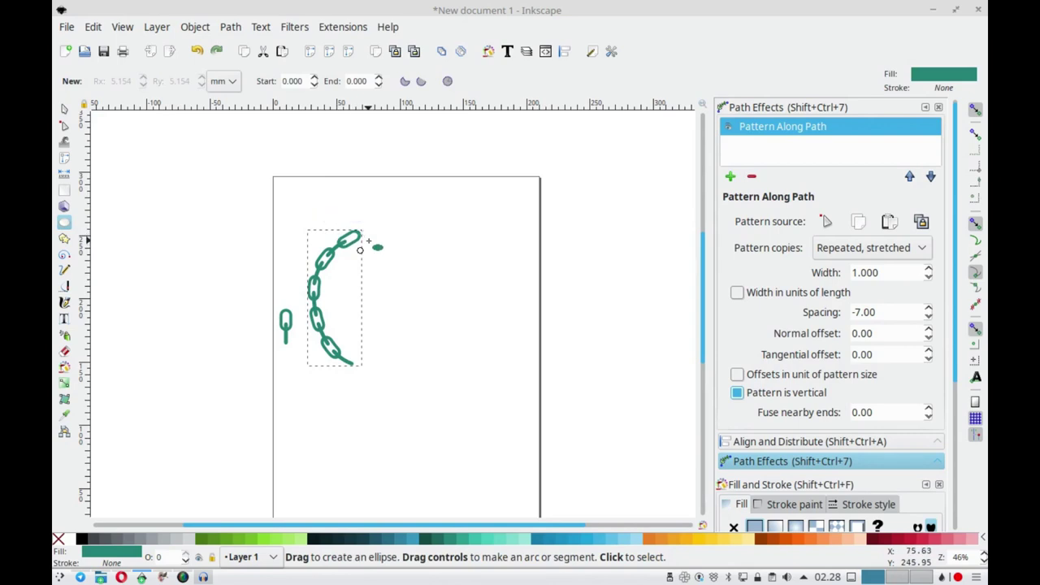
pyautogui.moveTo(368, 241); pyautogui.dragTo(490, 363)
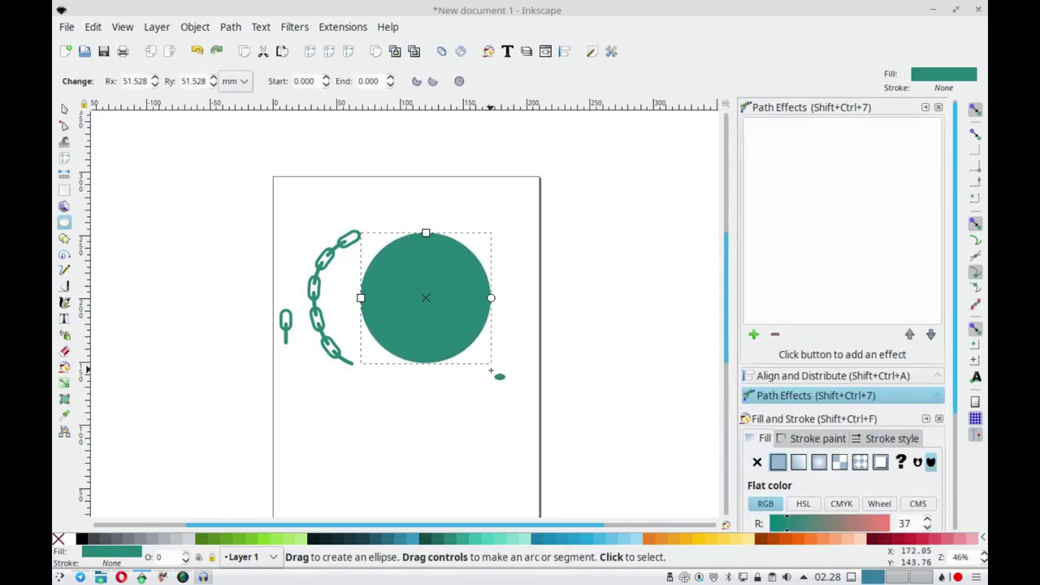
# Convert the circle into a plain path with Object to Path
pyautogui.click(64, 108)
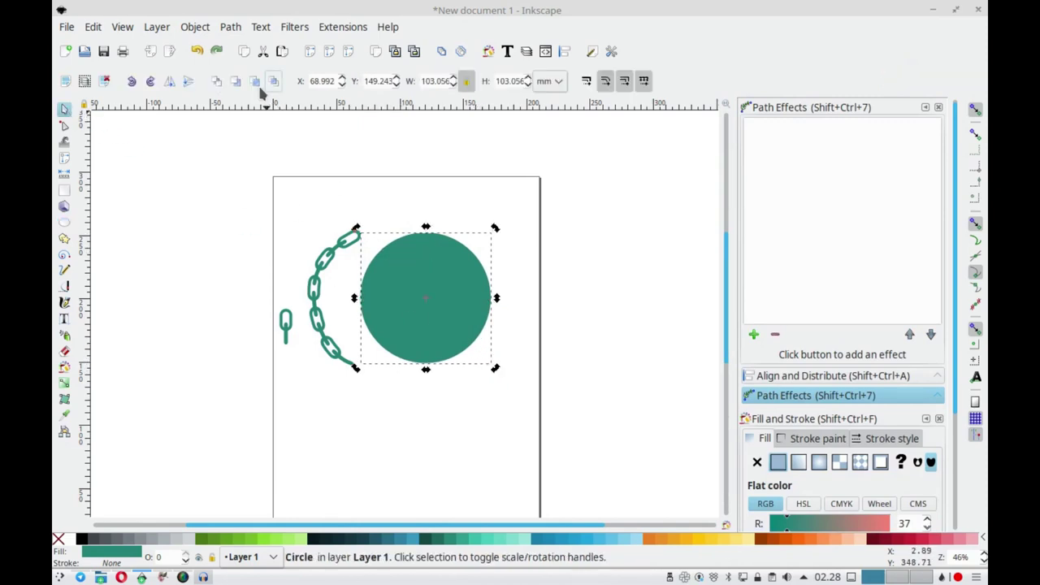
pyautogui.click(230, 27)
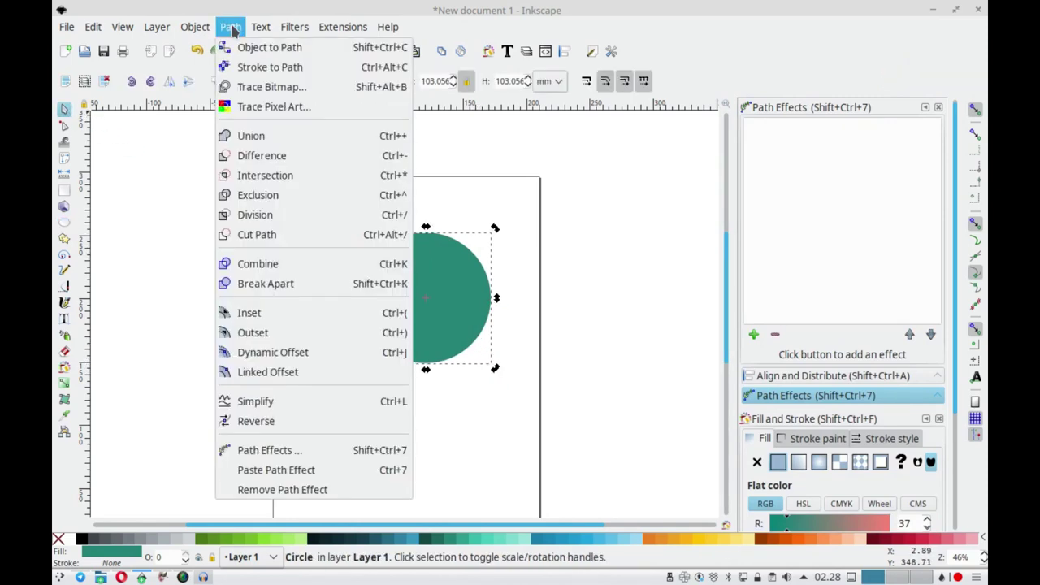
pyautogui.click(243, 47)
pyautogui.click(363, 233)
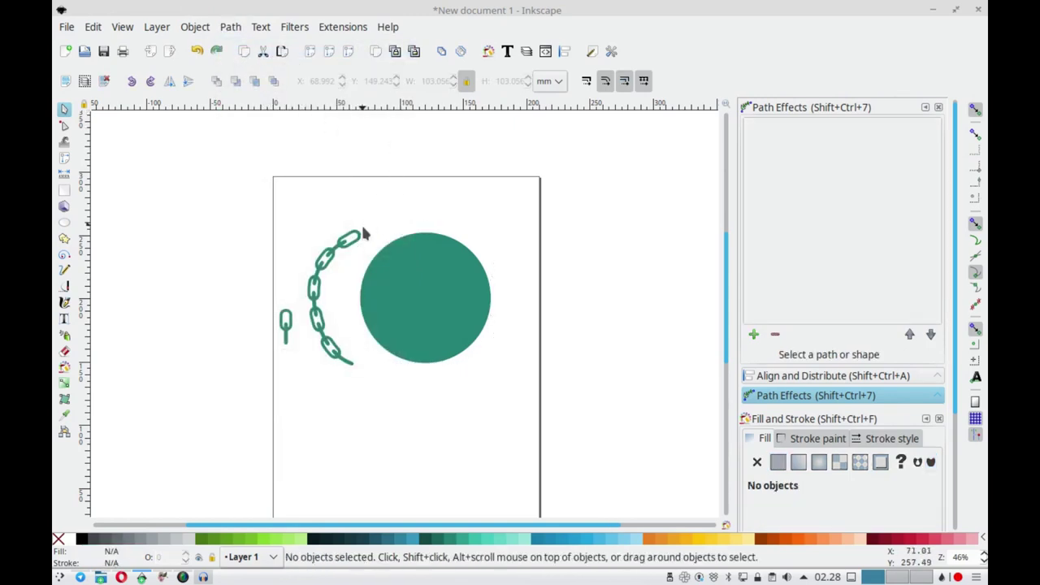
pyautogui.click(412, 249)
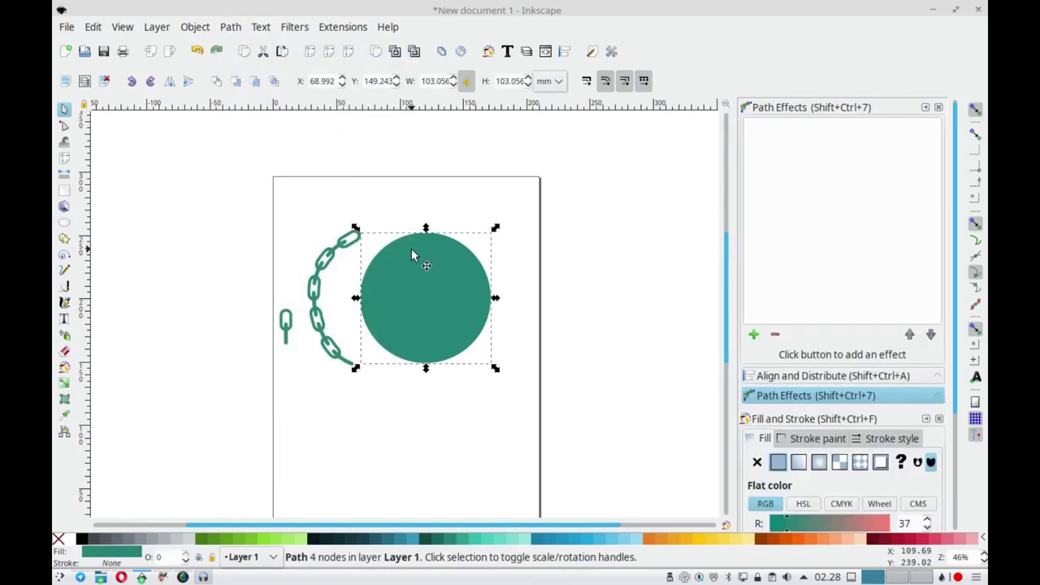
pyautogui.click(345, 255)
# Copy the curved chain and paste its path effect onto the teal circle
pyautogui.moveTo(346, 252); pyautogui.dragTo(177, 242)
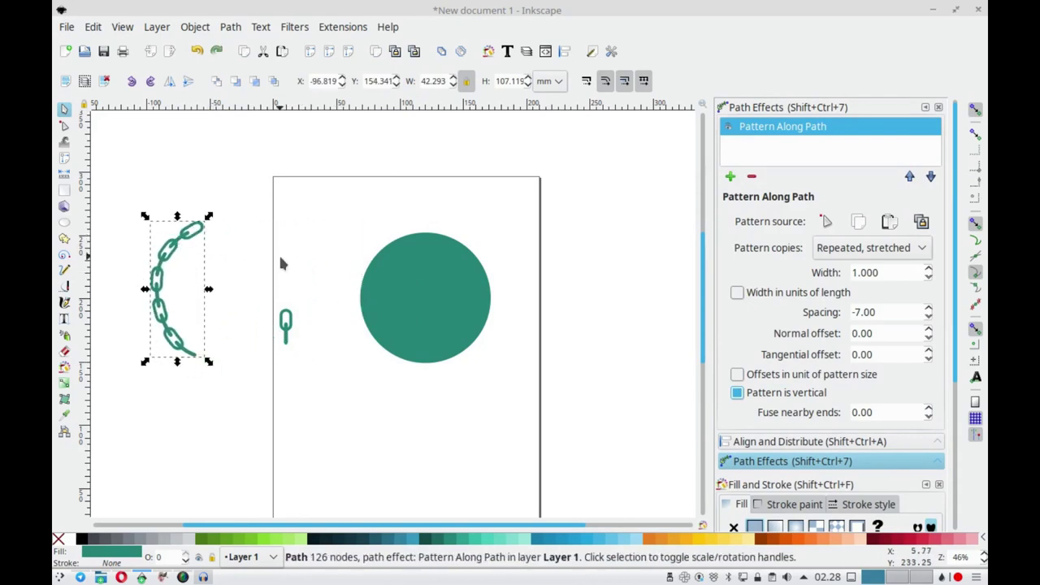
pyautogui.rightClick(185, 235)
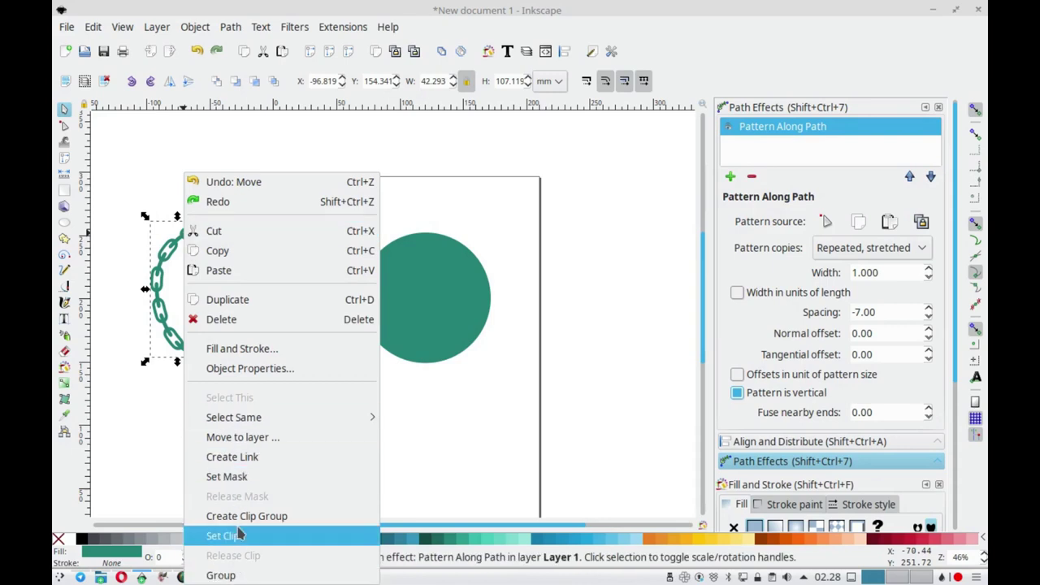
pyautogui.click(248, 254)
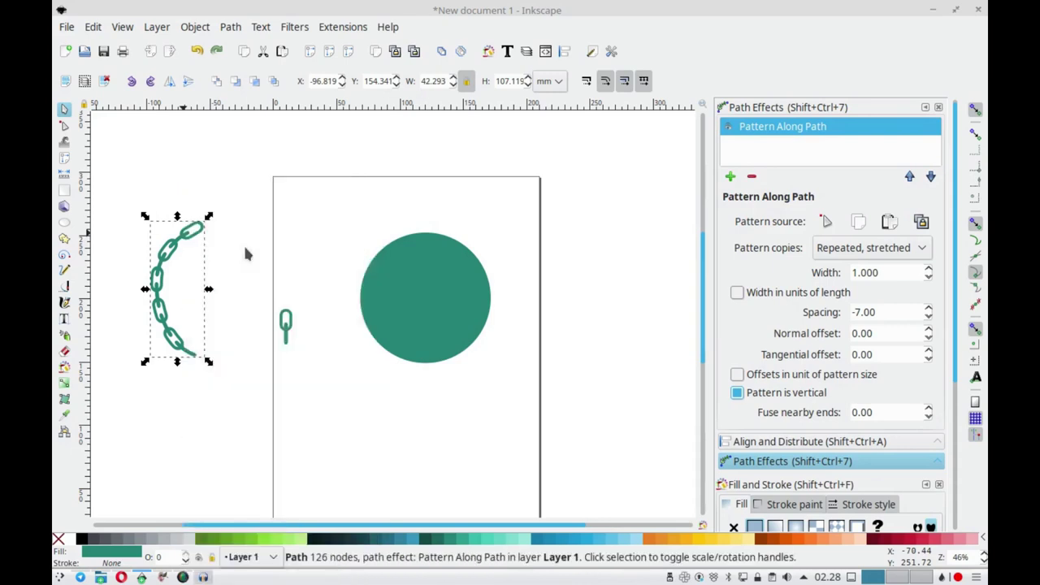
pyautogui.click(409, 269)
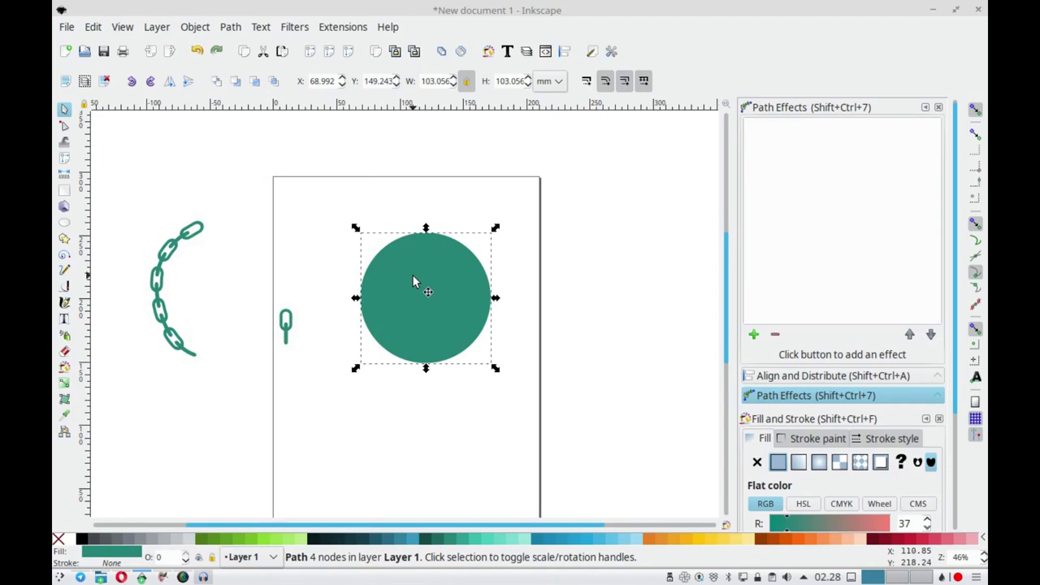
pyautogui.click(231, 27)
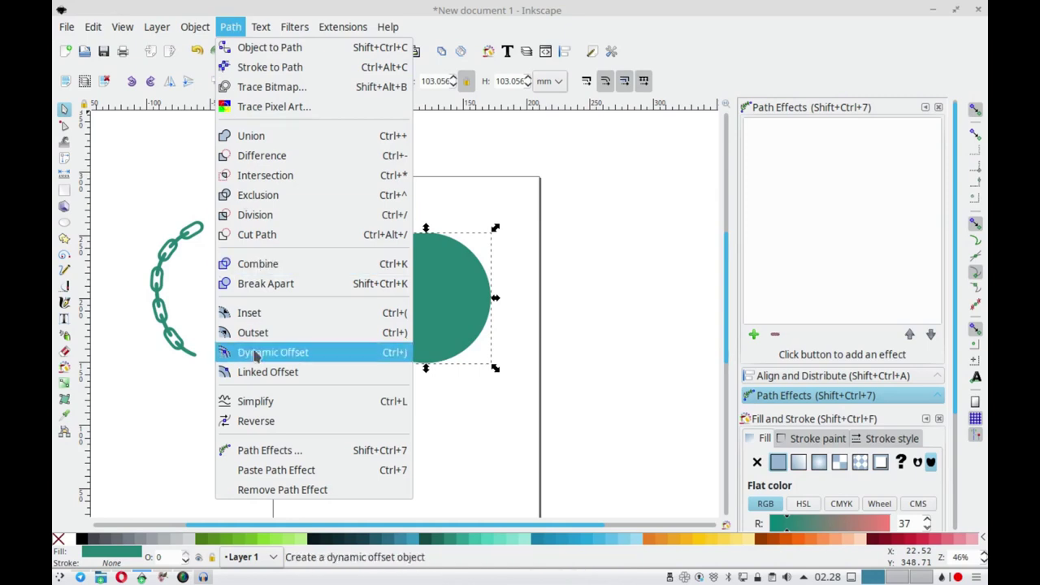
pyautogui.click(277, 472)
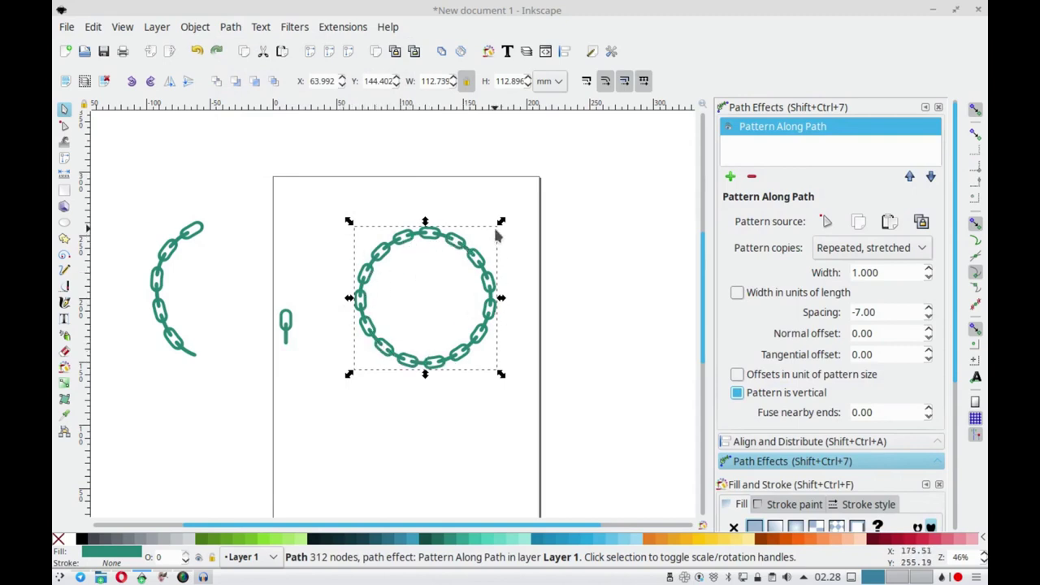
# Deselect the ring and zoom and pan in on the lone chain link
pyautogui.click(570, 233)
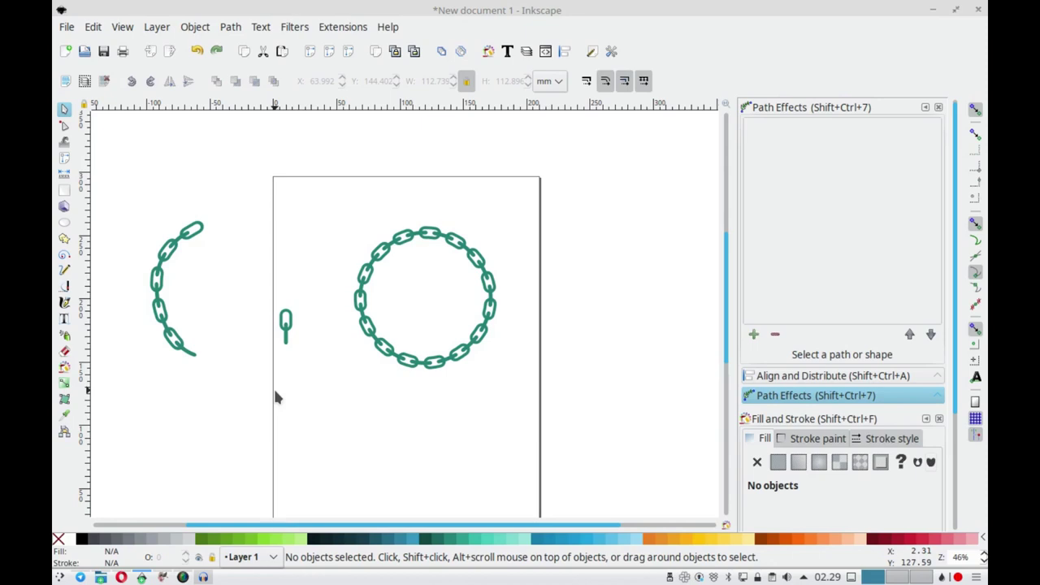
pyautogui.press('+')
pyautogui.press('+')
pyautogui.press('+')
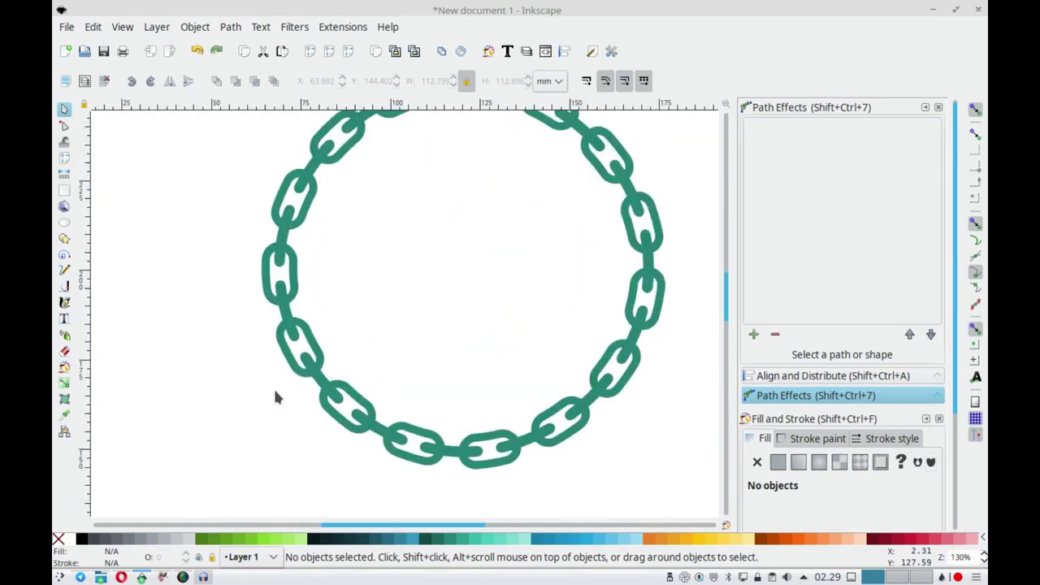
pyautogui.moveTo(206, 319); pyautogui.dragTo(429, 305)
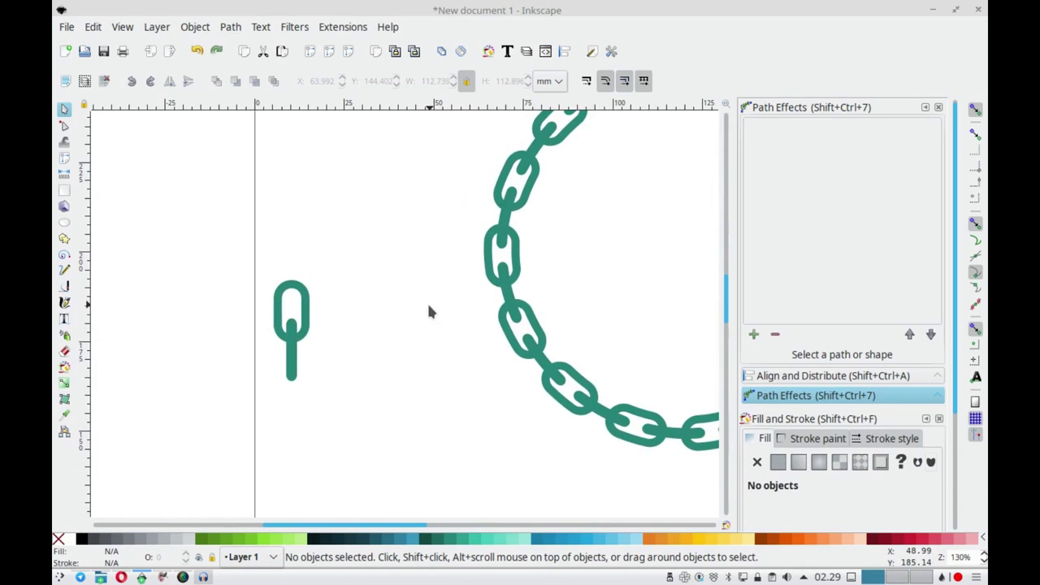
pyautogui.keyDown('ctrl'); pyautogui.scroll(1, 430, 312); pyautogui.keyUp('ctrl')
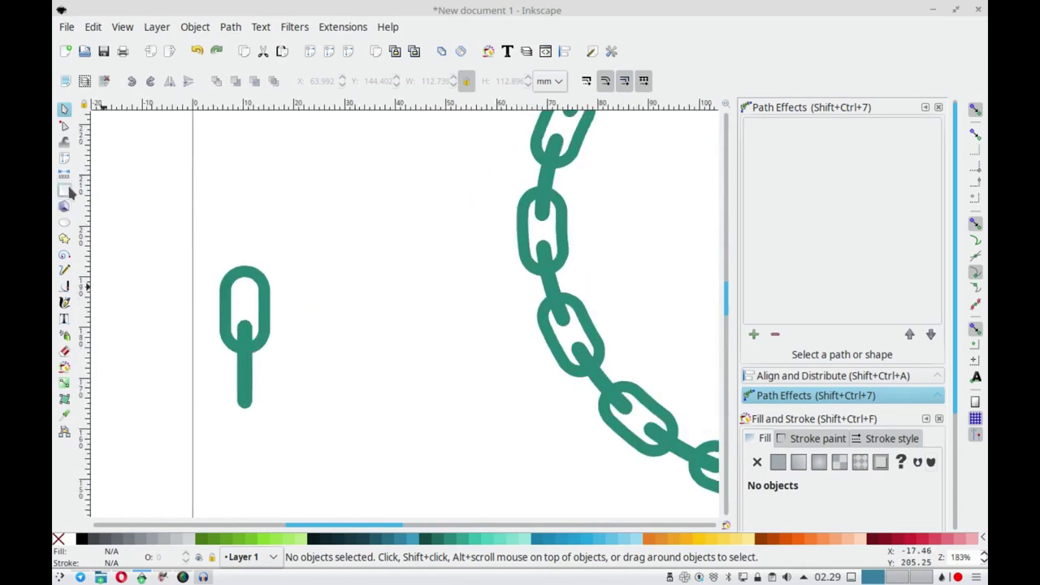
pyautogui.click(65, 189)
# Draw a tall thin sharp-cornered bar beside the link and convert it to a path
pyautogui.moveTo(333, 269)
pyautogui.mouseDown()
pyautogui.moveTo(362, 382)
pyautogui.moveTo(350, 406)
pyautogui.mouseUp()
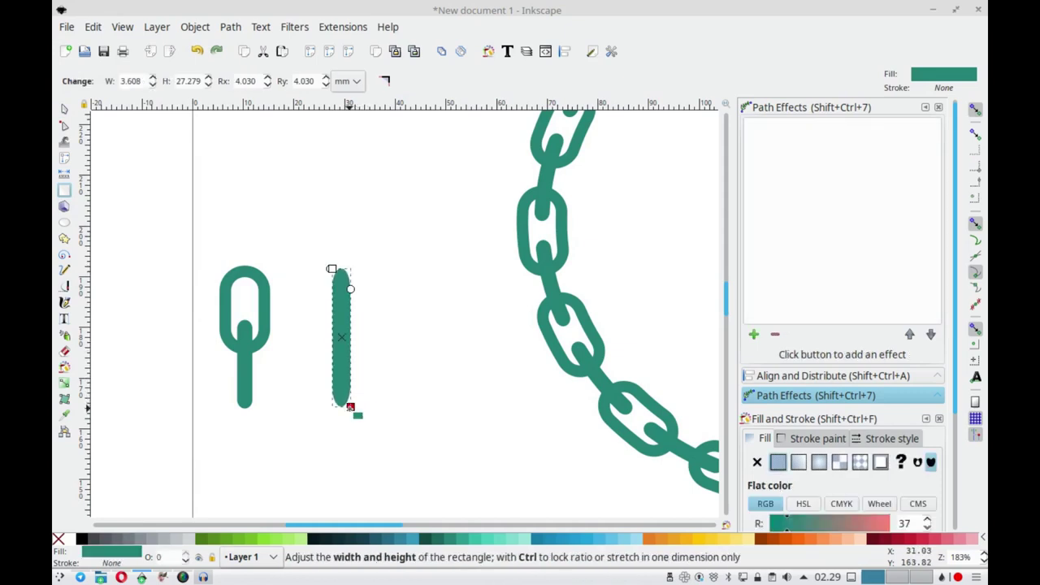
pyautogui.click(385, 81)
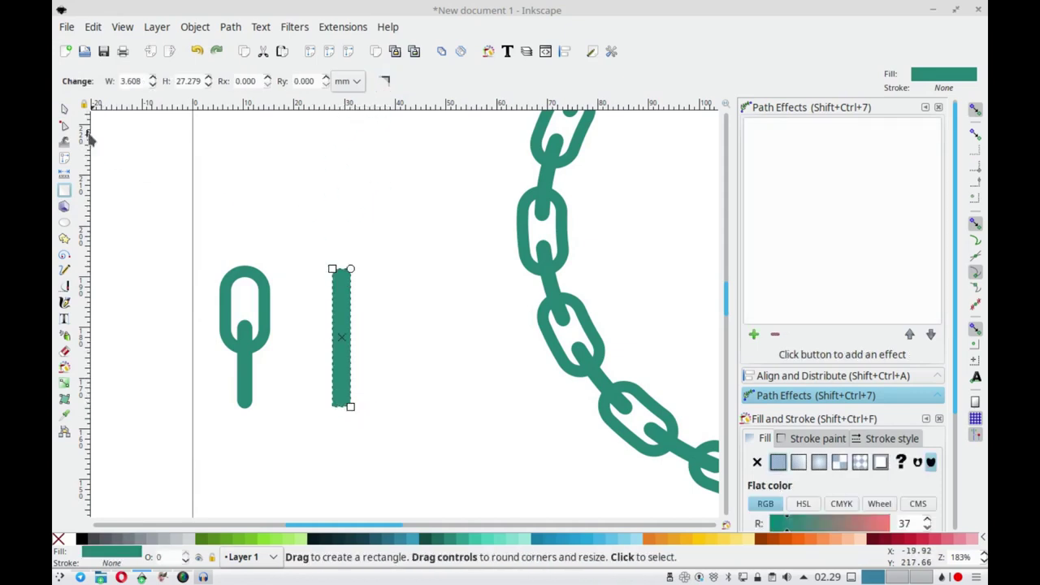
pyautogui.click(65, 109)
pyautogui.click(231, 27)
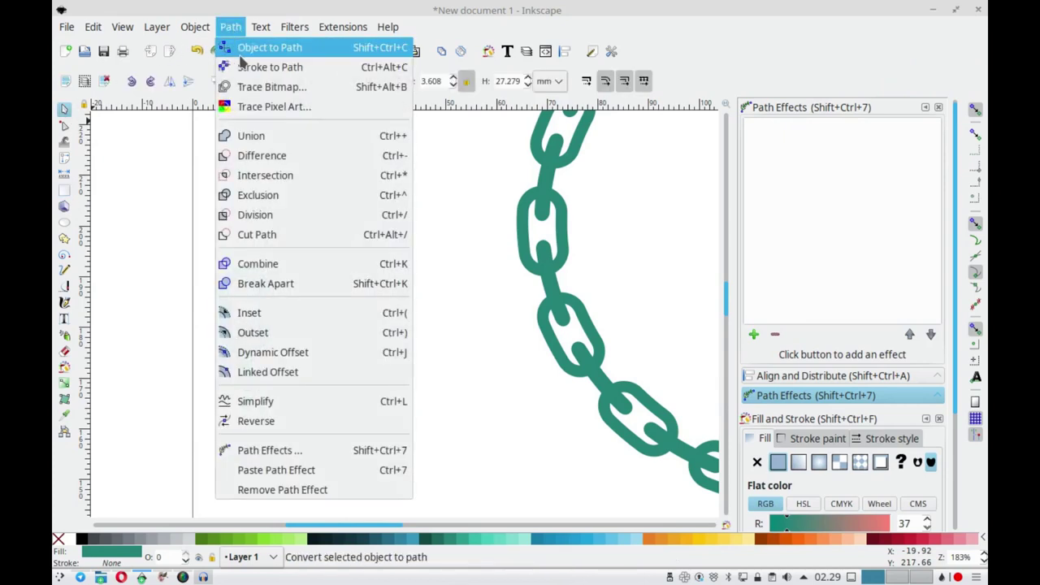
pyautogui.click(243, 50)
# Add a middle node on the bar's top edge, raise it into a point, and smooth the nodes below
pyautogui.click(65, 125)
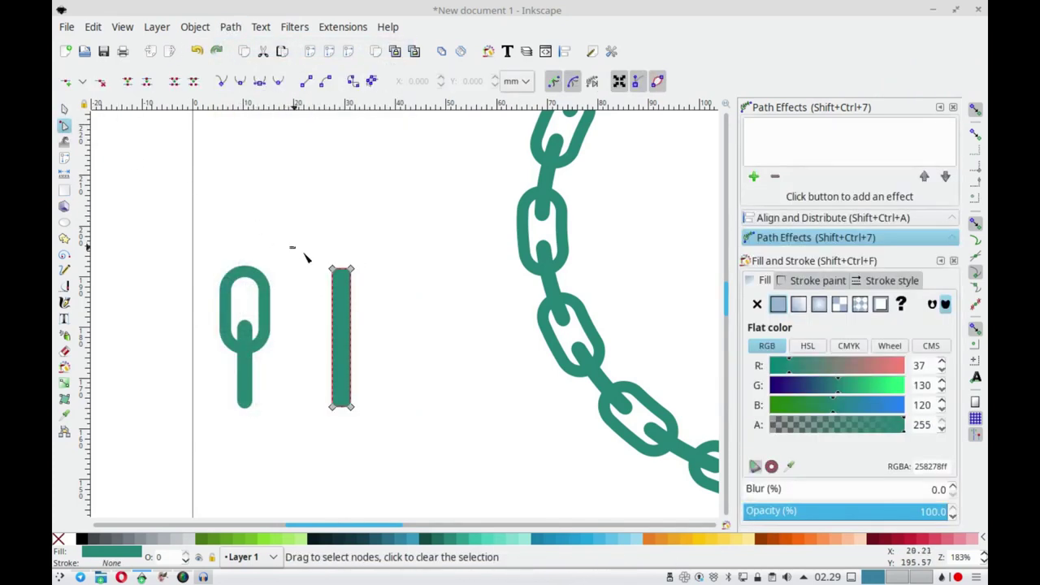
pyautogui.moveTo(290, 247); pyautogui.dragTo(372, 297)
pyautogui.click(66, 84)
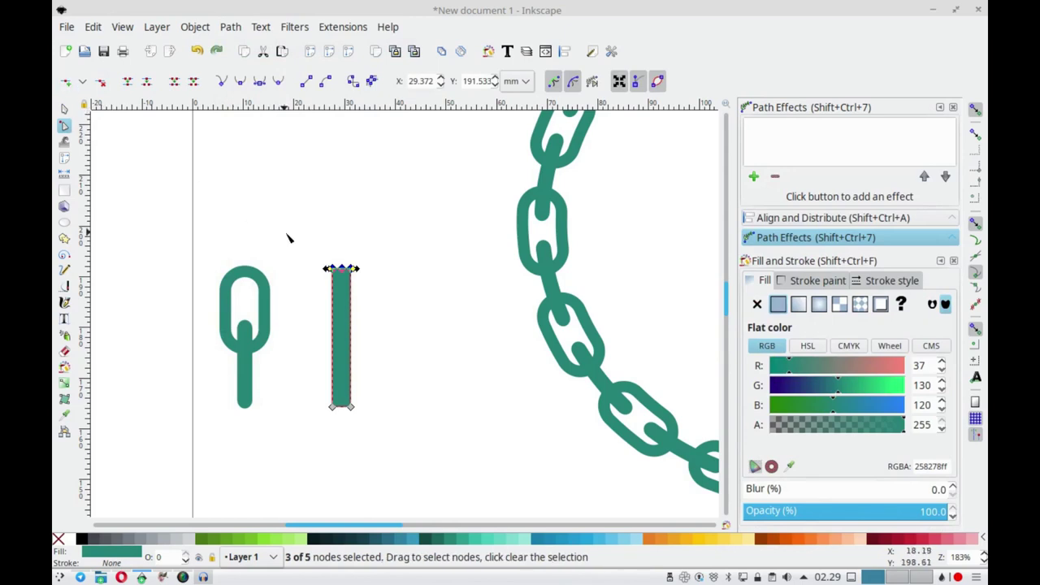
pyautogui.click(347, 278)
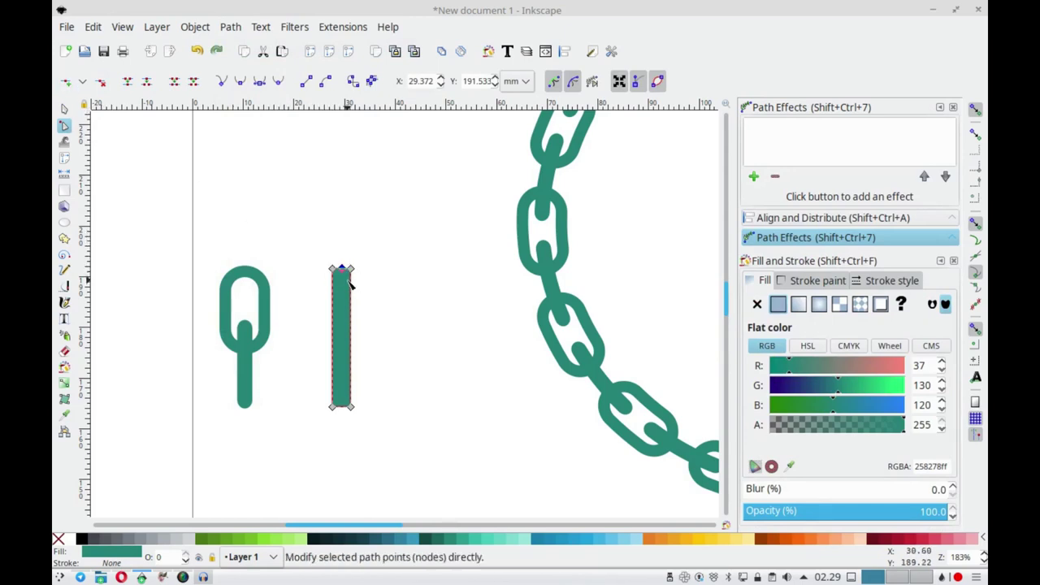
pyautogui.hotkey('alt', 'Up')
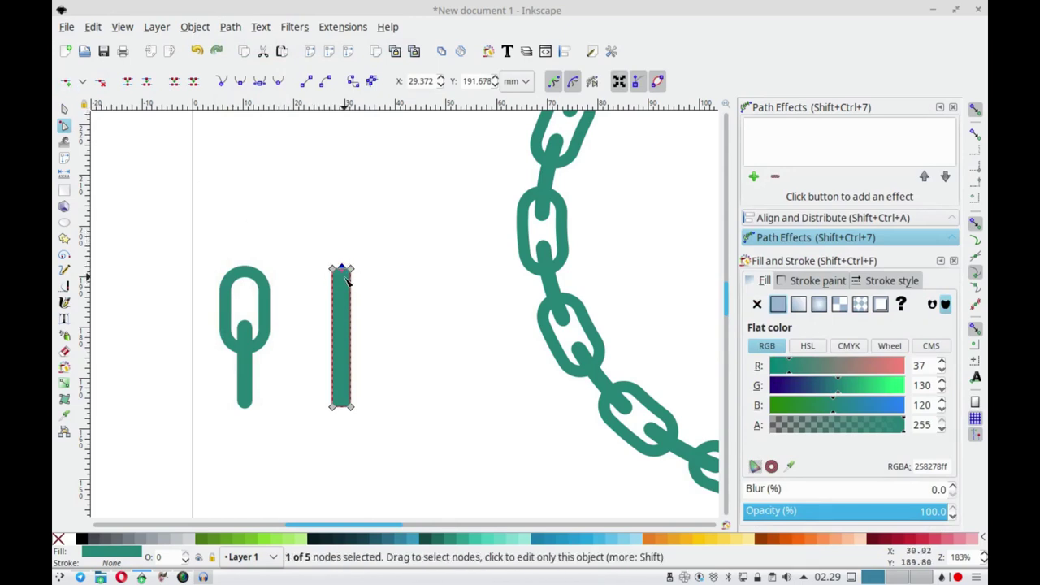
pyautogui.hotkey('shift', 'Up')
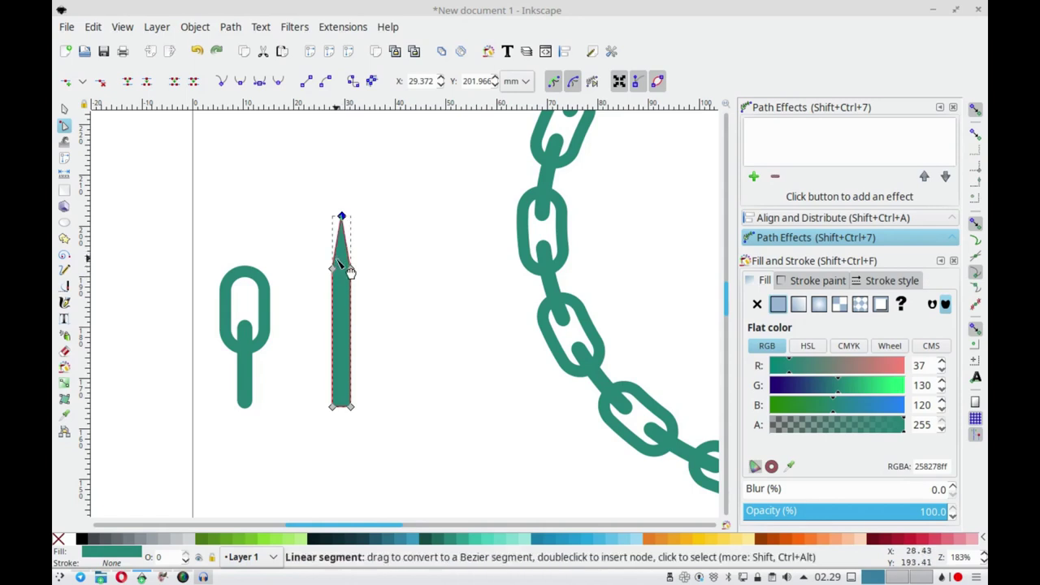
pyautogui.moveTo(315, 261); pyautogui.dragTo(367, 284)
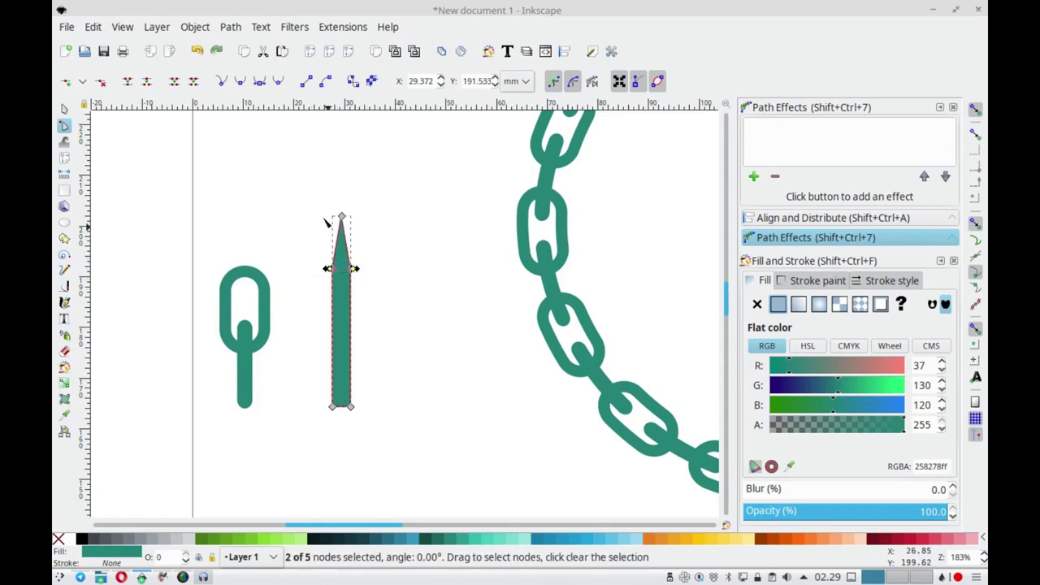
pyautogui.click(240, 80)
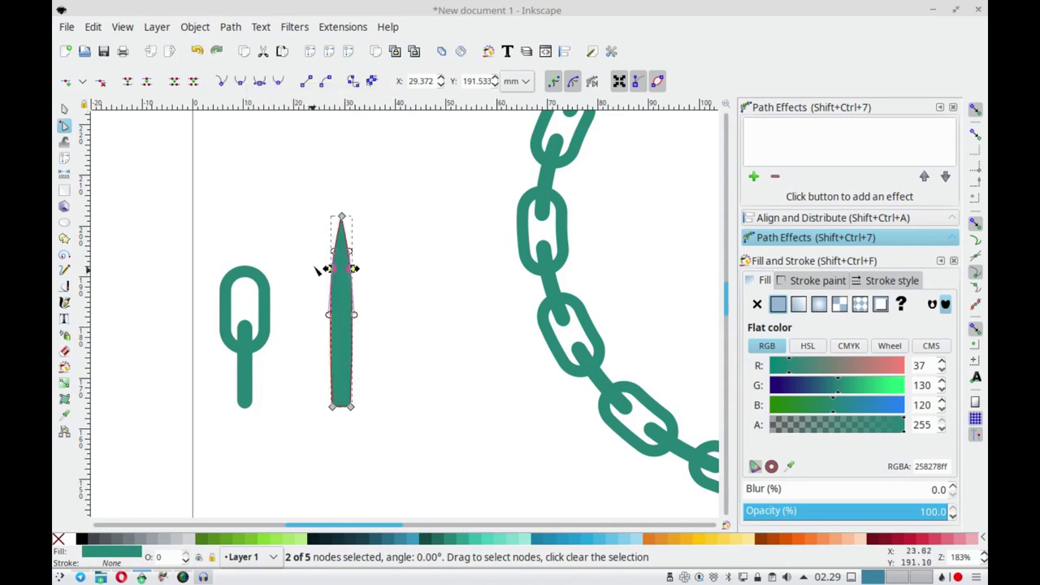
# Straighten the needle's sides and pull the bottom into a rounded point, 3.608 × 41.603 mm
pyautogui.moveTo(318, 253); pyautogui.dragTo(345, 432)
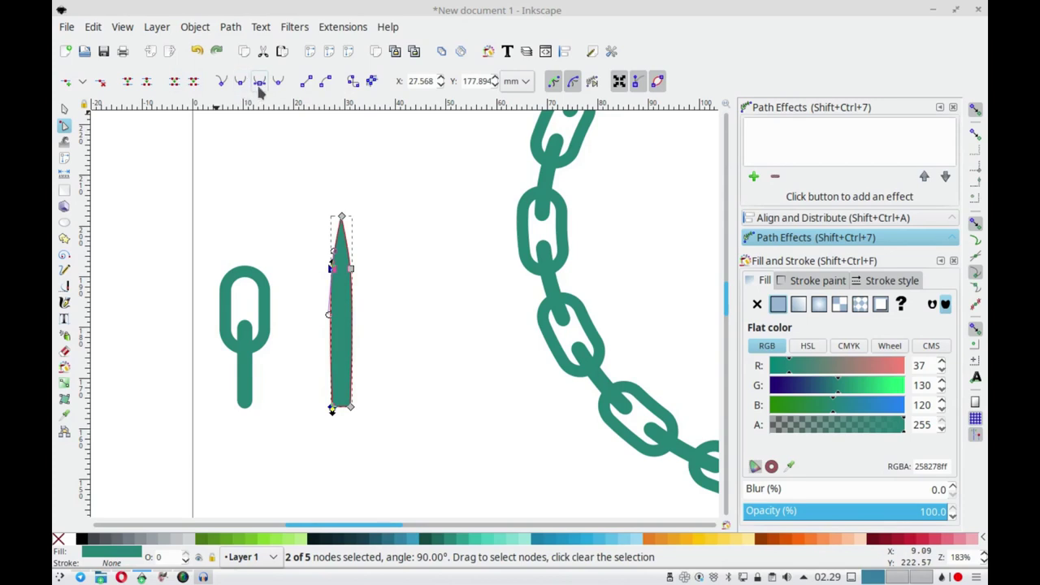
pyautogui.click(306, 83)
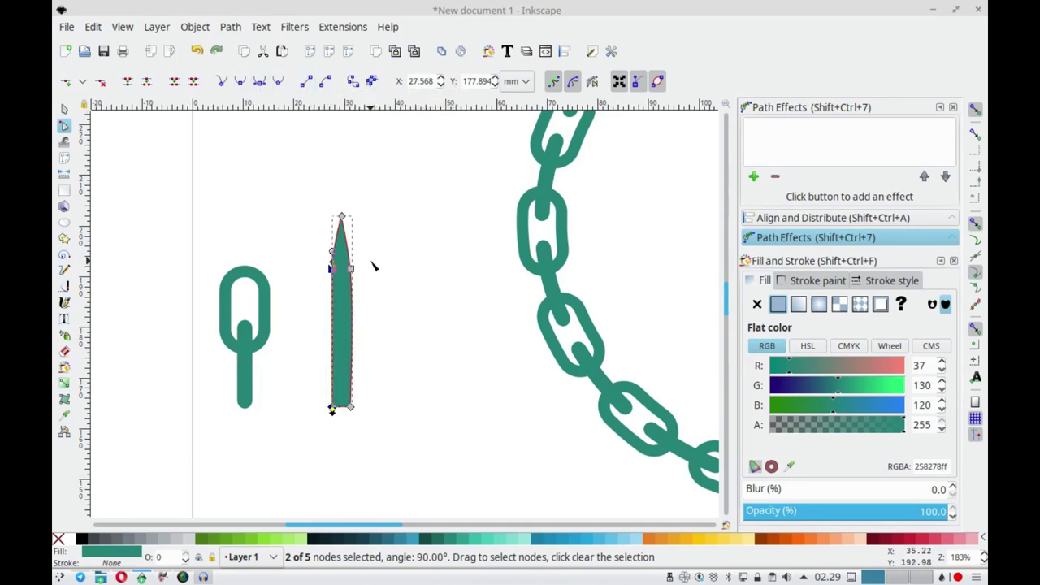
pyautogui.moveTo(378, 254); pyautogui.dragTo(343, 423)
pyautogui.click(307, 83)
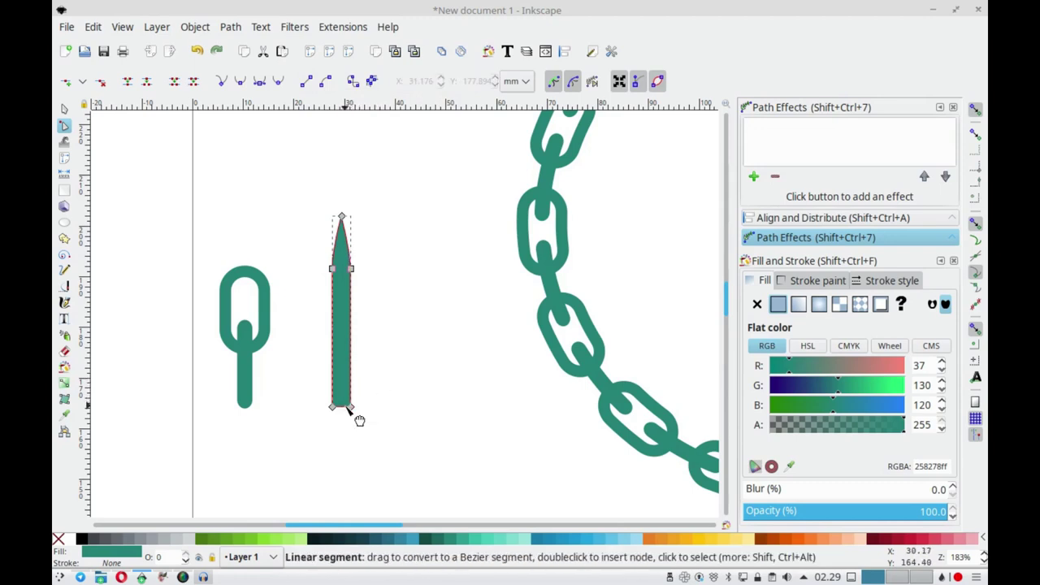
pyautogui.moveTo(348, 408)
pyautogui.mouseDown()
pyautogui.moveTo(334, 423)
pyautogui.moveTo(341, 437)
pyautogui.mouseUp()
pyautogui.click(340, 419)
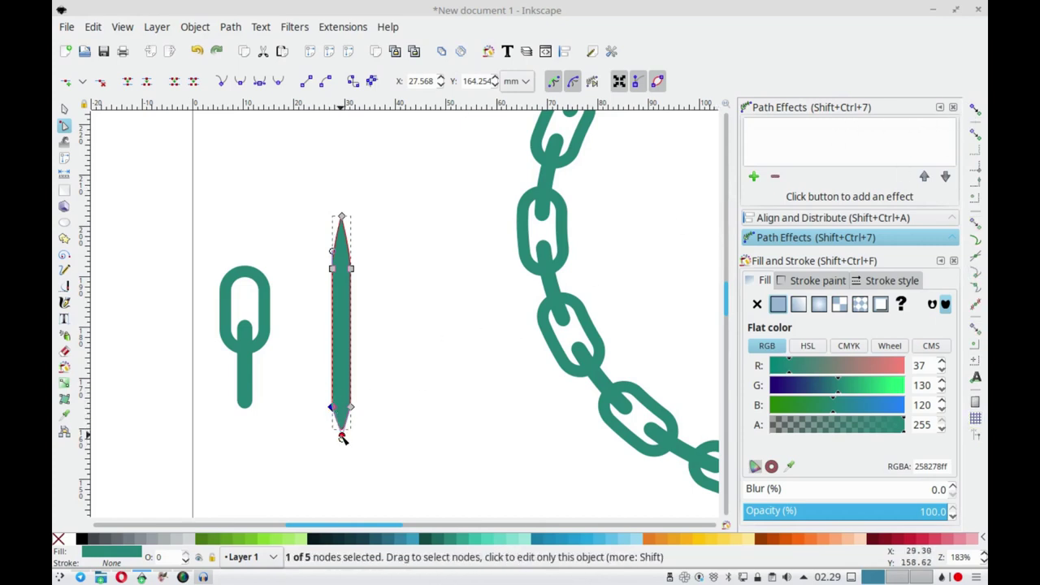
pyautogui.moveTo(341, 437); pyautogui.dragTo(349, 434)
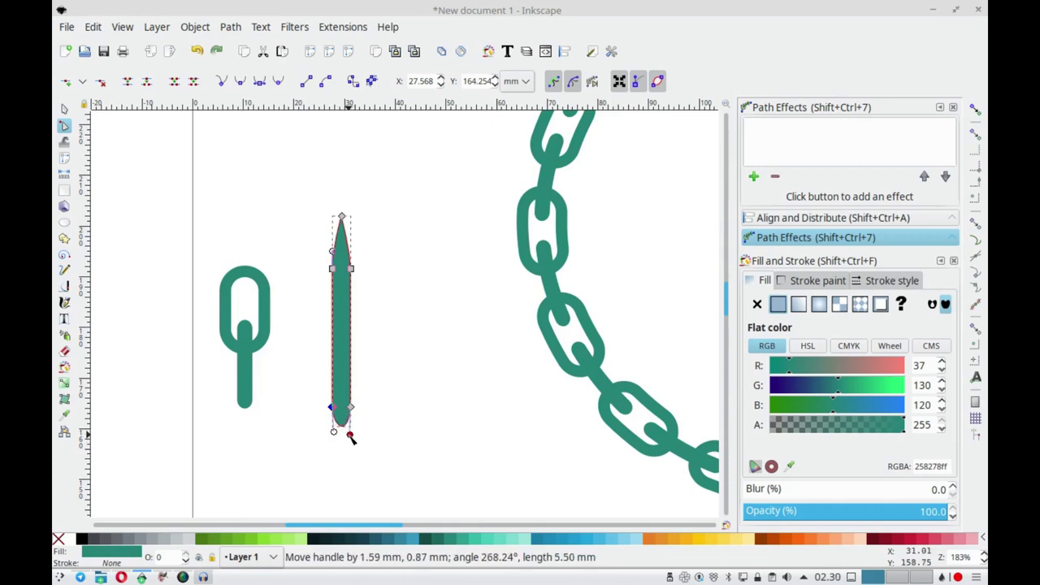
pyautogui.click(64, 112)
pyautogui.click(195, 166)
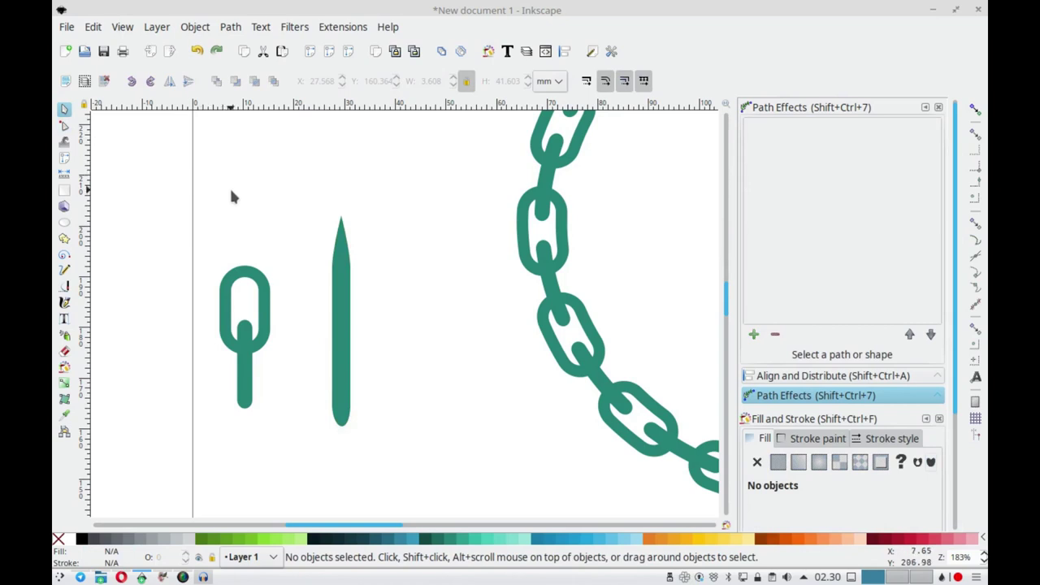
# Pen-draw a closed half-leaf right of the needle with a straight right edge and curved left edge
pyautogui.click(65, 286)
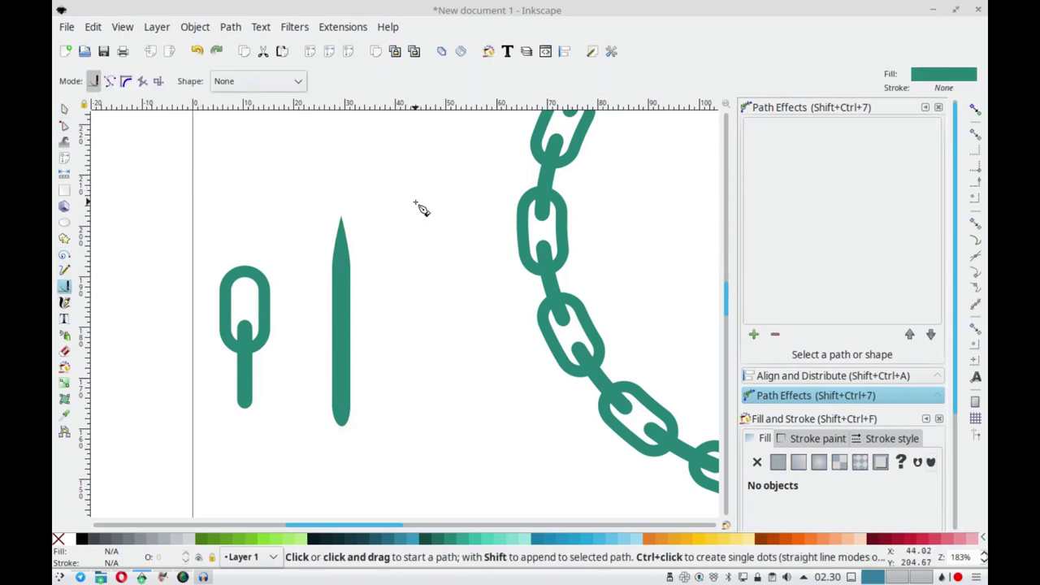
pyautogui.click(416, 202)
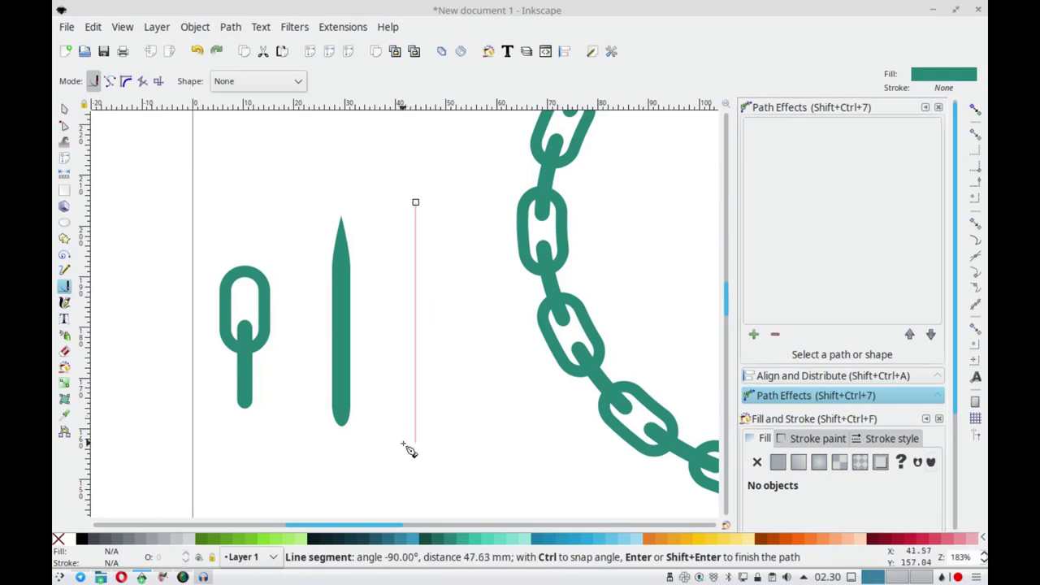
pyautogui.click(413, 388)
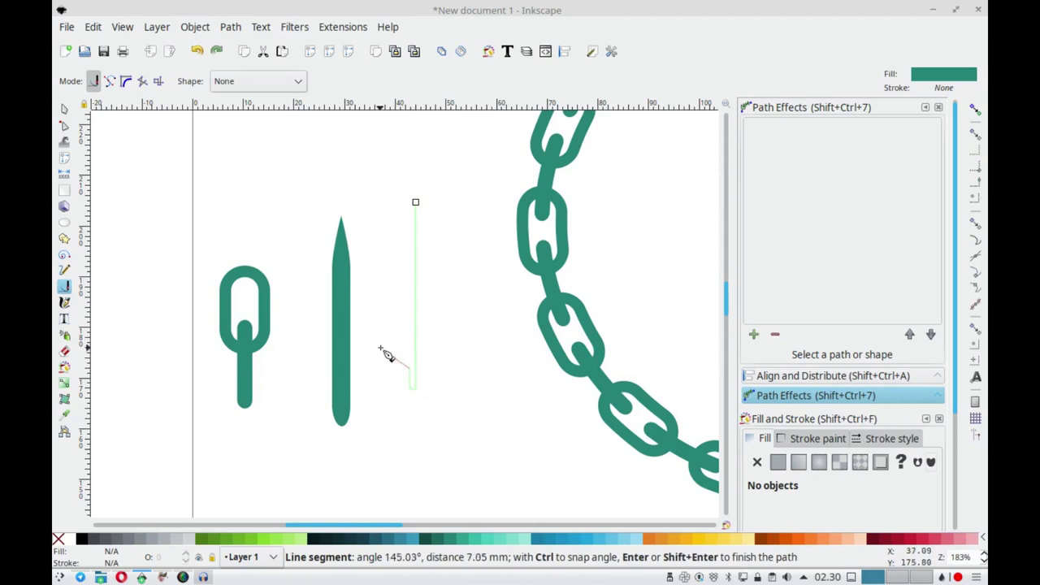
pyautogui.moveTo(375, 352); pyautogui.dragTo(376, 324)
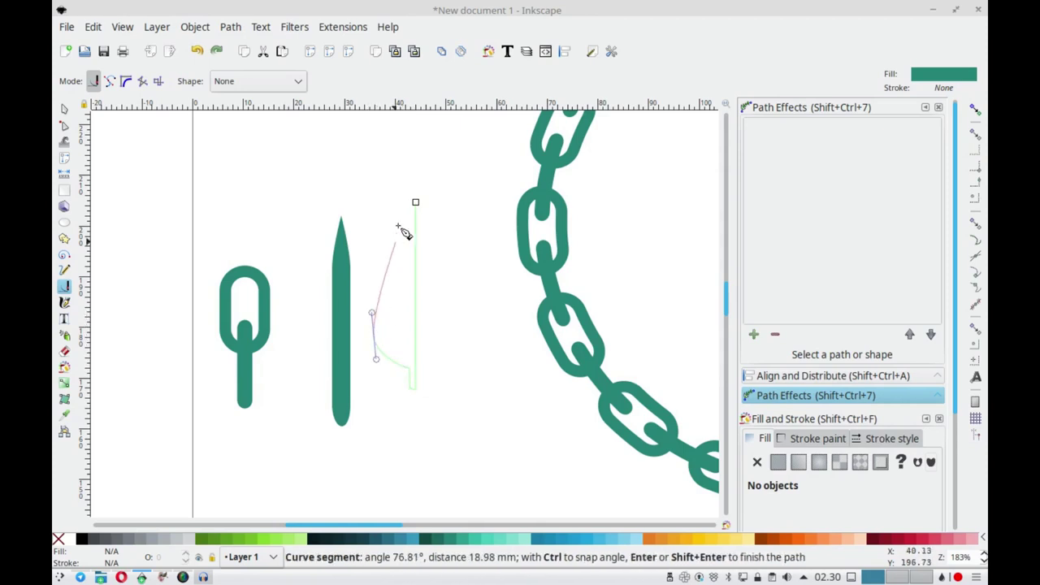
pyautogui.click(415, 202)
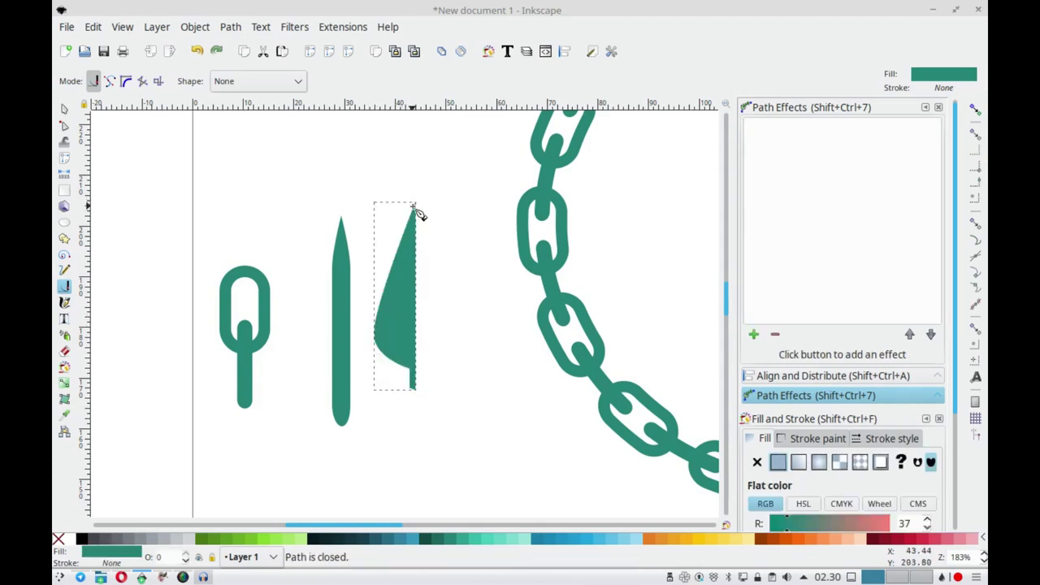
# Refine the half-leaf's left curve with the Node tool
pyautogui.click(64, 125)
pyautogui.moveTo(363, 315)
pyautogui.mouseDown()
pyautogui.moveTo(381, 348)
pyautogui.moveTo(369, 291)
pyautogui.mouseUp()
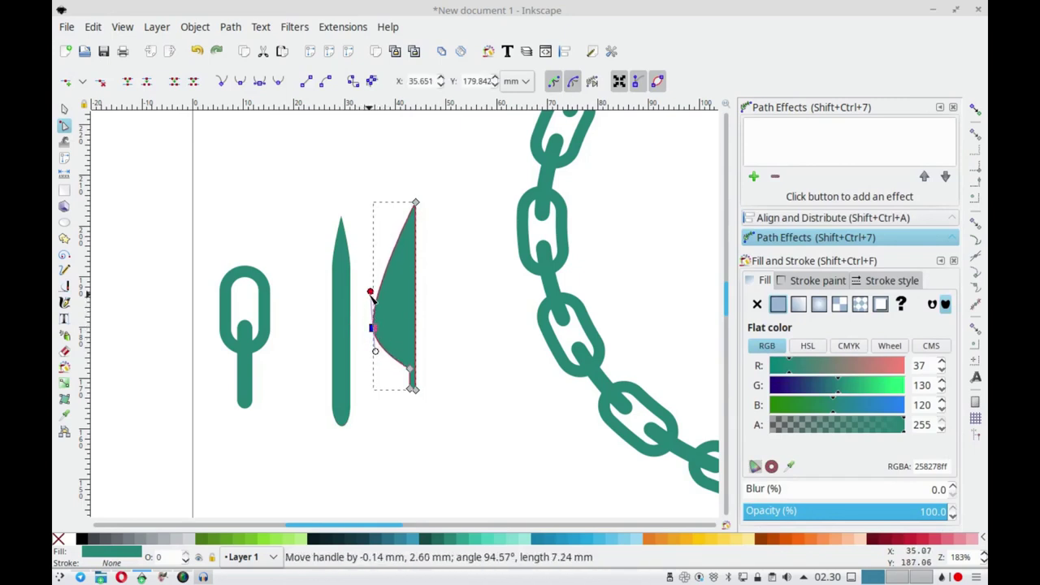
pyautogui.moveTo(375, 351); pyautogui.dragTo(375, 361)
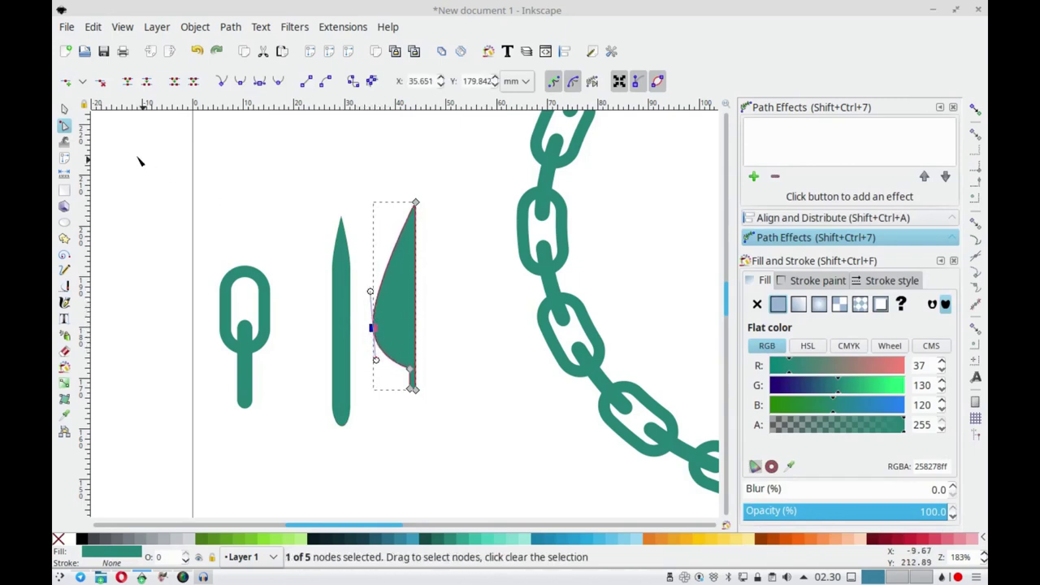
pyautogui.click(64, 109)
# Duplicate the half-leaf, flip it horizontally, and snap it against the original's straight edge
pyautogui.rightClick(392, 284)
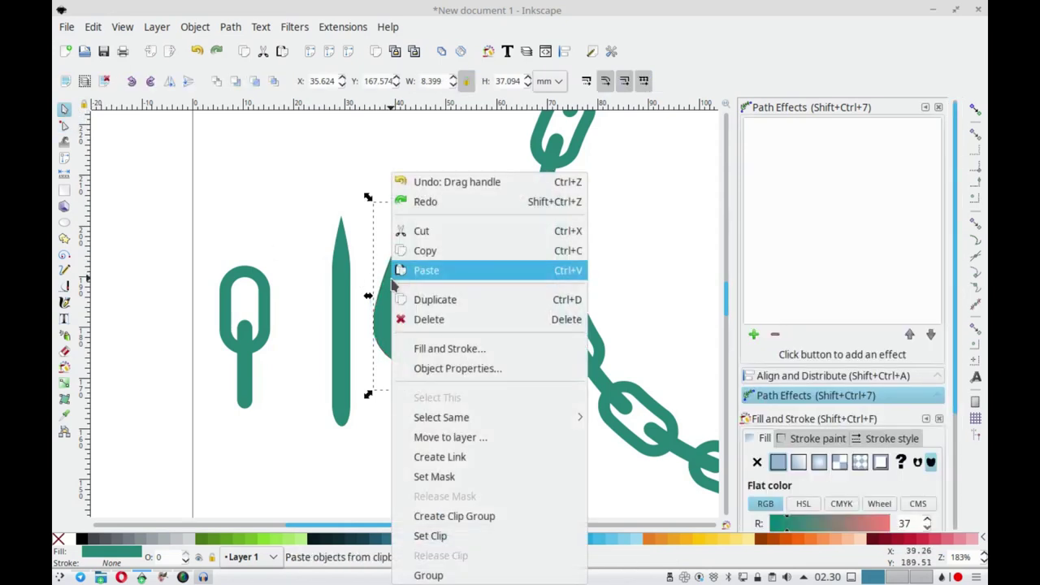
pyautogui.click(437, 299)
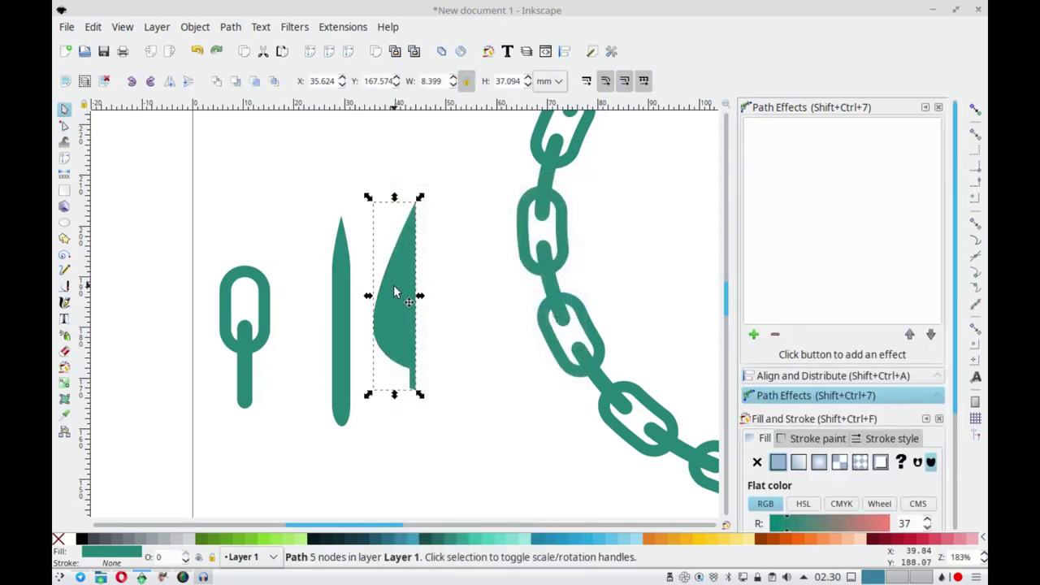
pyautogui.moveTo(398, 295); pyautogui.dragTo(429, 294)
pyautogui.press('h')
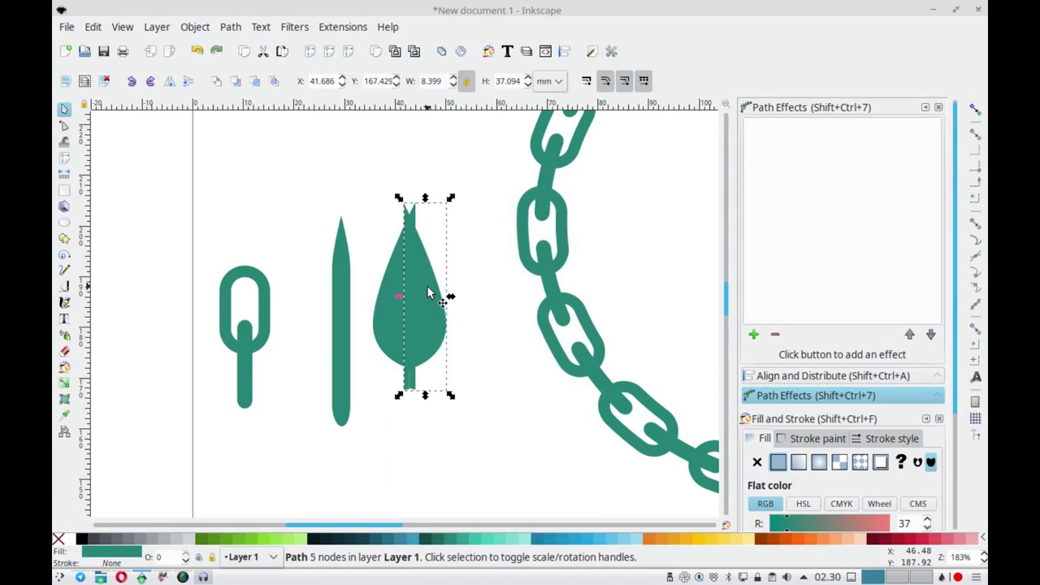
pyautogui.press('%')
pyautogui.click(447, 258)
pyautogui.moveTo(434, 293); pyautogui.dragTo(441, 297)
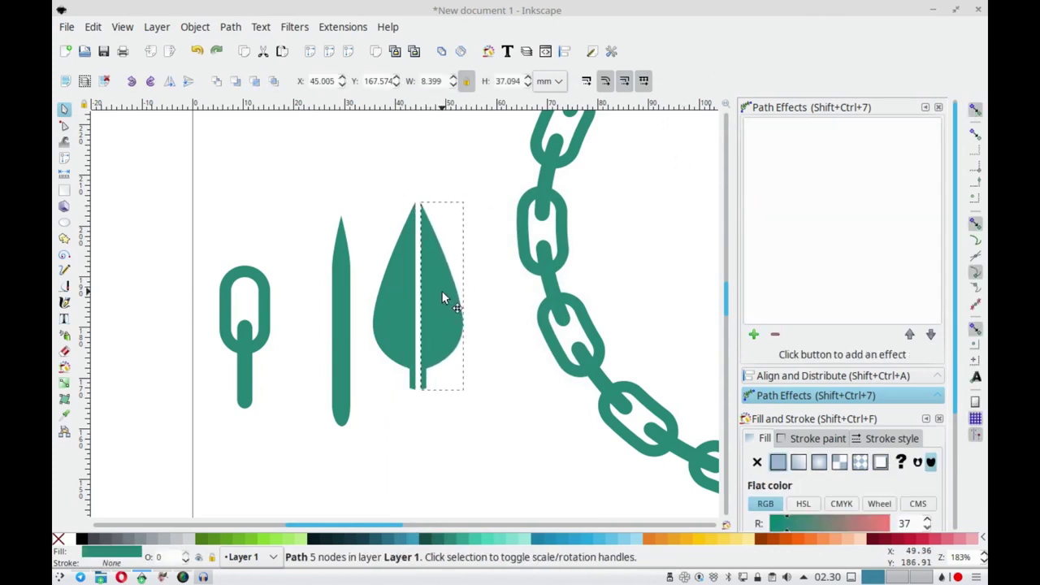
# Union both halves into one symmetrical 16.797 × 37.094 mm leaf
pyautogui.moveTo(475, 169); pyautogui.dragTo(362, 420)
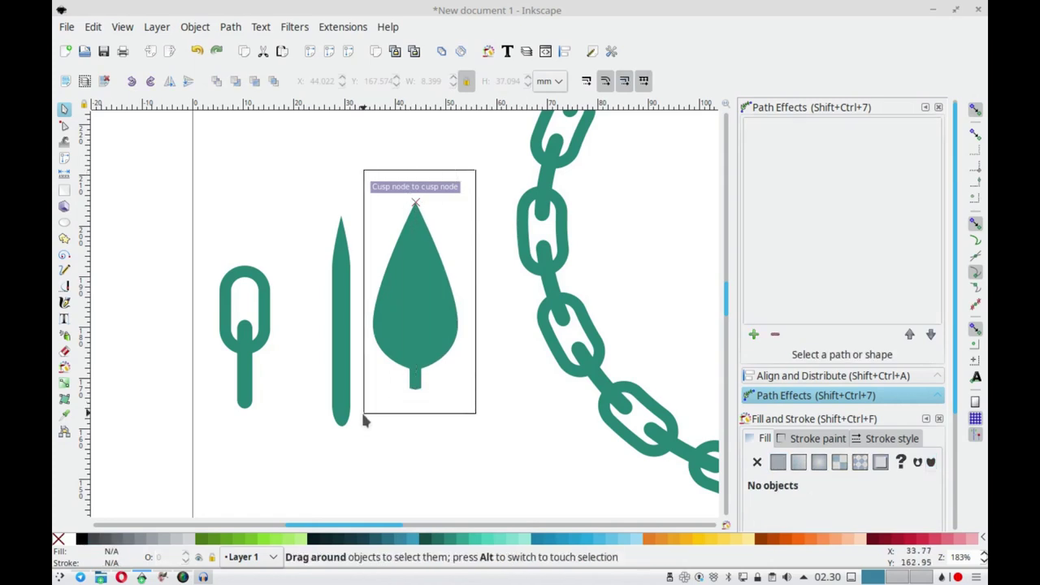
pyautogui.click(230, 27)
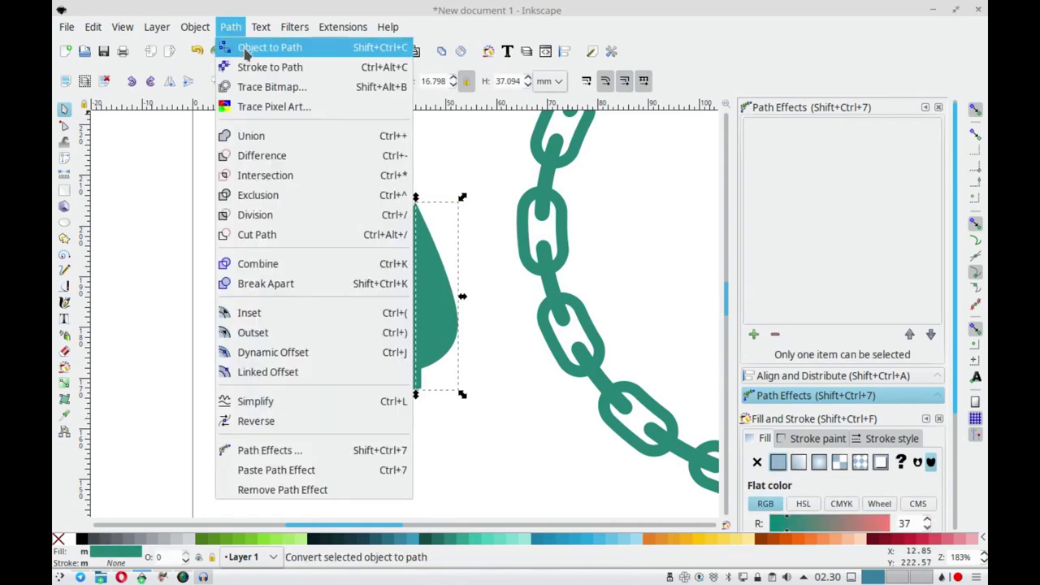
pyautogui.click(257, 135)
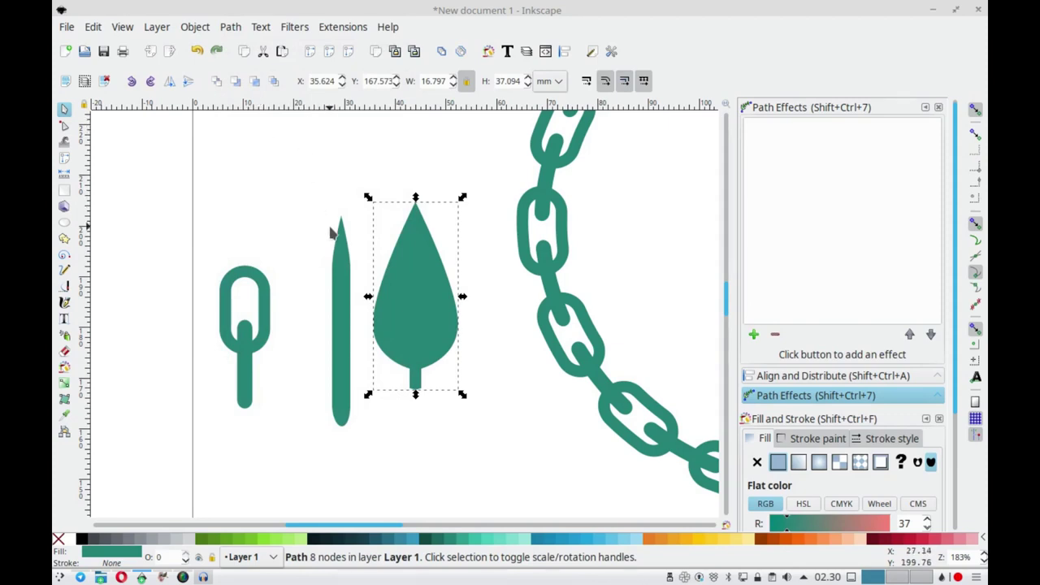
# Rotate the leaf clockwise three steps and position it so its stem meets the stalk
pyautogui.press(']')
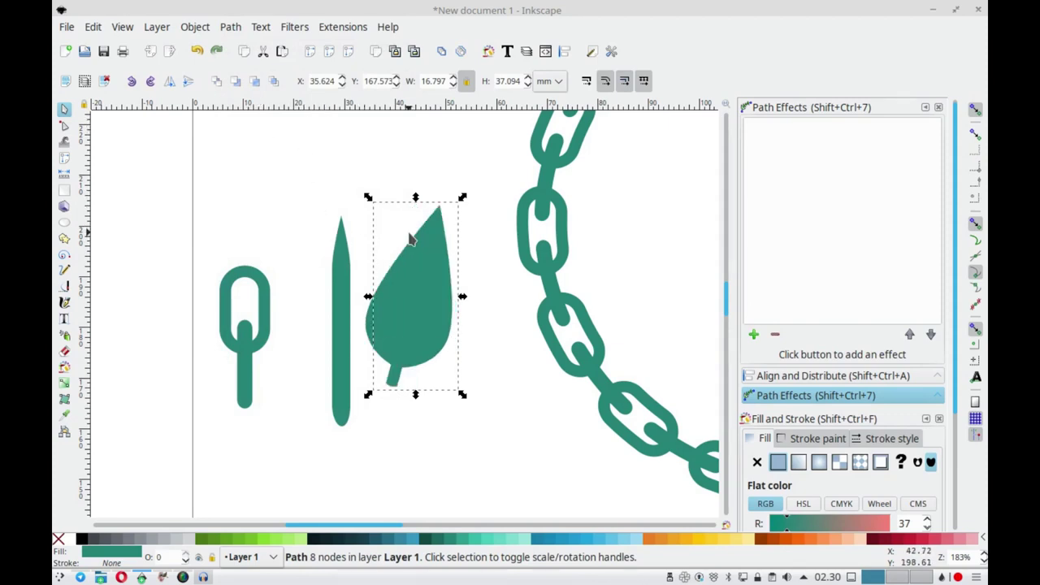
pyautogui.press(']')
pyautogui.press(']')
pyautogui.press(']')
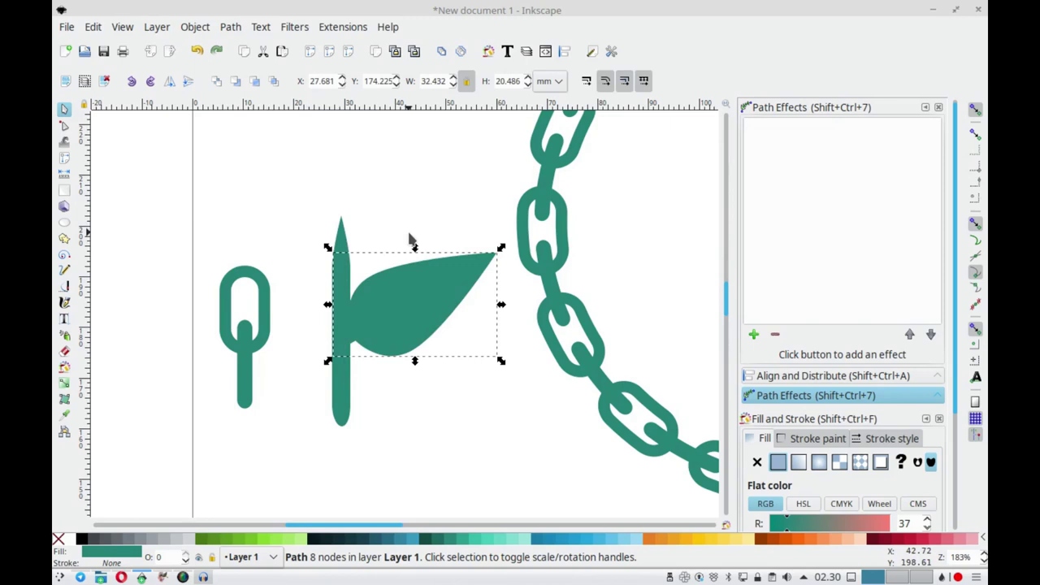
pyautogui.press(']')
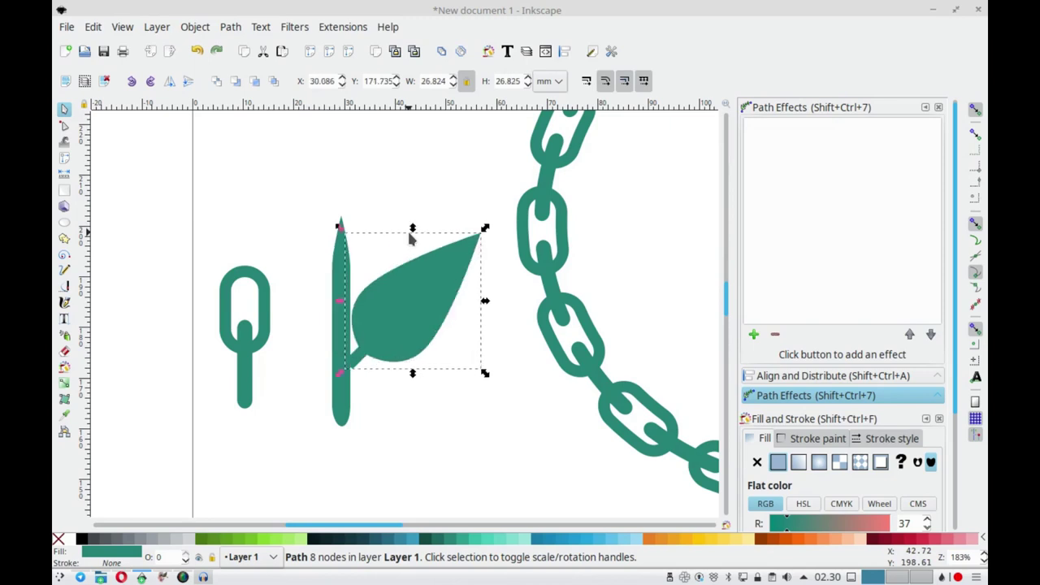
pyautogui.moveTo(421, 299); pyautogui.dragTo(440, 300)
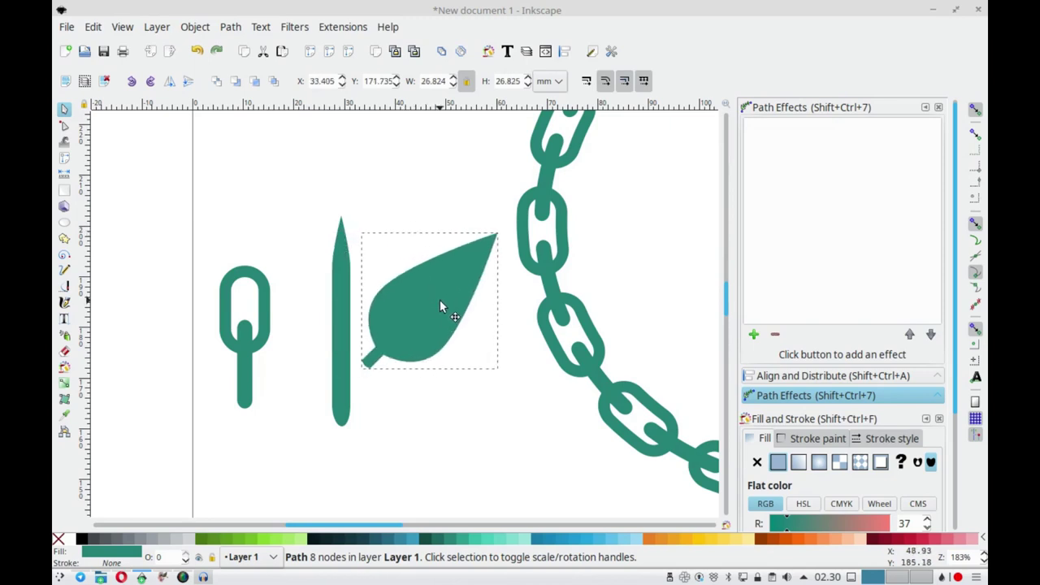
pyautogui.click(64, 126)
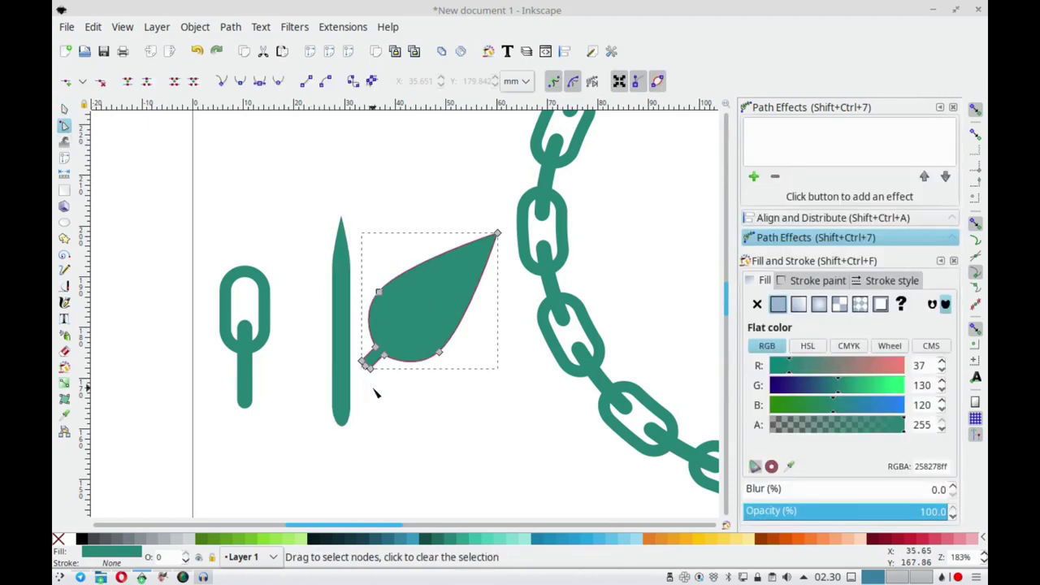
pyautogui.moveTo(355, 372)
pyautogui.mouseDown()
pyautogui.moveTo(382, 350)
pyautogui.moveTo(351, 377)
pyautogui.mouseUp()
pyautogui.click(64, 108)
pyautogui.moveTo(416, 295); pyautogui.dragTo(403, 308)
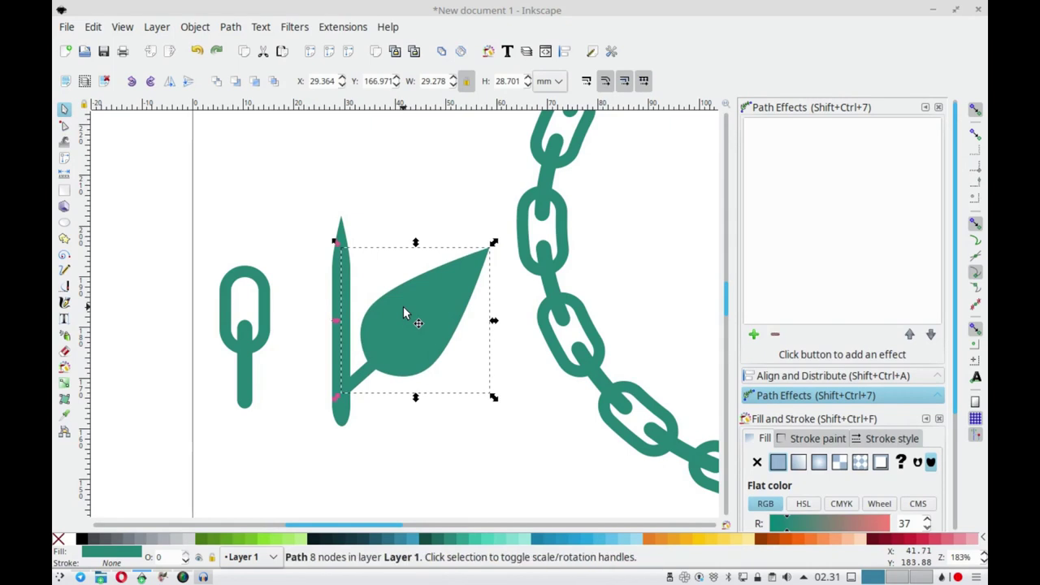
pyautogui.rightClick(404, 312)
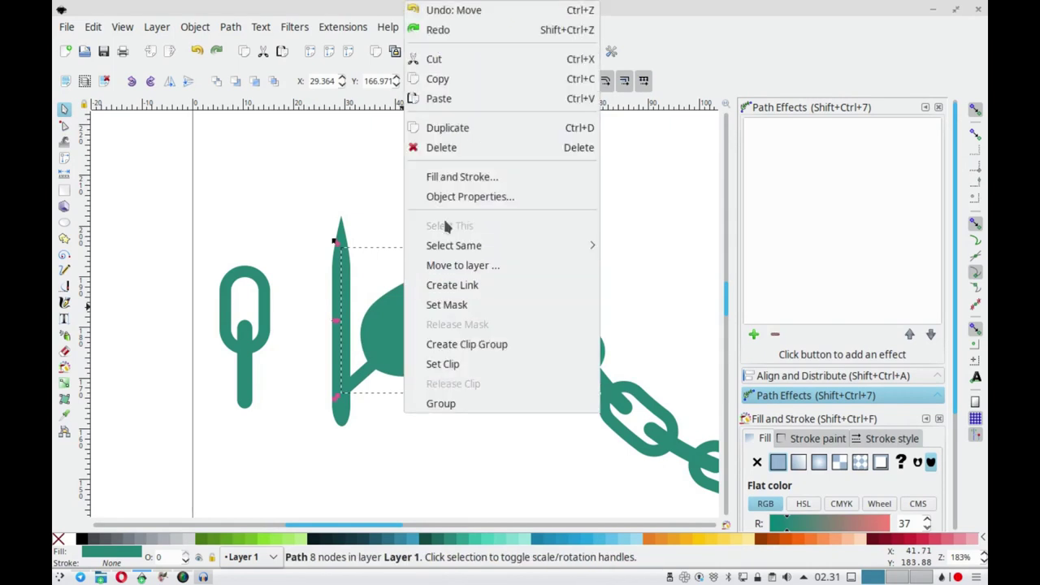
# Duplicate the leaf, mirror it onto the stalk's left side, and move the chain link piece up
pyautogui.click(462, 132)
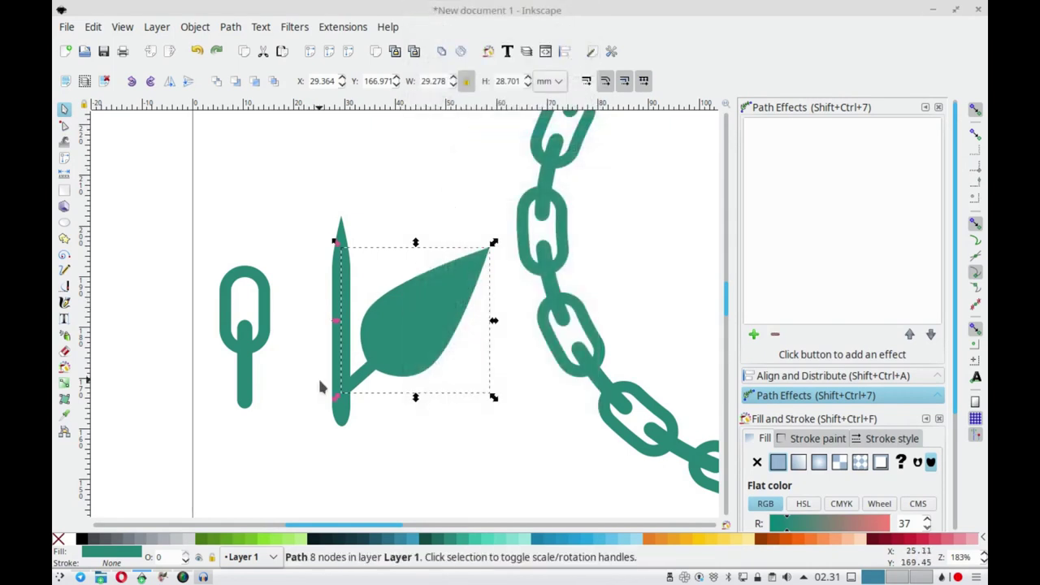
pyautogui.press('h')
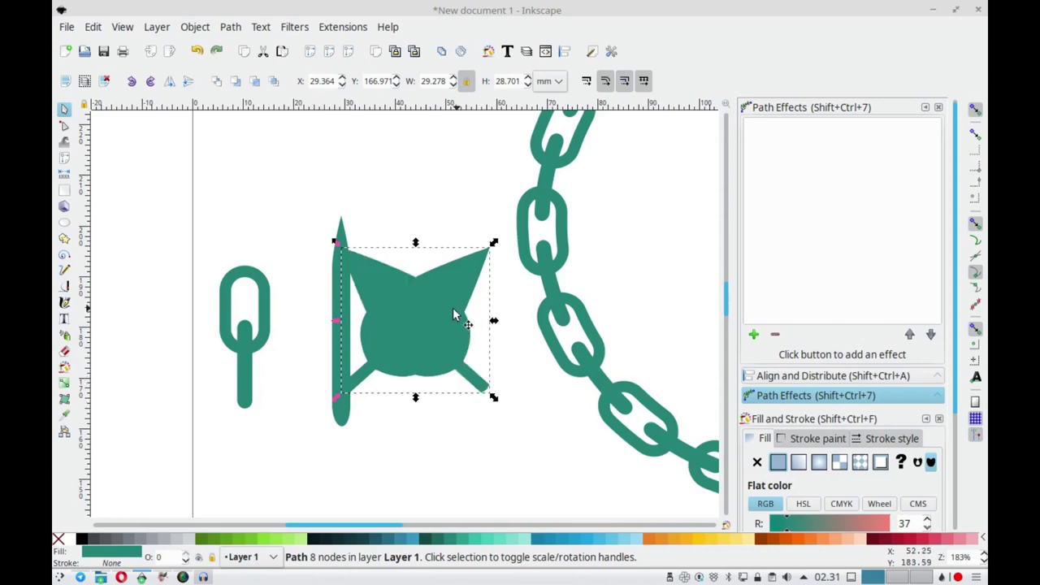
pyautogui.moveTo(418, 313); pyautogui.dragTo(270, 318)
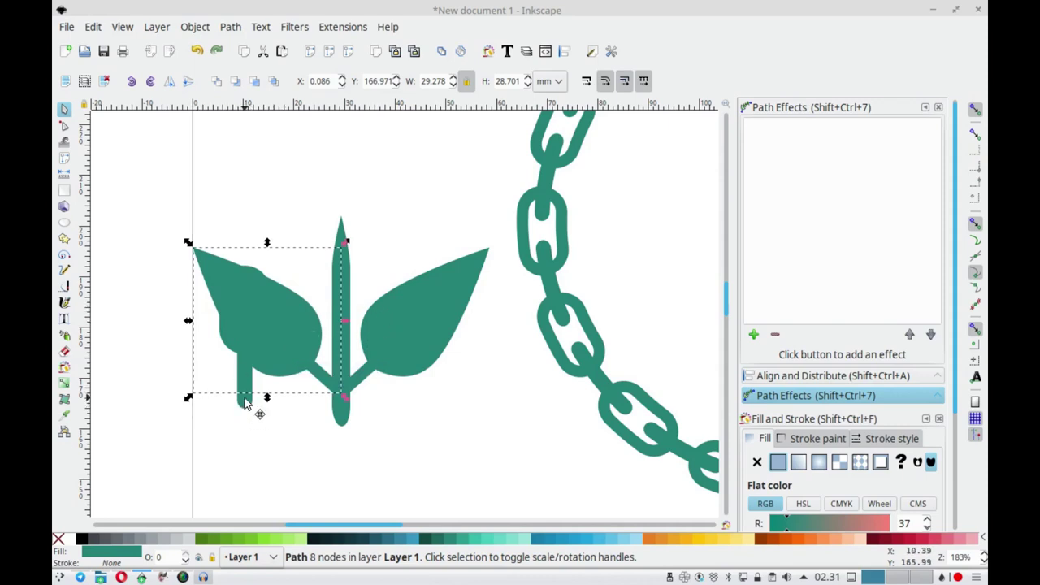
pyautogui.moveTo(253, 411); pyautogui.dragTo(253, 242)
# Select both leaves together with the central stalk
pyautogui.click(299, 333)
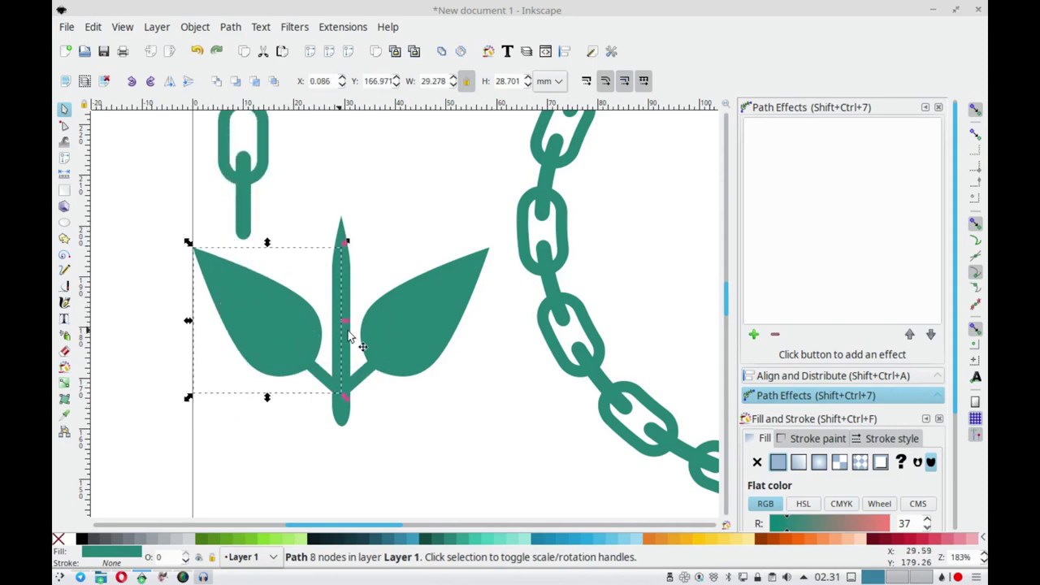
pyautogui.keyDown('shift'); pyautogui.click(430, 305); pyautogui.keyUp('shift')
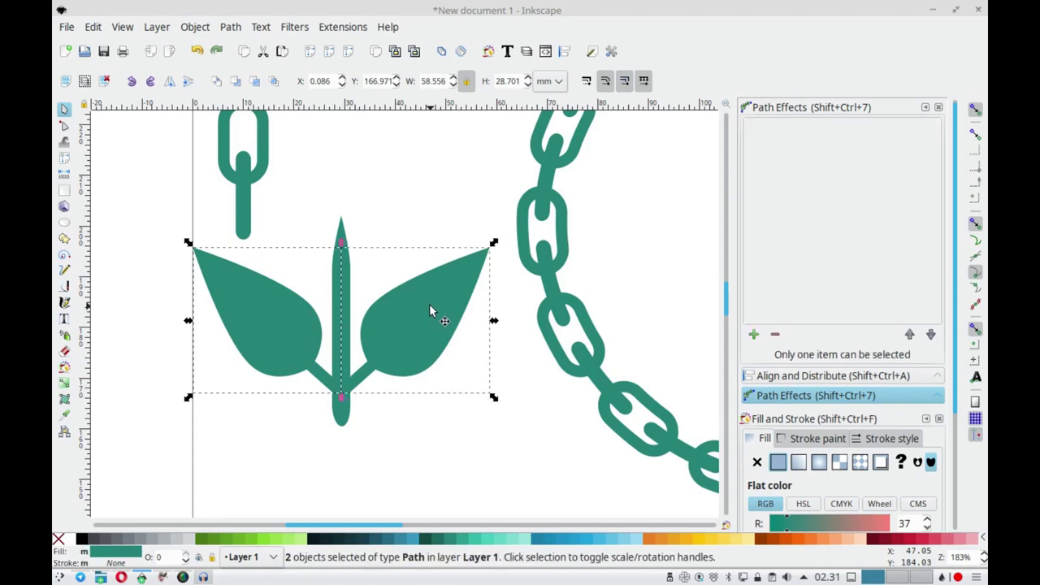
pyautogui.keyDown('shift'); pyautogui.click(342, 234); pyautogui.keyUp('shift')
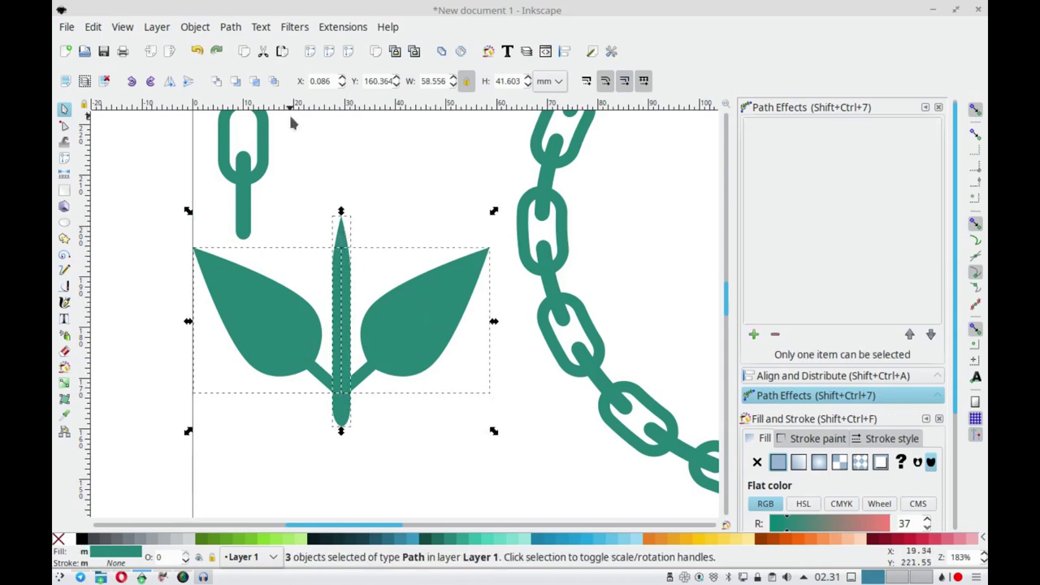
pyautogui.click(231, 27)
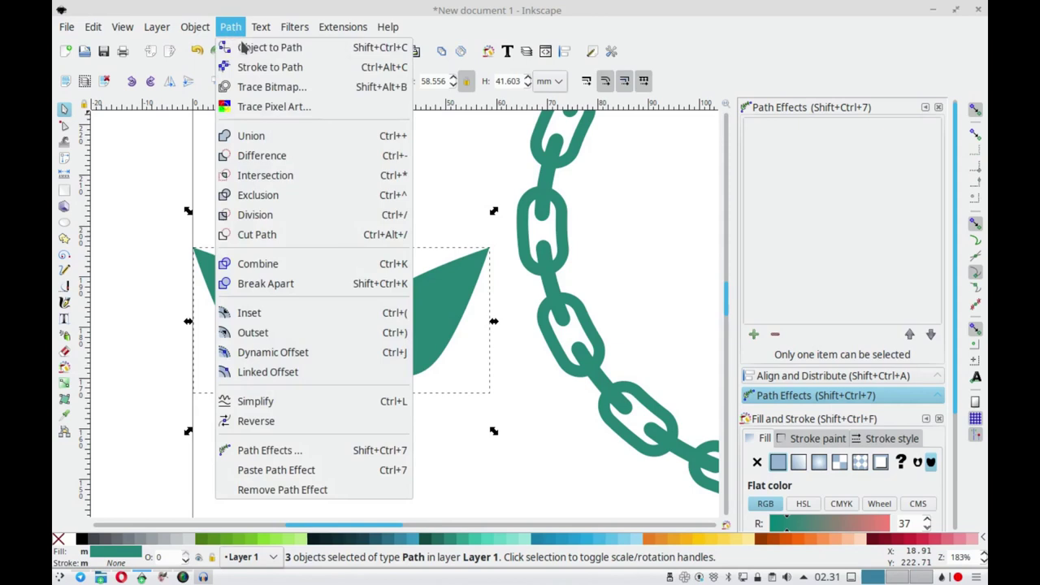
# Union both leaves and the stalk into one sprig, scaled to about 35.6 × 25.3 mm beside the chain link
pyautogui.click(284, 136)
pyautogui.scroll(2, 346, 304)
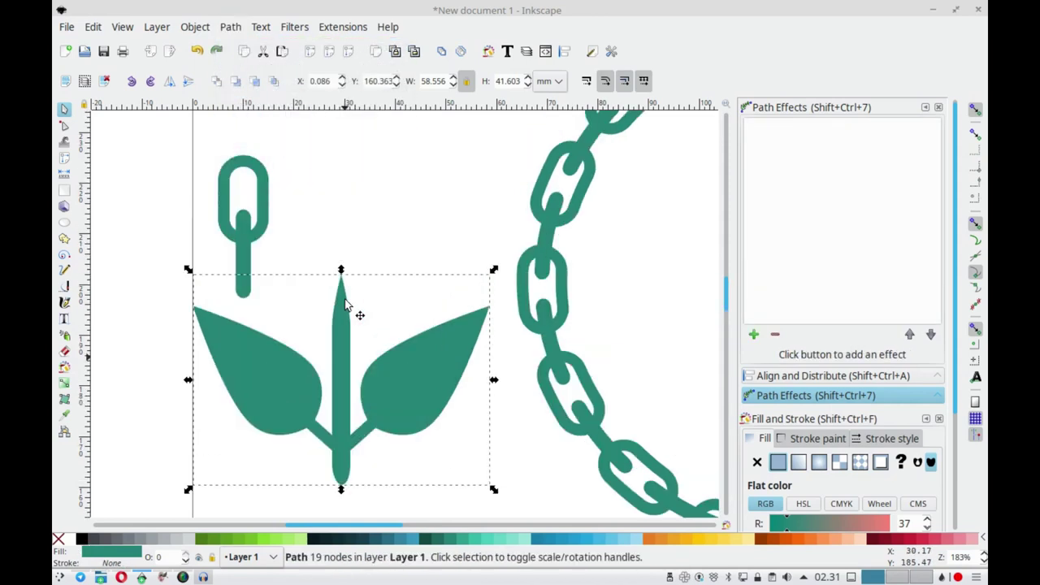
pyautogui.moveTo(493, 490); pyautogui.dragTo(425, 411)
pyautogui.moveTo(326, 345); pyautogui.dragTo(423, 233)
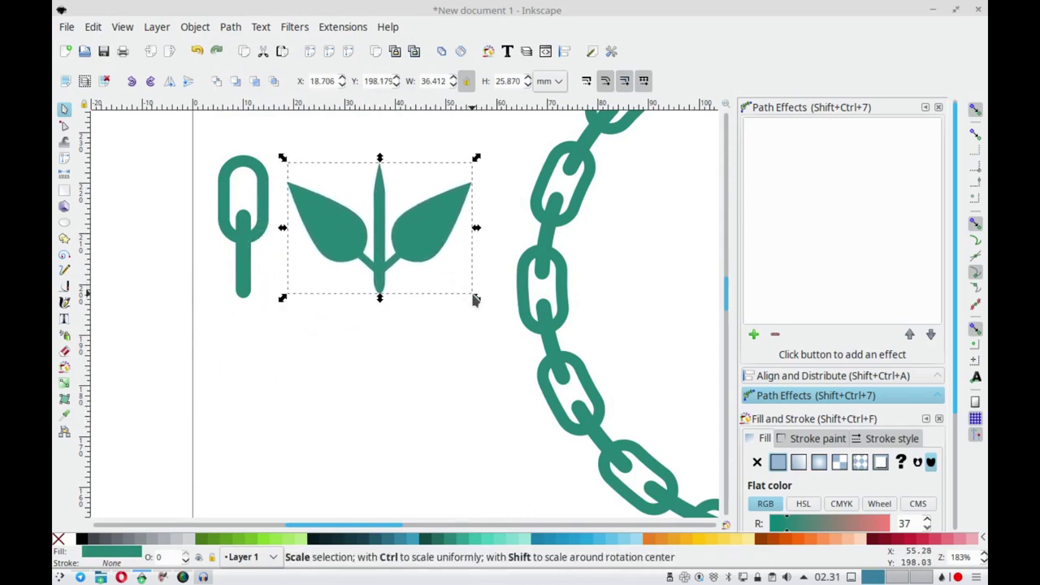
pyautogui.moveTo(476, 299); pyautogui.dragTo(471, 295)
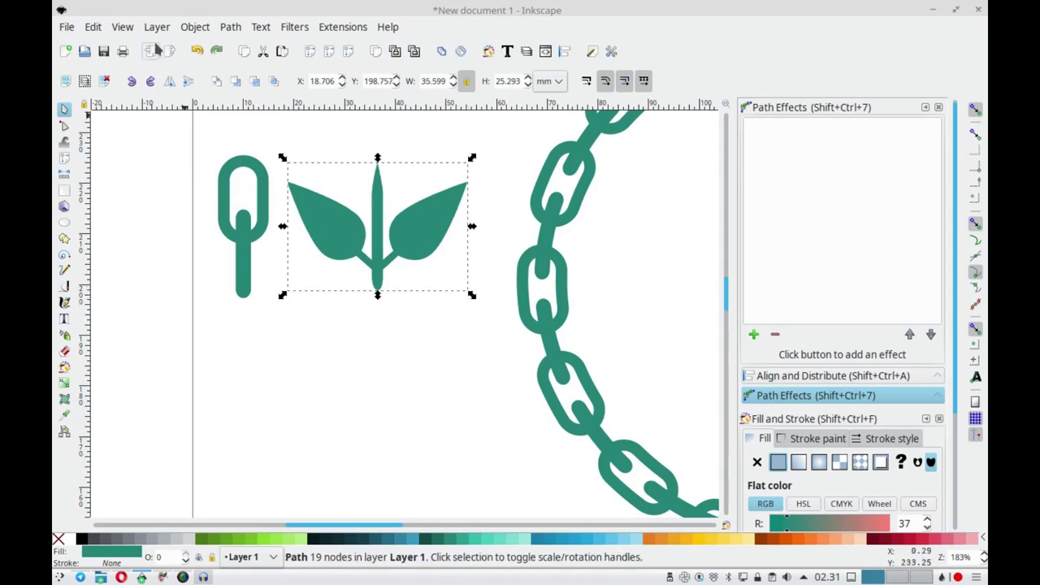
# Copy the merged sprig to the clipboard
pyautogui.rightClick(322, 203)
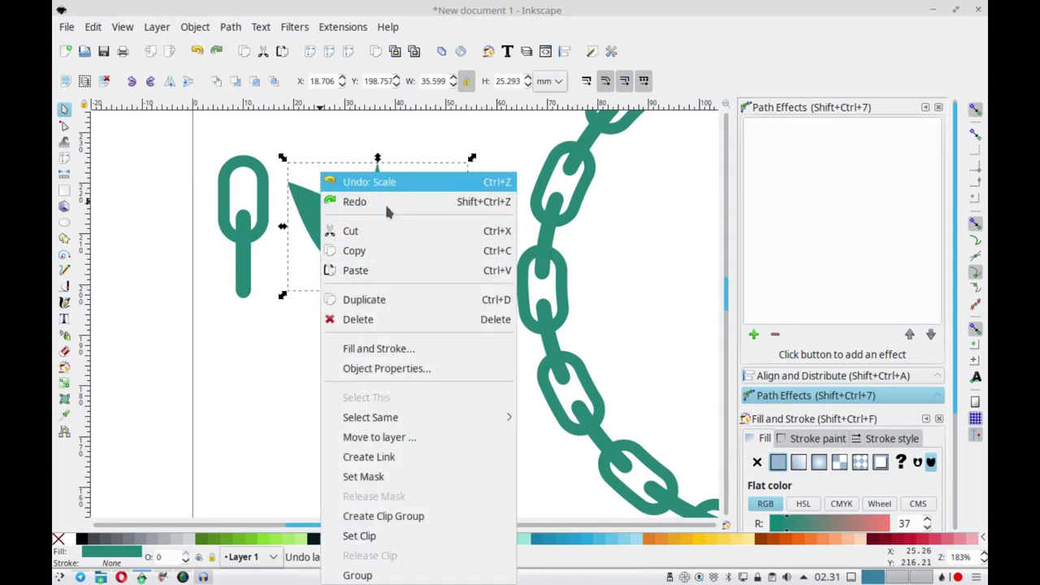
pyautogui.click(383, 250)
pyautogui.moveTo(426, 282); pyautogui.dragTo(297, 366)
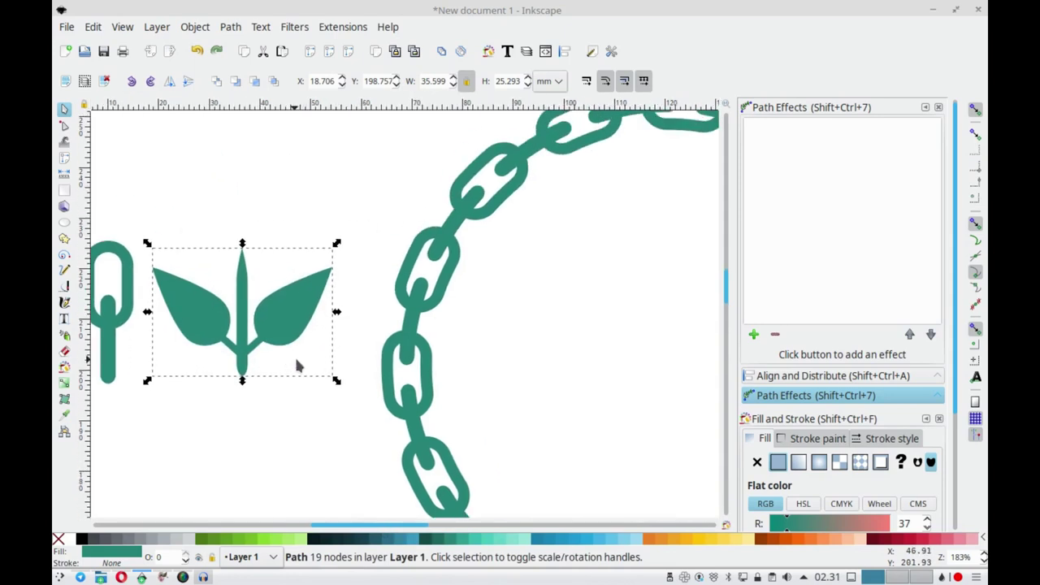
# Move the small link and sprig down the page and place the half-circle arc beside the ring
pyautogui.press('-')
pyautogui.press('-')
pyautogui.press('-')
pyautogui.press('-')
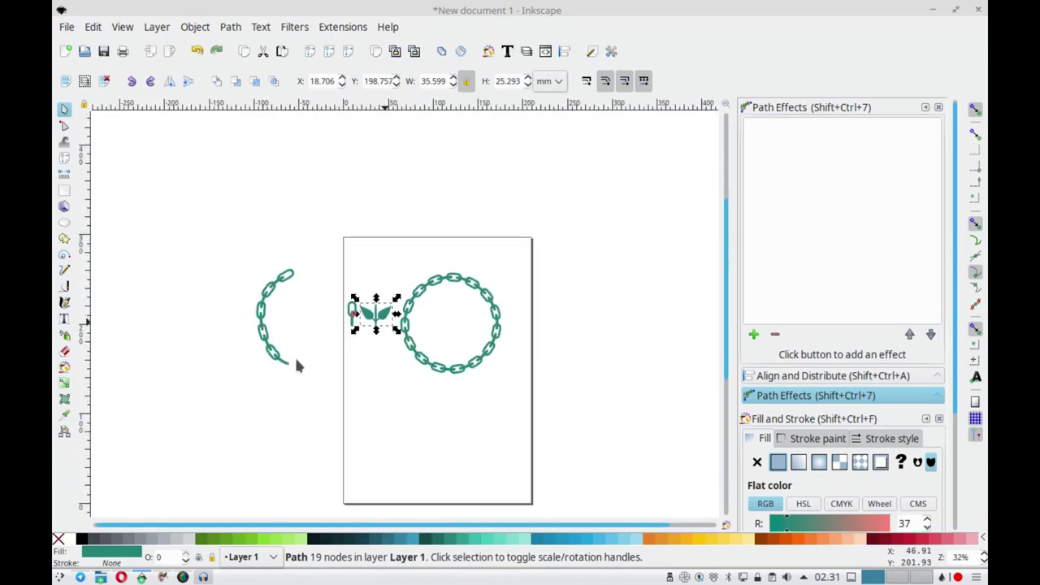
pyautogui.moveTo(334, 271)
pyautogui.mouseDown()
pyautogui.moveTo(410, 327)
pyautogui.moveTo(395, 442)
pyautogui.mouseUp()
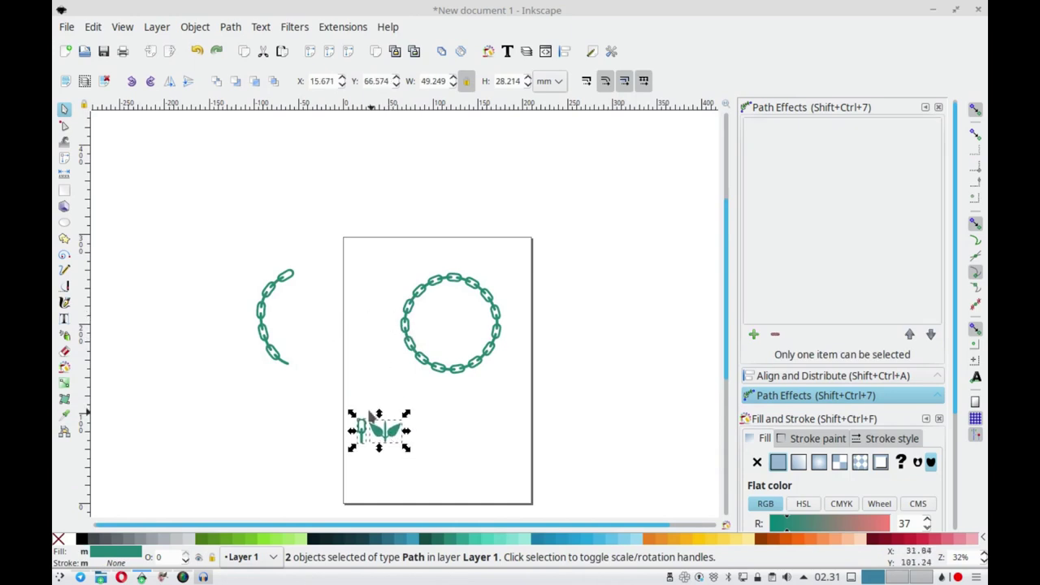
pyautogui.moveTo(276, 337); pyautogui.dragTo(389, 332)
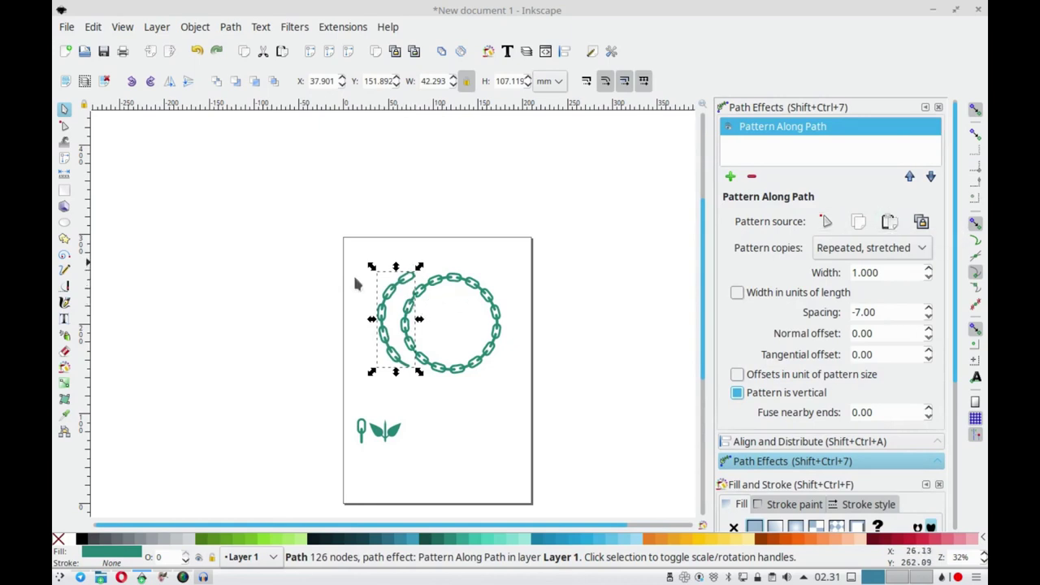
# Paste the copied sprig as the arc's Pattern Along Path with spacing -10
pyautogui.click(889, 222)
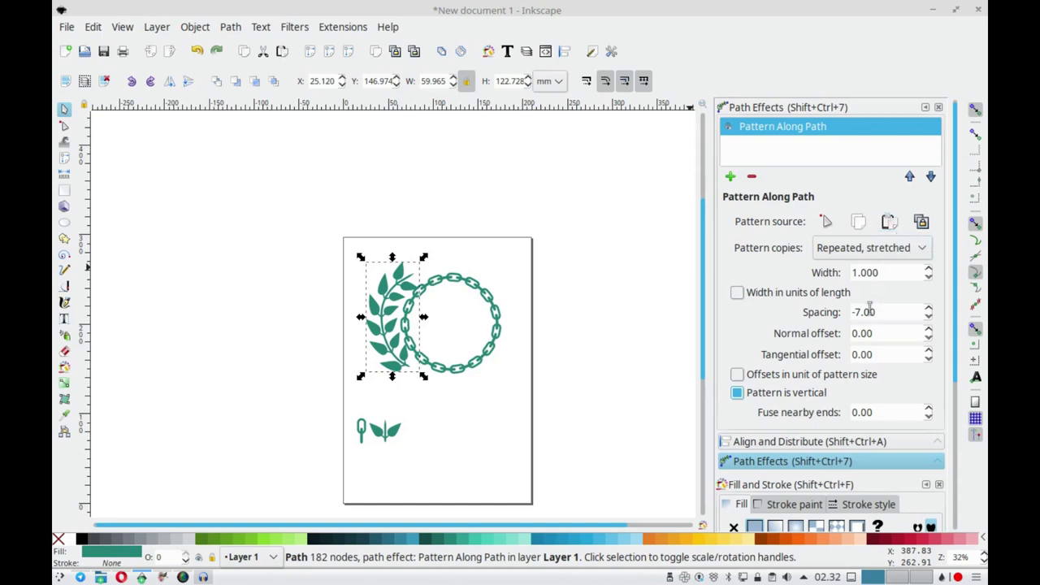
pyautogui.moveTo(880, 312); pyautogui.dragTo(856, 312)
pyautogui.press('BackSpace')
pyautogui.press('BackSpace')
pyautogui.write('0')
pyautogui.press('Return')
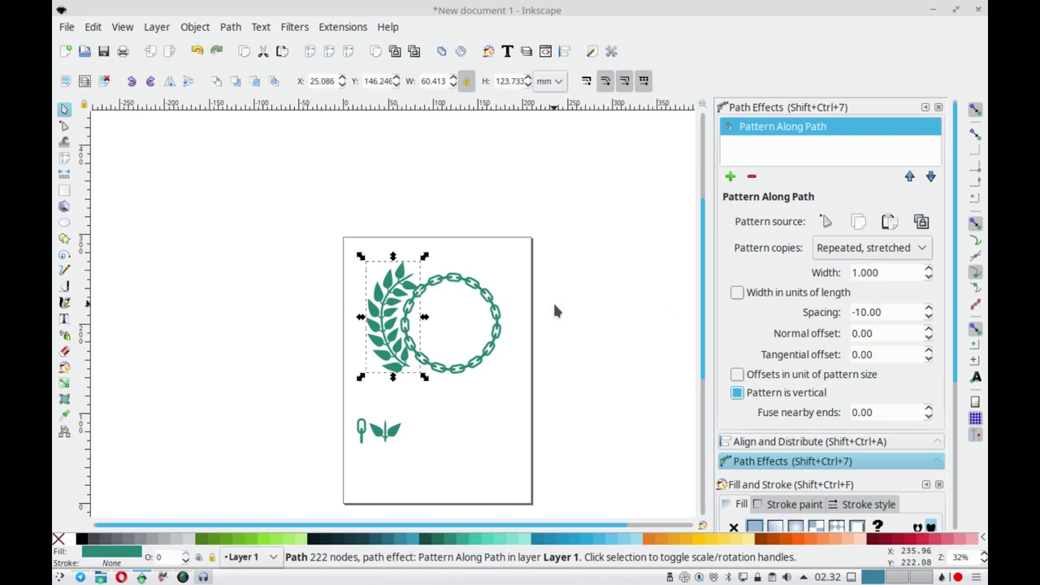
# Shrink the sprig at the bottom of the page slightly and copy it
pyautogui.click(426, 437)
pyautogui.click(396, 439)
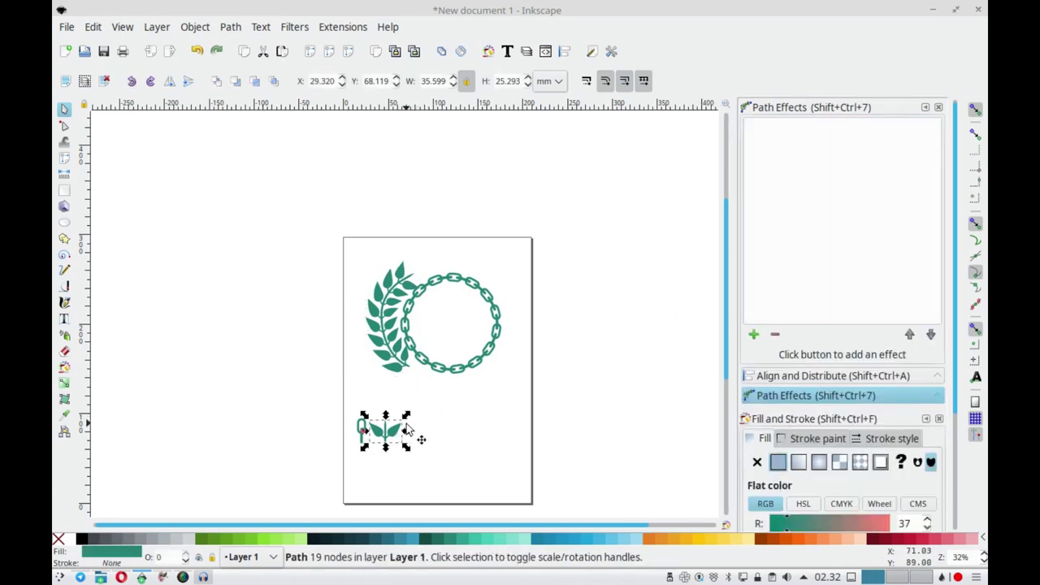
pyautogui.moveTo(406, 417)
pyautogui.mouseDown()
pyautogui.moveTo(408, 429)
pyautogui.moveTo(400, 418)
pyautogui.mouseUp()
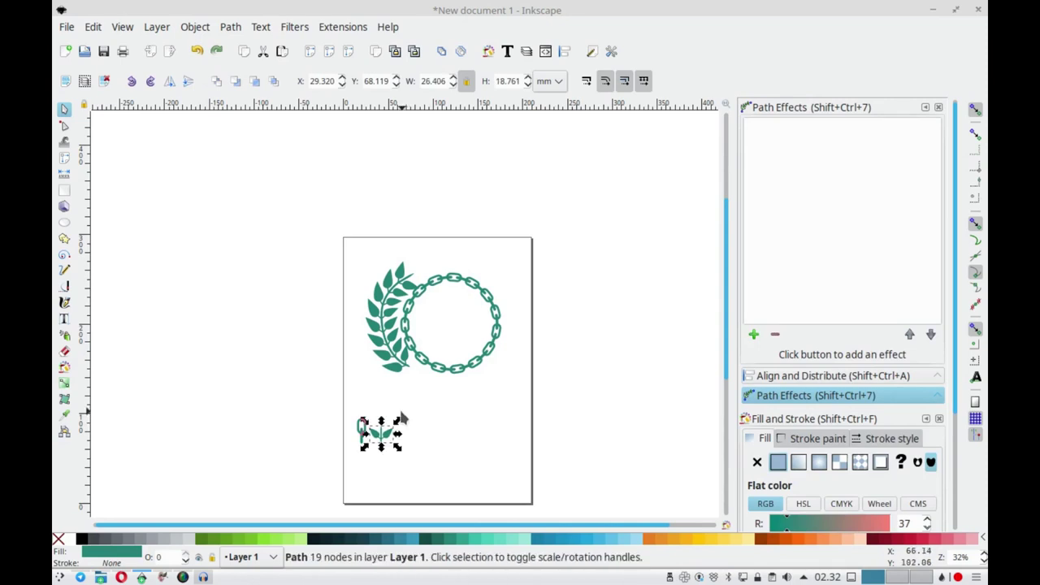
pyautogui.rightClick(390, 433)
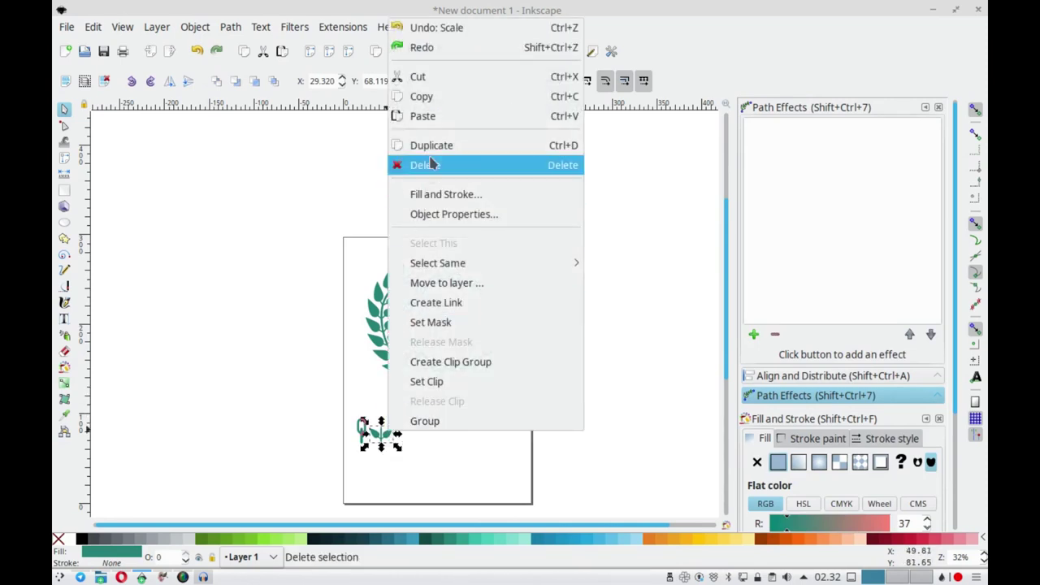
pyautogui.click(438, 104)
# Paste the smaller sprig as the branch's pattern path and set spacing to -8
pyautogui.click(396, 279)
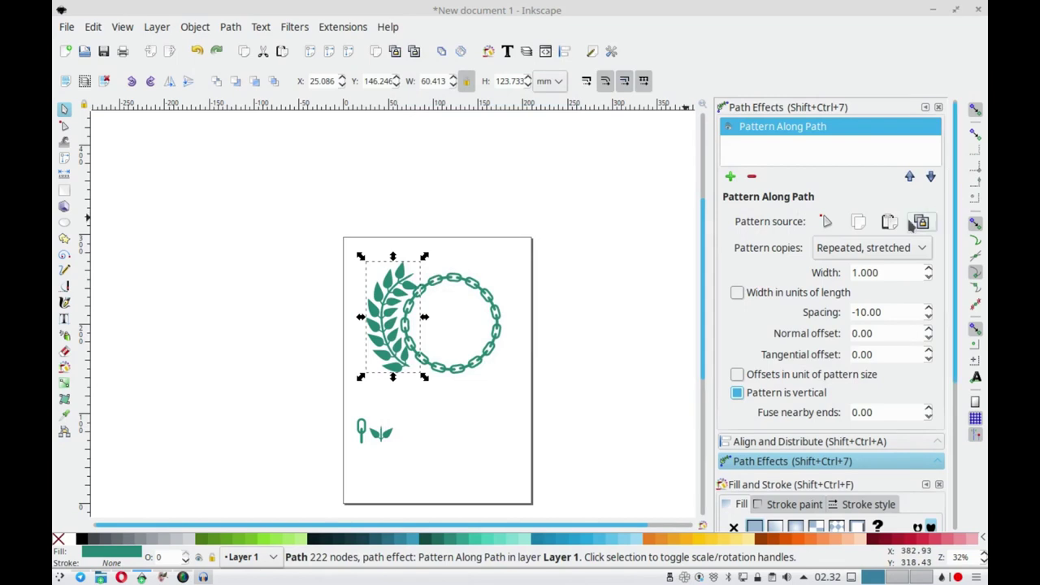
pyautogui.click(889, 222)
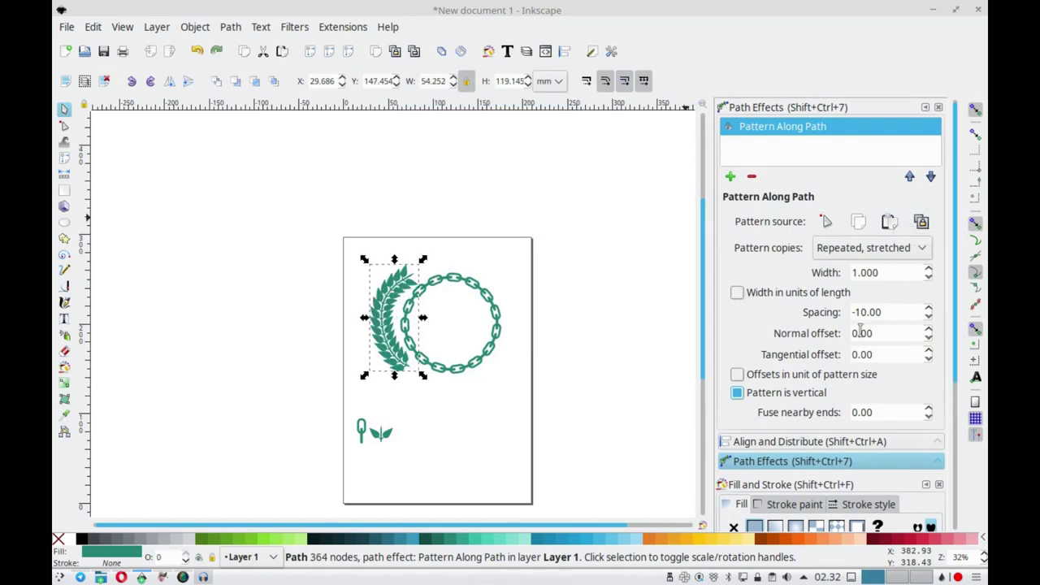
pyautogui.moveTo(887, 312); pyautogui.dragTo(854, 316)
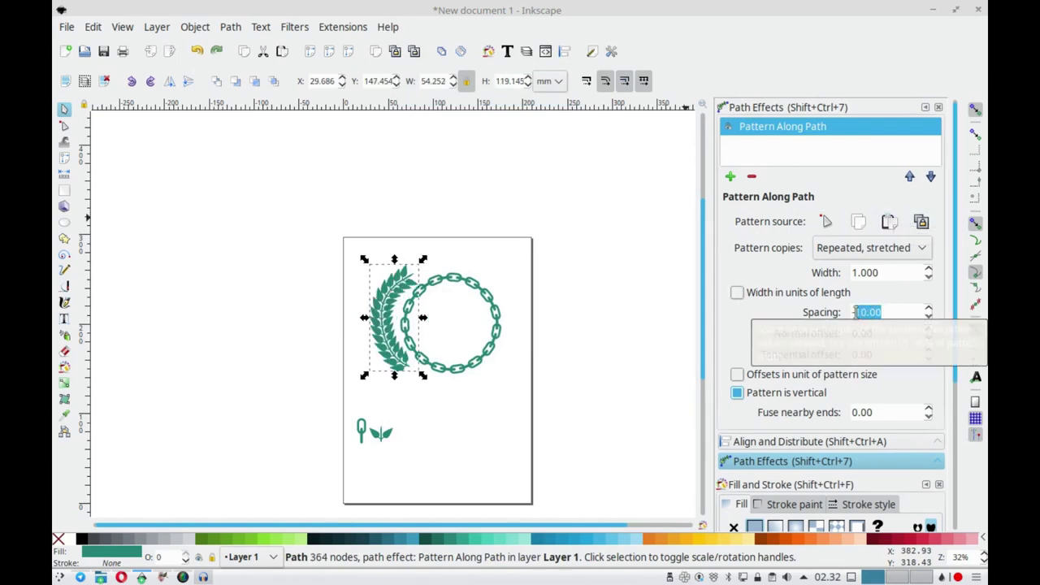
pyautogui.write('-8')
pyautogui.press('Return')
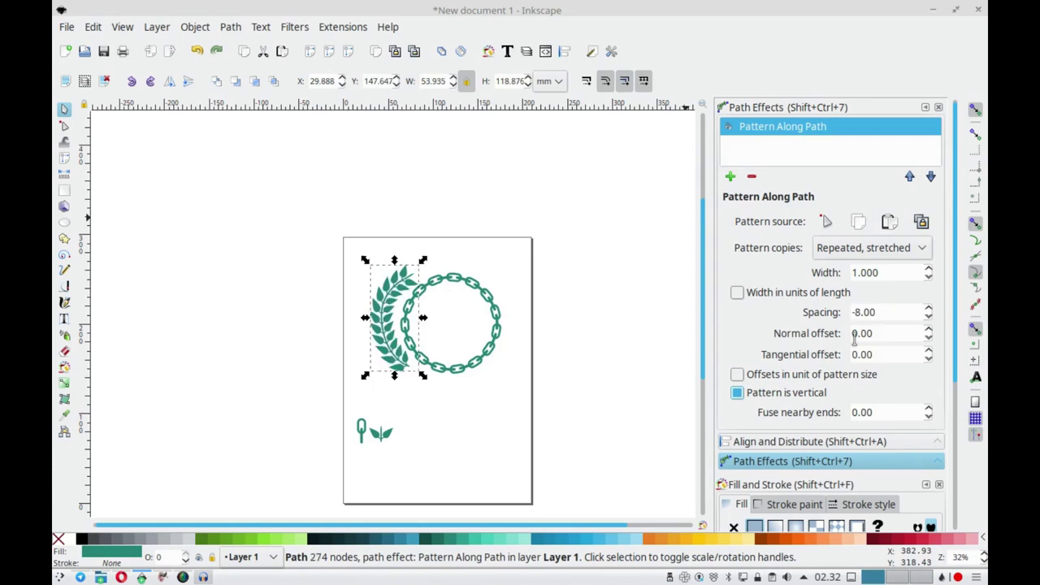
# Delete the stem's middle node and drag its handles into a smooth, taller arc
pyautogui.click(451, 156)
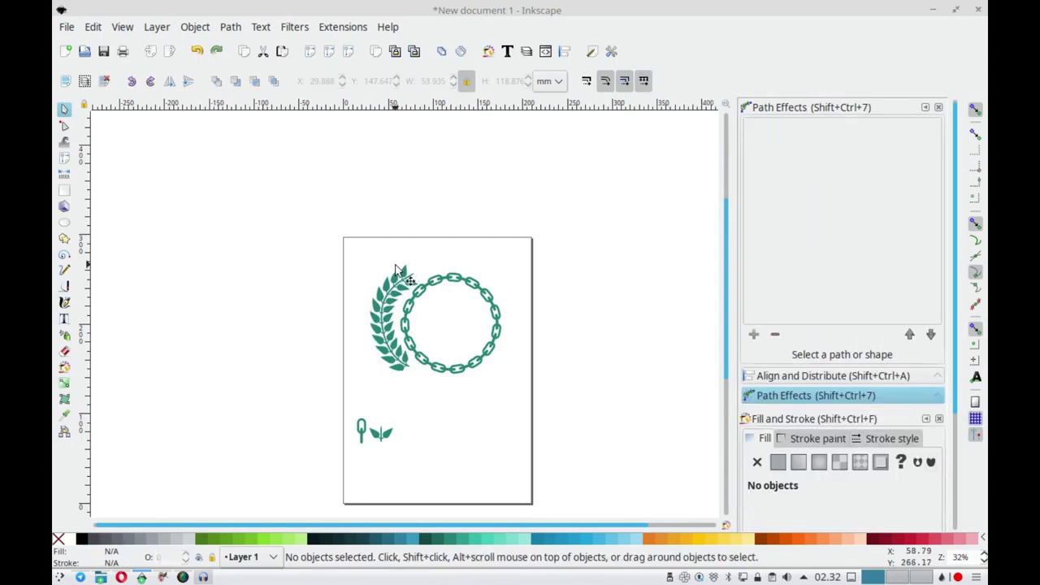
pyautogui.press('+')
pyautogui.press('+')
pyautogui.press('+')
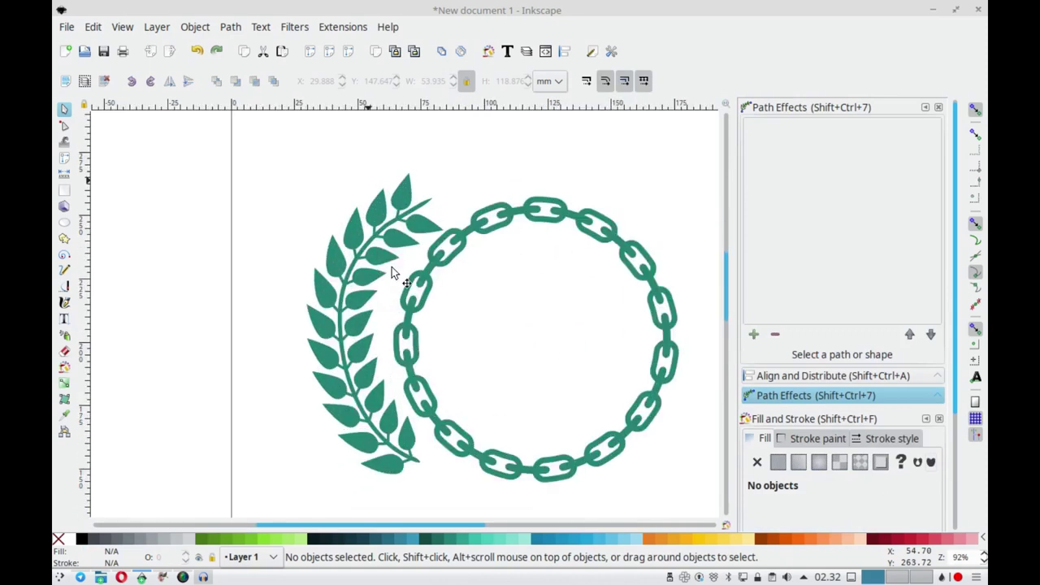
pyautogui.moveTo(476, 284); pyautogui.dragTo(371, 252)
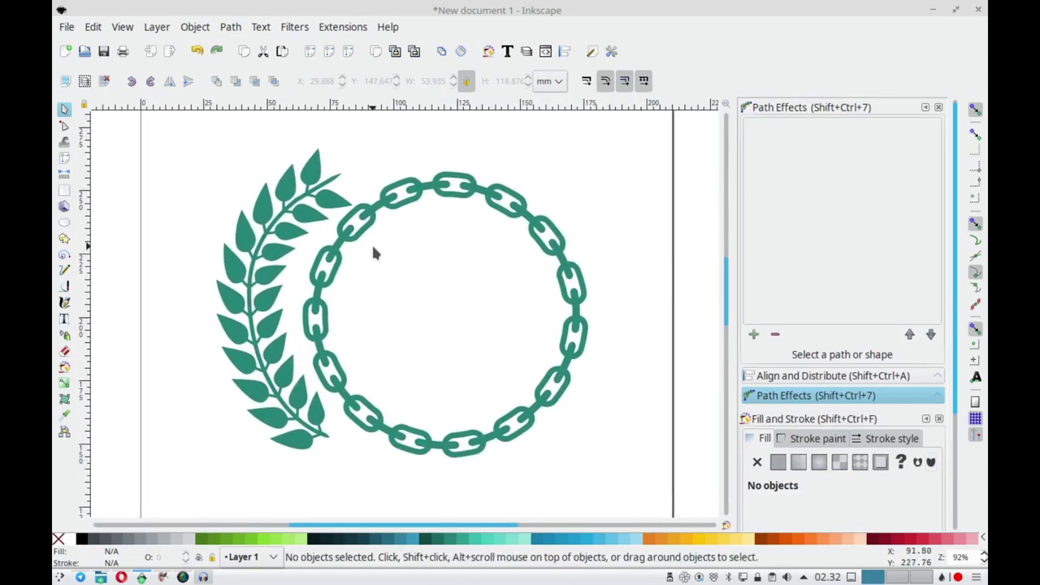
pyautogui.click(64, 125)
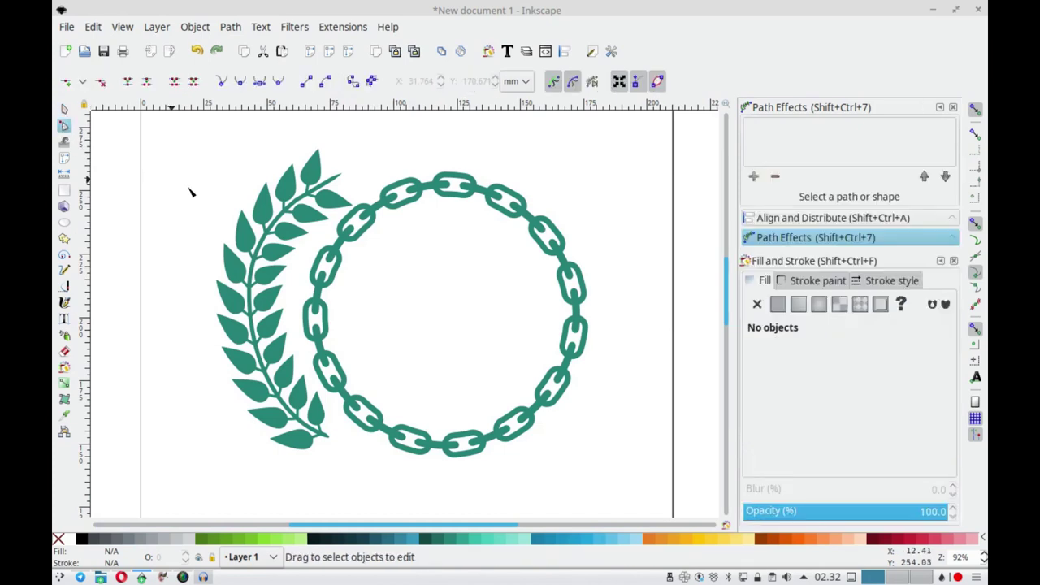
pyautogui.click(274, 240)
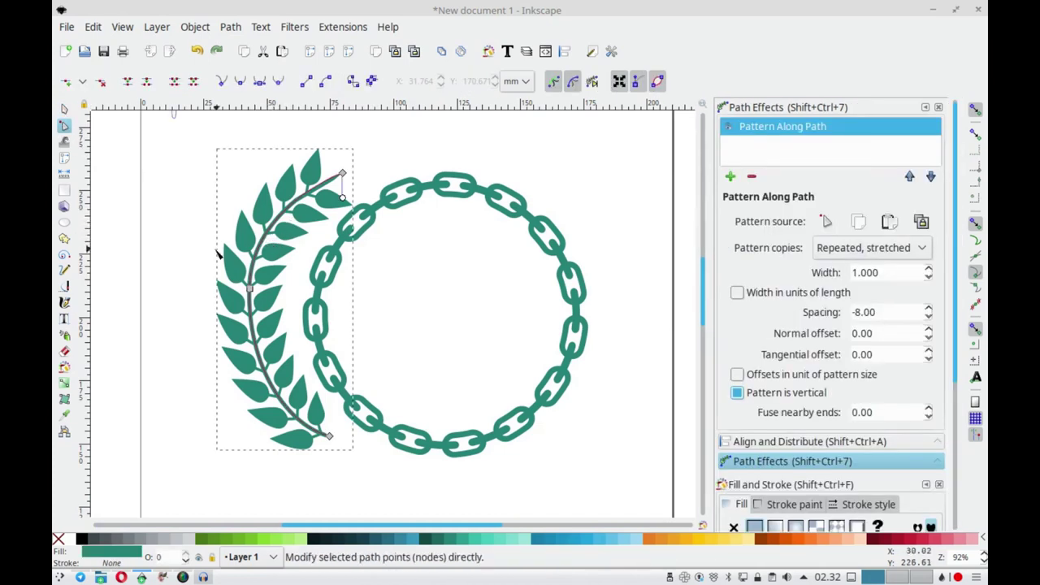
pyautogui.moveTo(206, 251); pyautogui.dragTo(263, 338)
pyautogui.press('Delete')
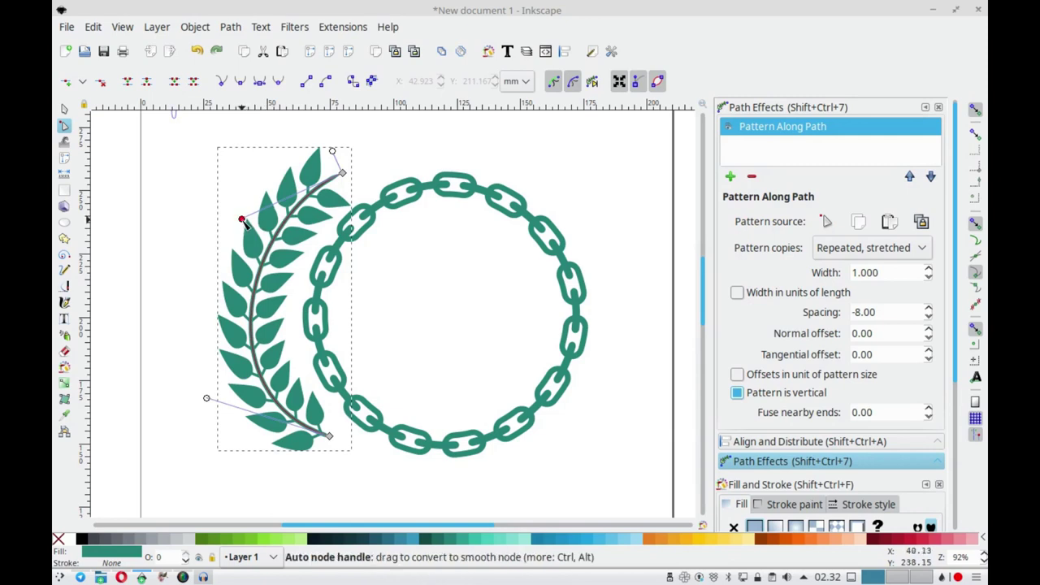
pyautogui.moveTo(242, 219); pyautogui.dragTo(234, 205)
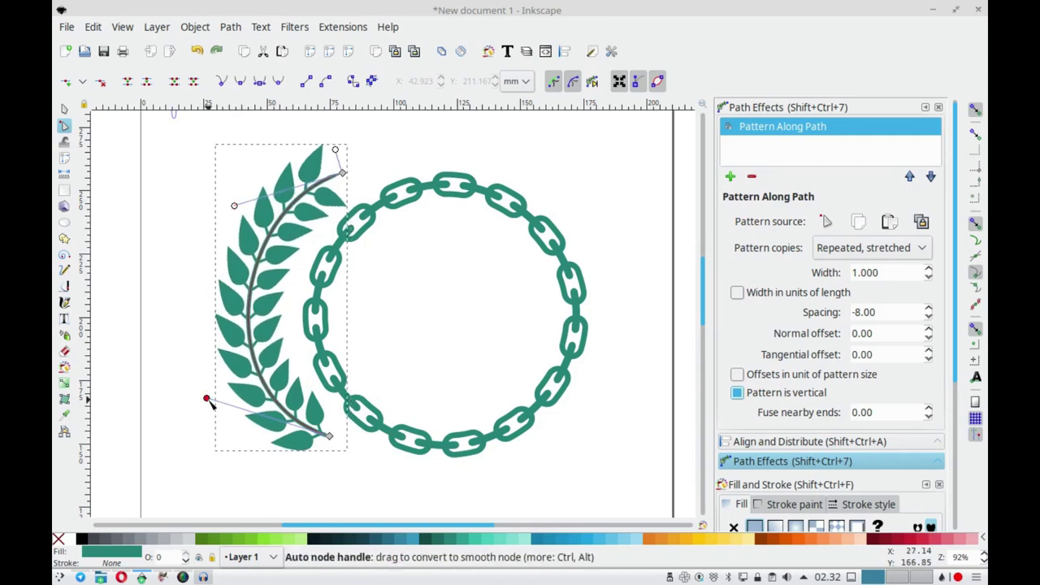
pyautogui.moveTo(206, 398); pyautogui.dragTo(215, 388)
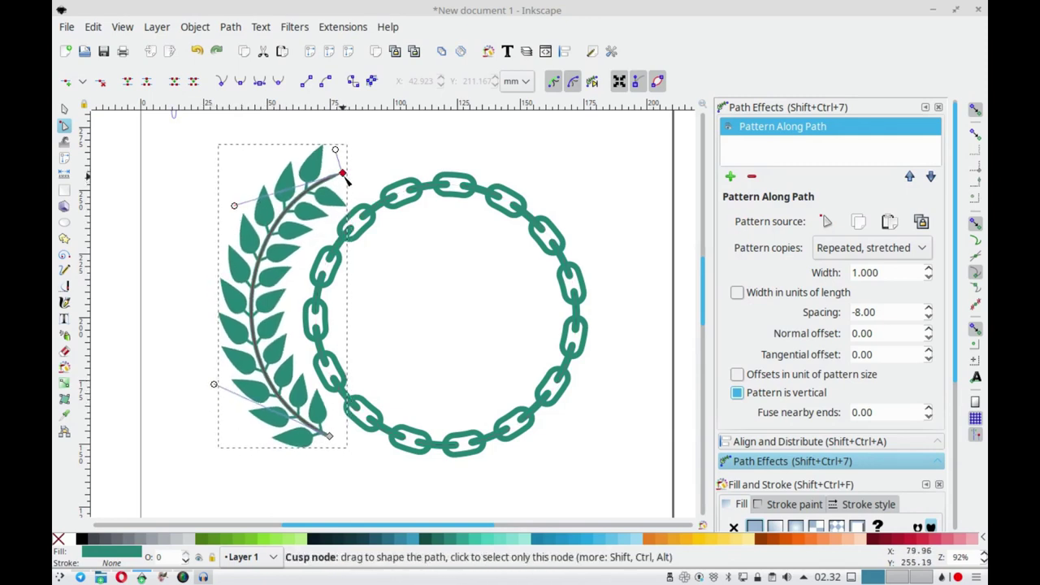
pyautogui.moveTo(342, 174); pyautogui.dragTo(335, 166)
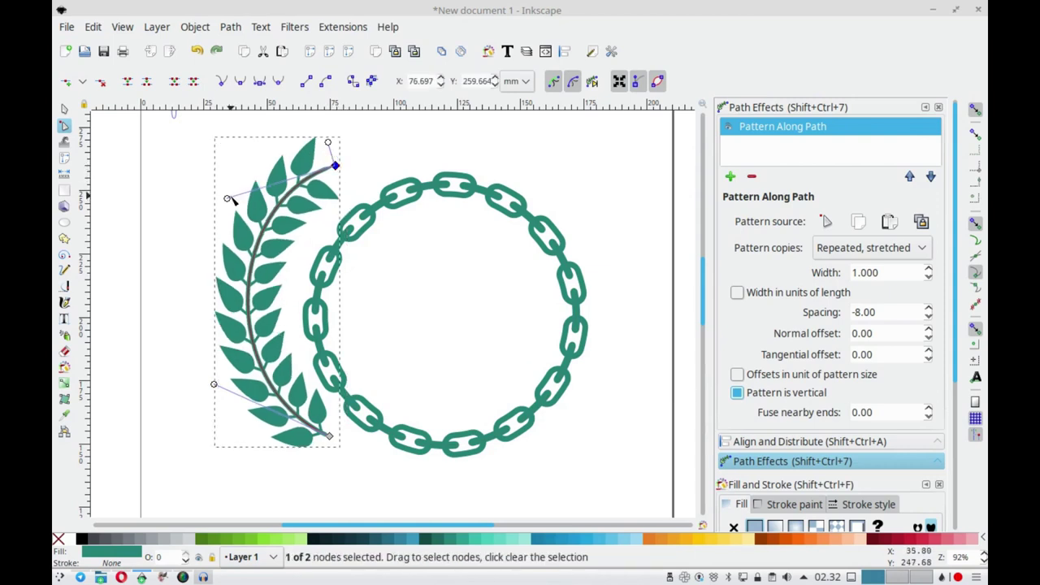
pyautogui.moveTo(228, 254)
pyautogui.mouseDown()
pyautogui.moveTo(228, 225)
pyautogui.moveTo(242, 217)
pyautogui.mouseUp()
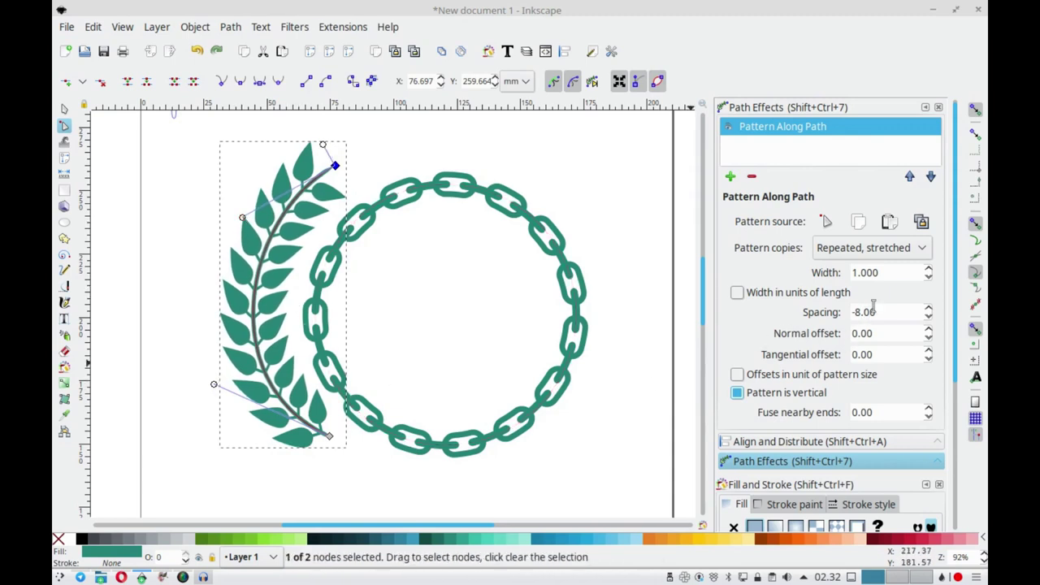
# Set the branch's Pattern Along Path spacing to -7 and deselect it
pyautogui.moveTo(874, 311); pyautogui.dragTo(858, 311)
pyautogui.press('BackSpace')
pyautogui.write('7')
pyautogui.press('Return')
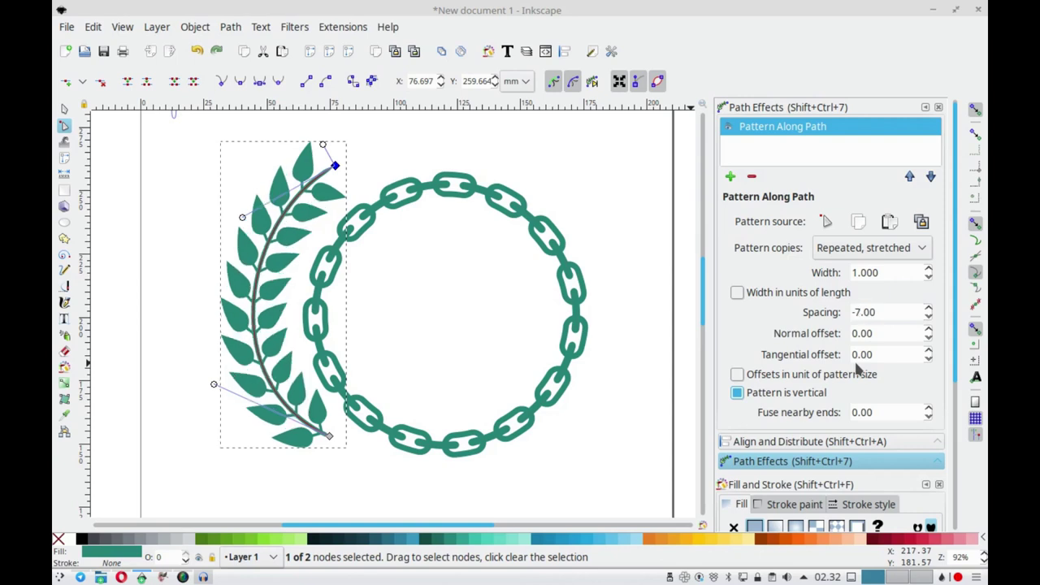
pyautogui.click(64, 110)
pyautogui.click(132, 161)
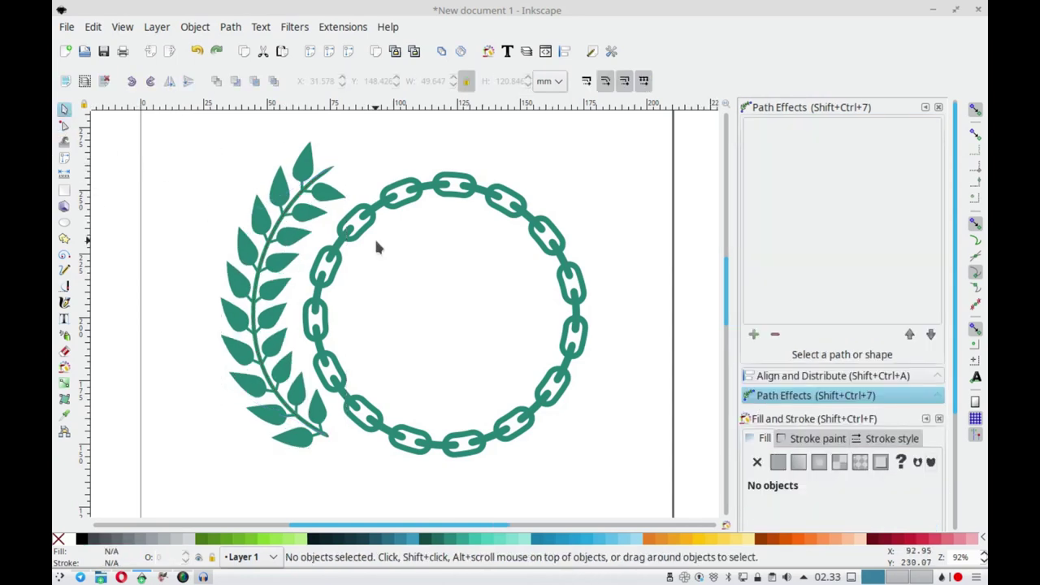
# Make a horizontally mirrored copy of the laurel and nudge it to the ring's right side
pyautogui.moveTo(376, 247); pyautogui.dragTo(327, 244)
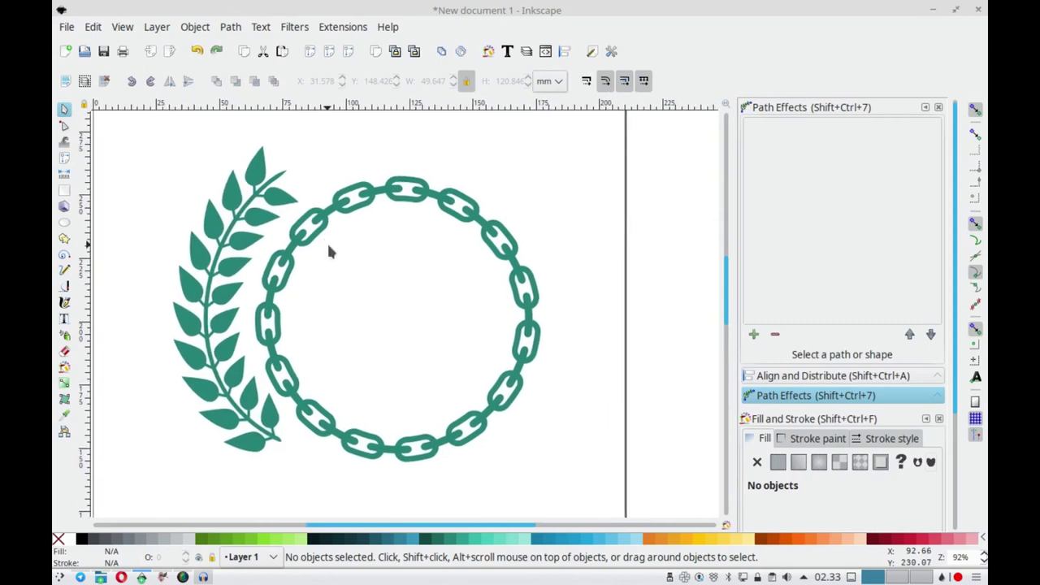
pyautogui.click(256, 219)
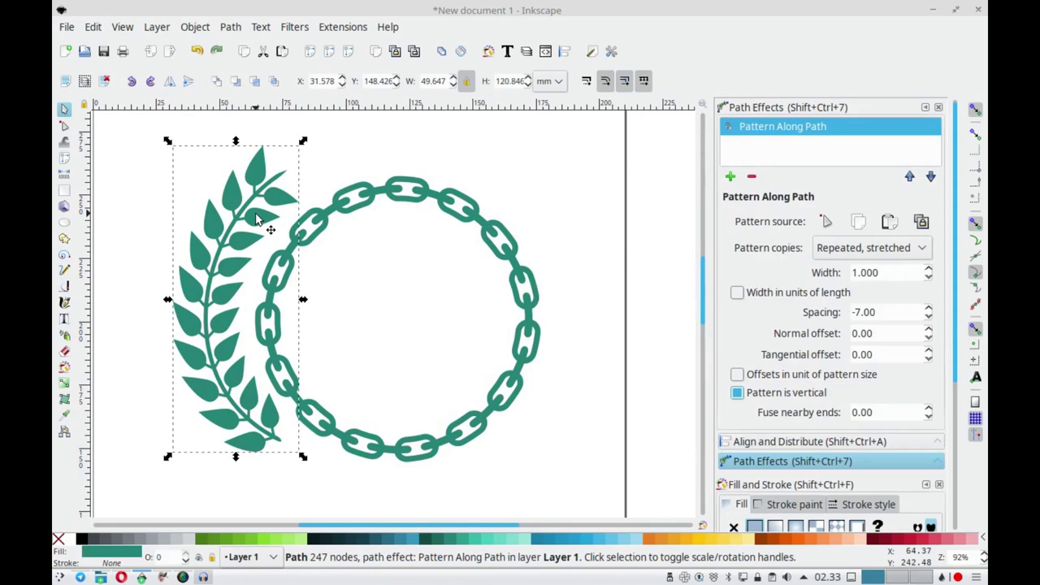
pyautogui.press('h')
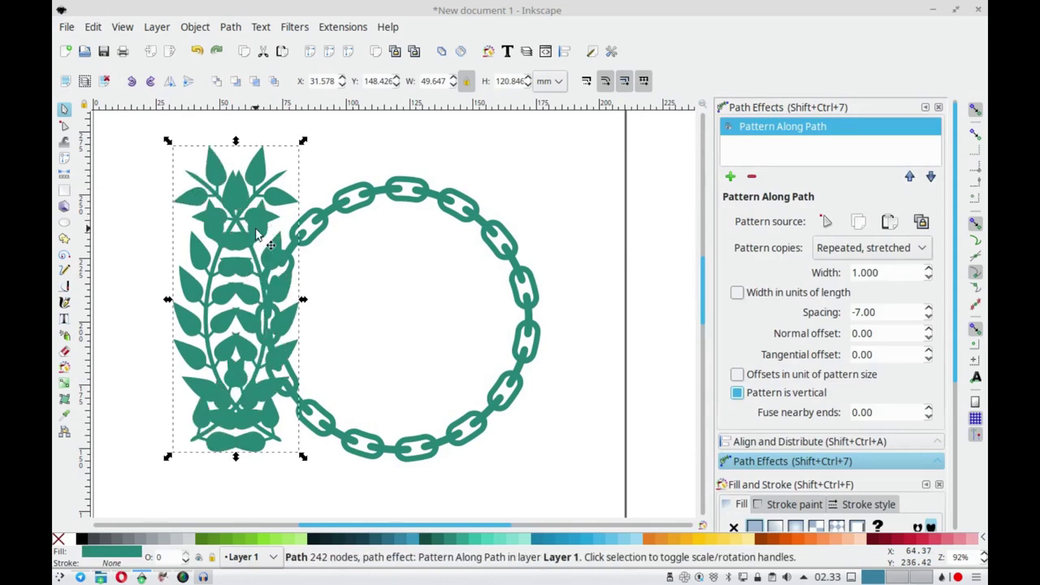
pyautogui.hotkey('shift', 'Right')
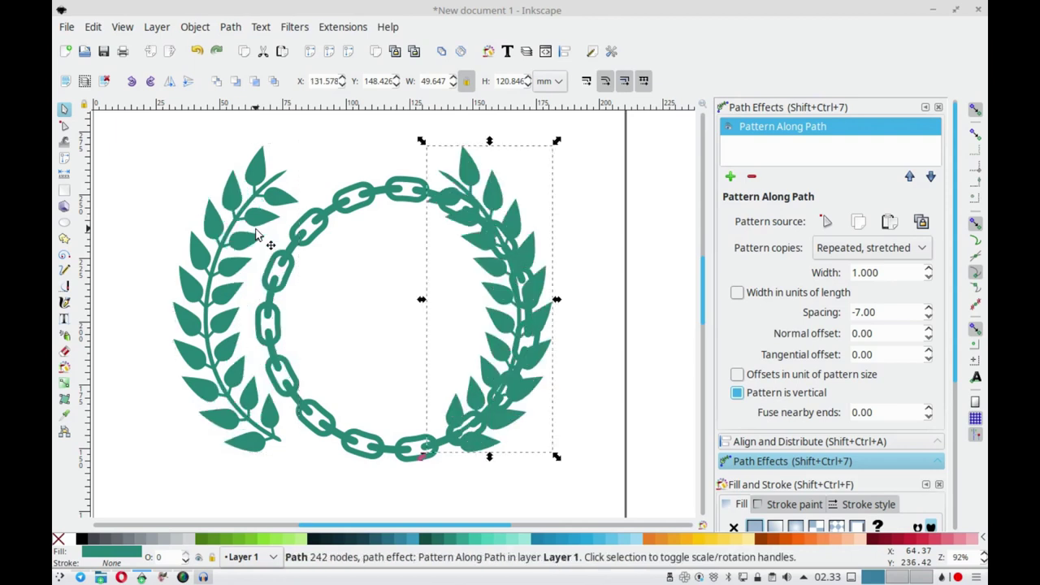
pyautogui.hotkey('alt', 'Right')
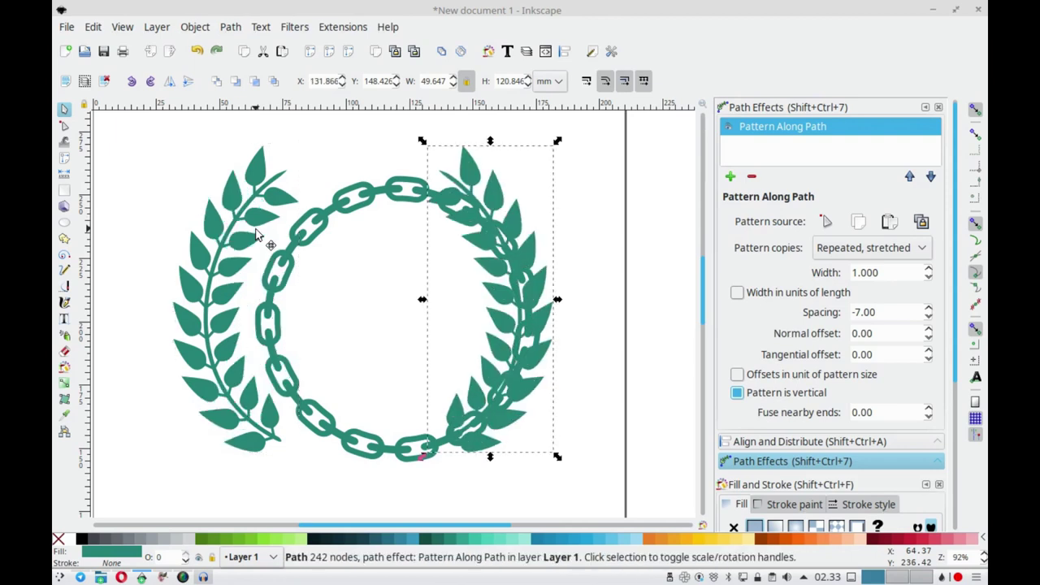
pyautogui.press('Right')
pyautogui.press('Right')
pyautogui.press('Right')
pyautogui.press('alt')
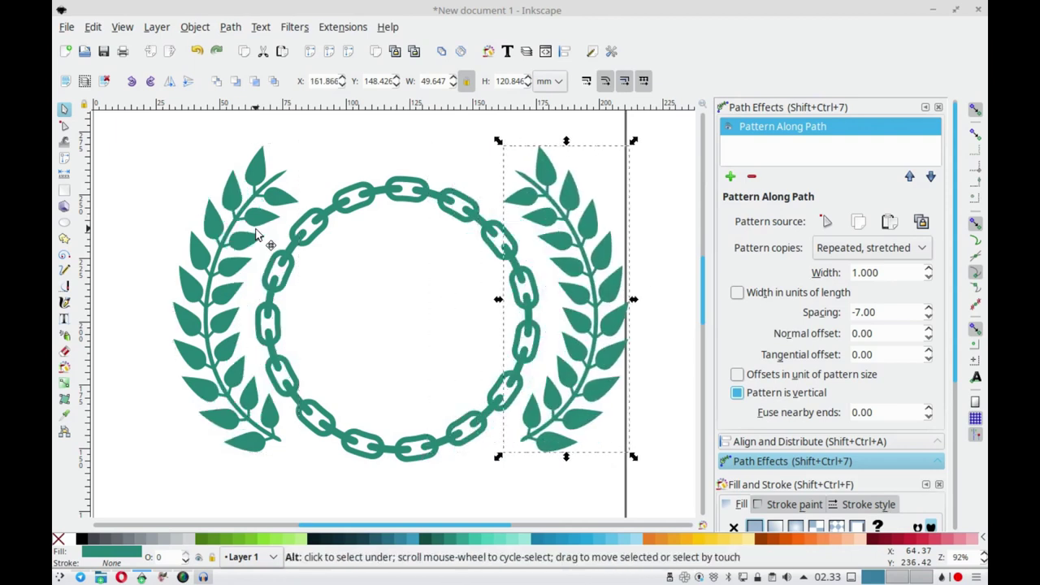
pyautogui.hotkey('alt', 'Left')
pyautogui.hotkey('alt', 'Left')
pyautogui.hotkey('alt', 'Left')
pyautogui.hotkey('alt', 'Left')
pyautogui.hotkey('alt', 'Left')
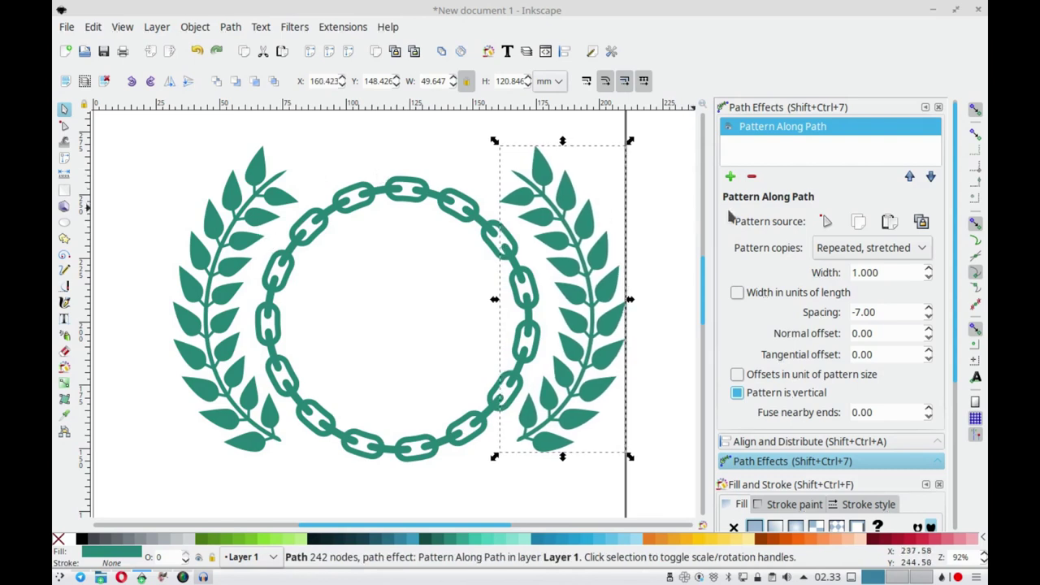
pyautogui.click(637, 242)
# Select the chain ring and both laurels together and drag them up-left near the page top
pyautogui.press('-')
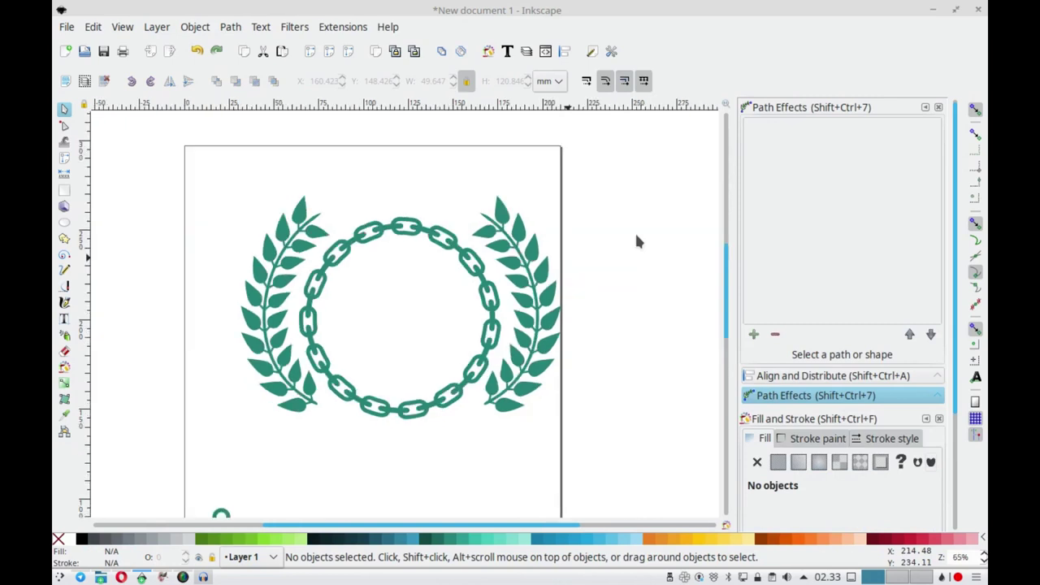
pyautogui.press('-')
pyautogui.moveTo(615, 225); pyautogui.dragTo(268, 427)
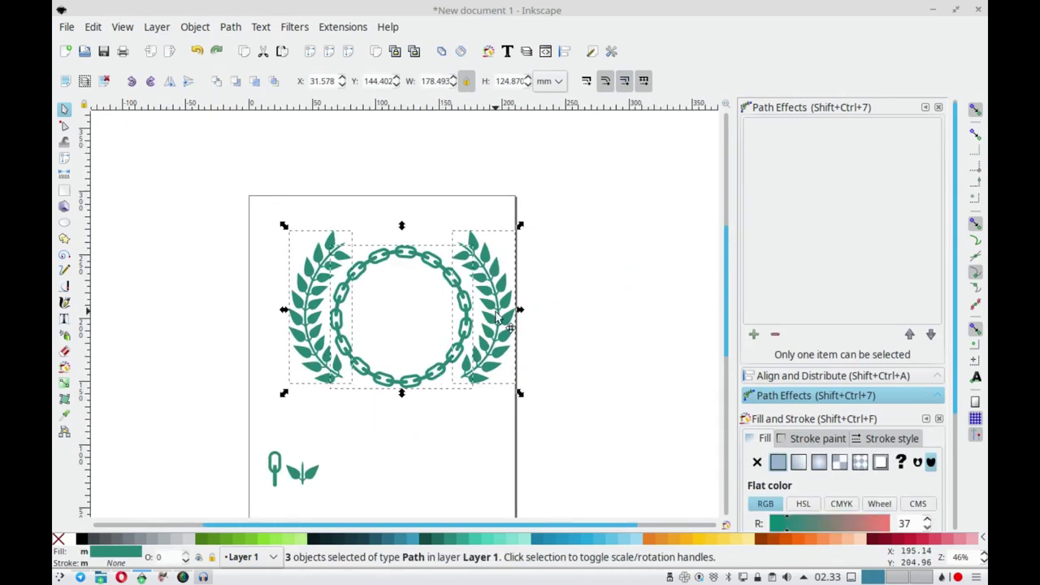
pyautogui.moveTo(495, 340); pyautogui.dragTo(471, 325)
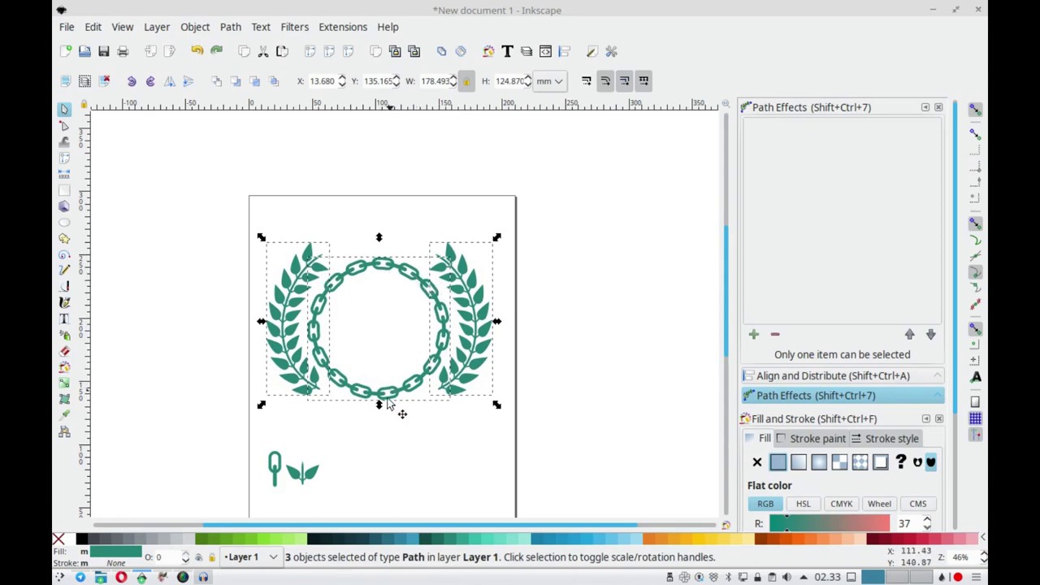
pyautogui.scroll(-2, 357, 457)
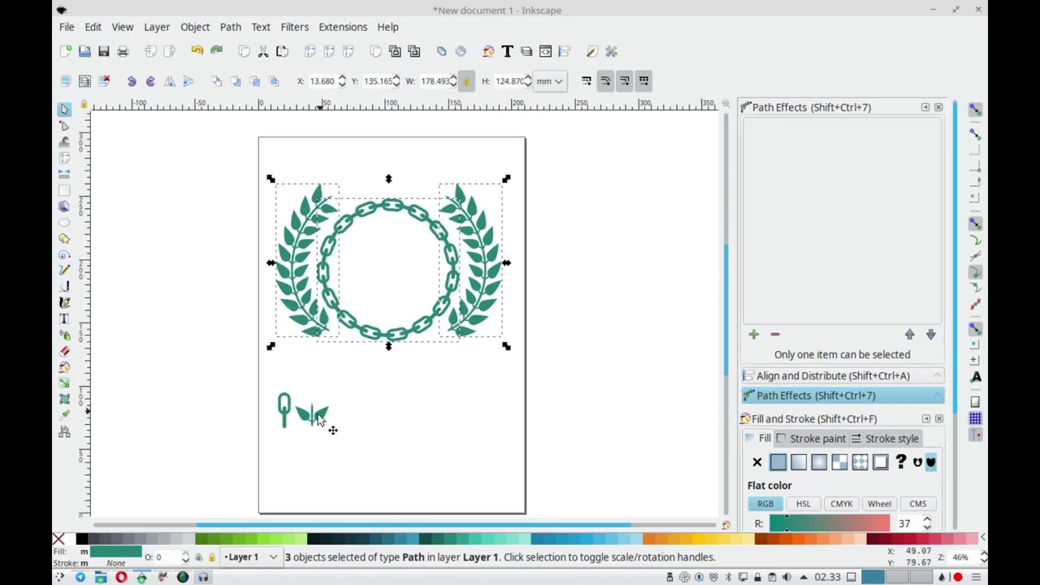
pyautogui.click(242, 388)
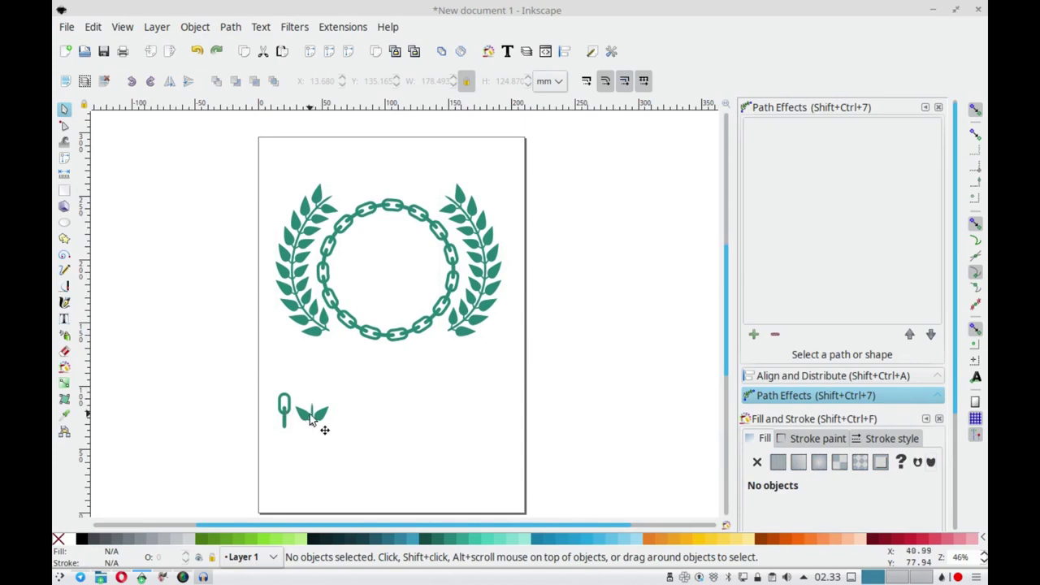